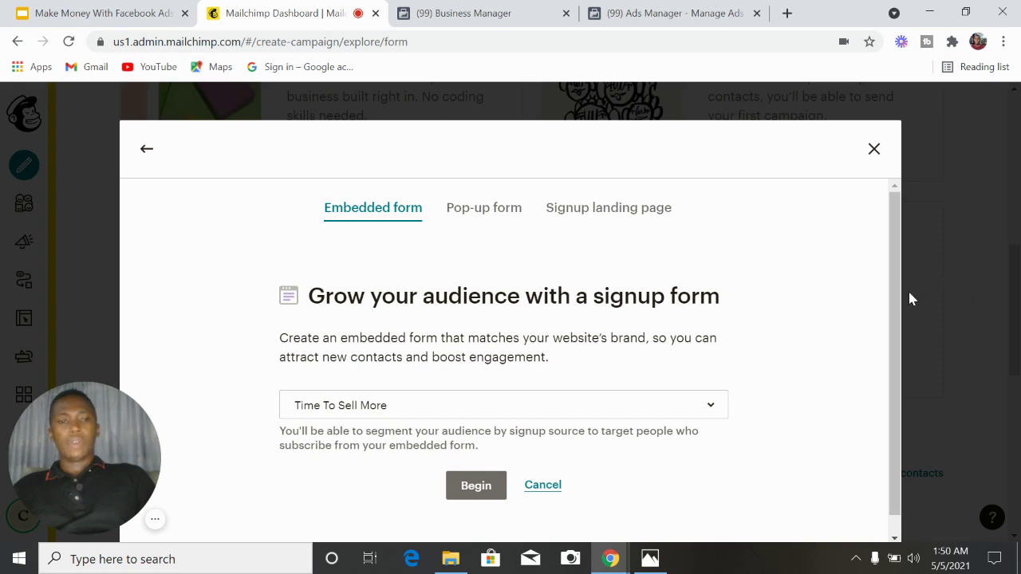
{"action": "left_click_drag", "start_coordinate": [896, 287], "coordinate": [897, 320]}
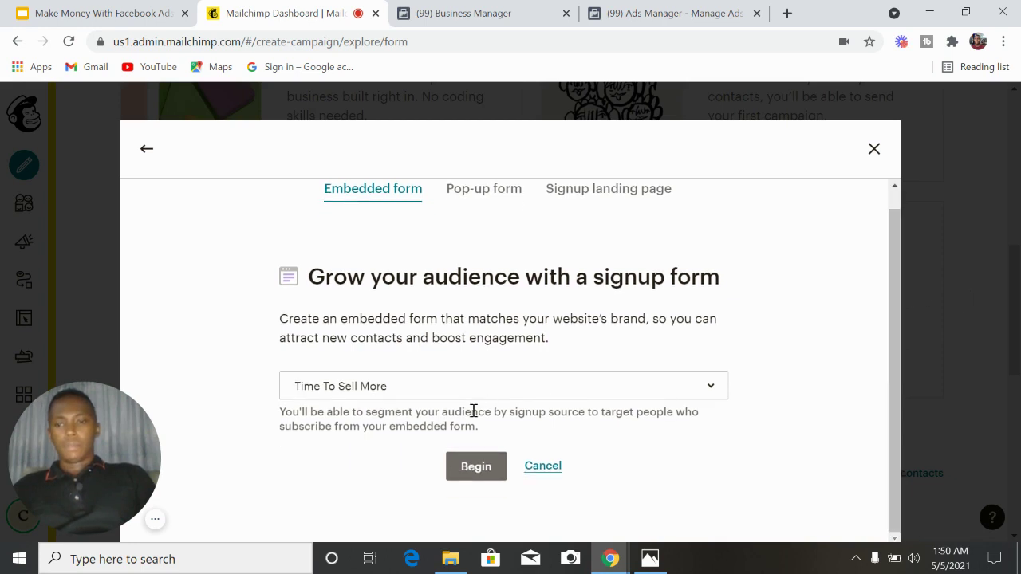
{"action": "left_click", "coordinate": [601, 396]}
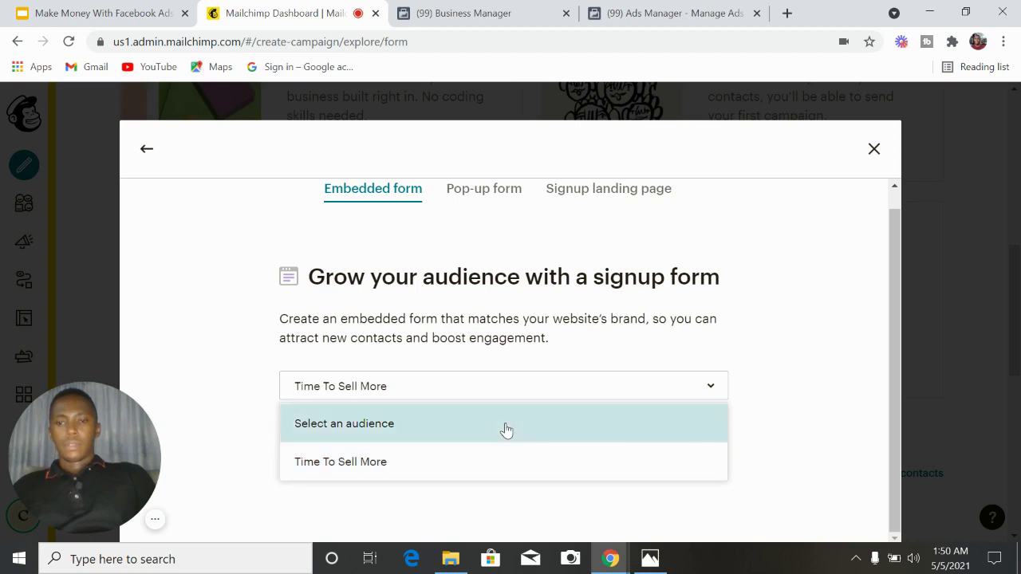
{"action": "left_click", "coordinate": [506, 427]}
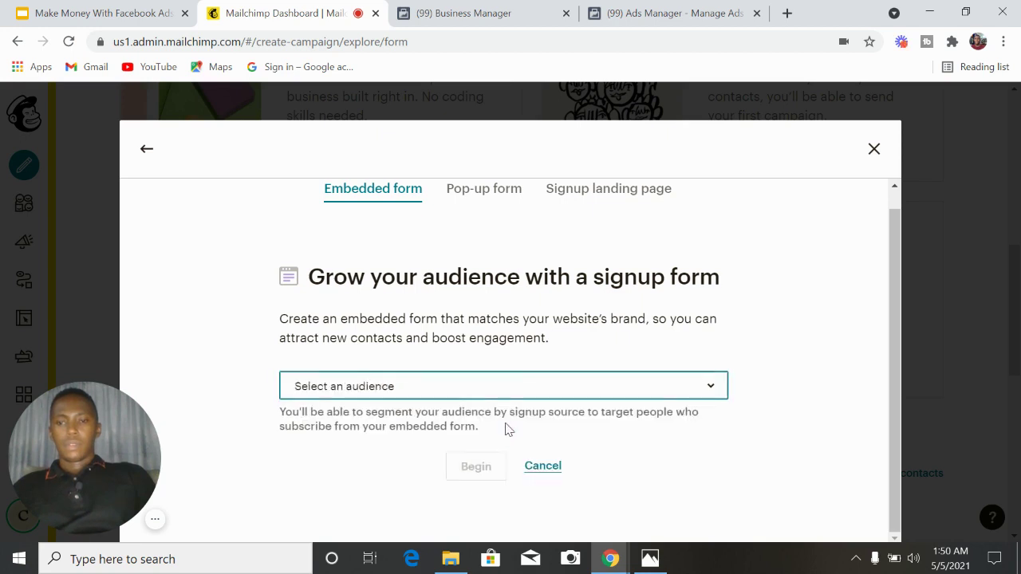
{"action": "left_click", "coordinate": [585, 391]}
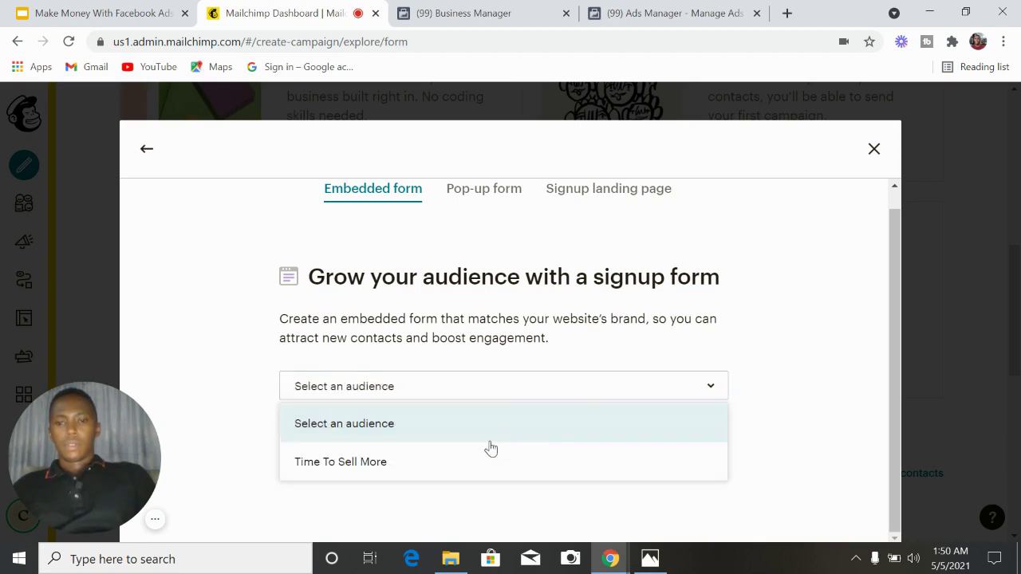
{"action": "left_click", "coordinate": [471, 461]}
{"action": "left_click", "coordinate": [471, 465]}
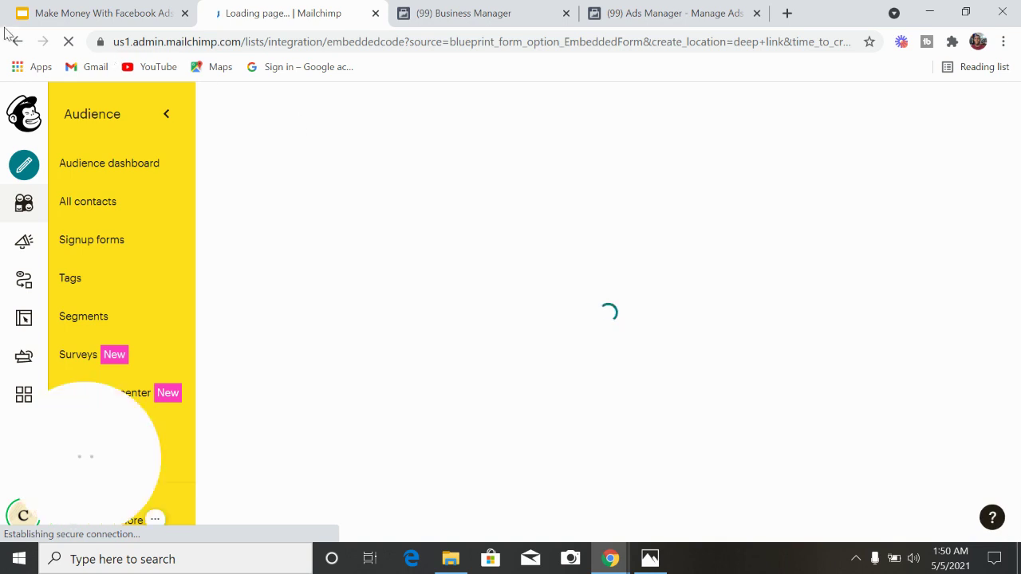
{"action": "left_click", "coordinate": [16, 41]}
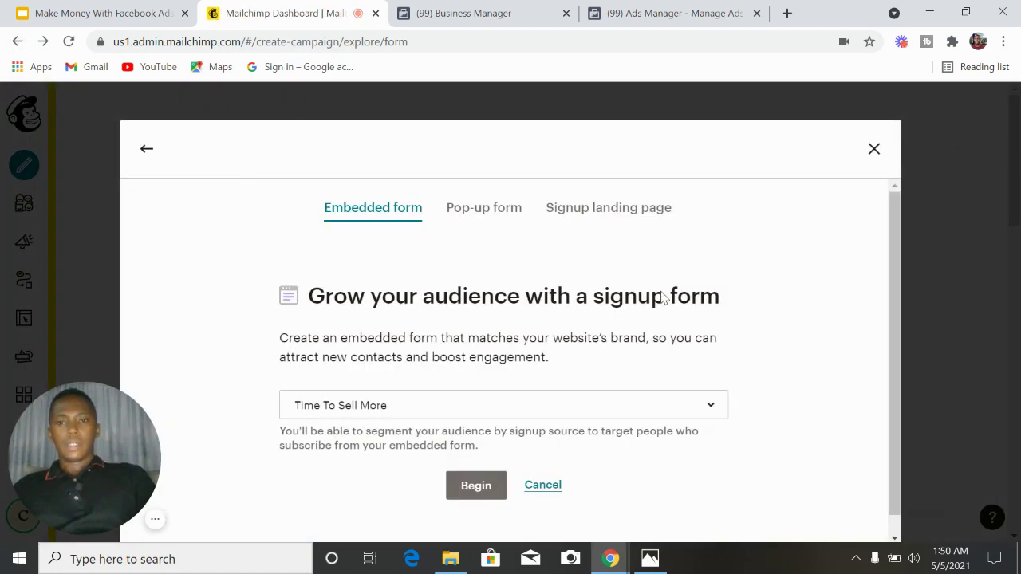
Start a signup landing page named Aborbi Dental Clinic for the Time To Sell More audience
{"action": "left_click", "coordinate": [610, 211]}
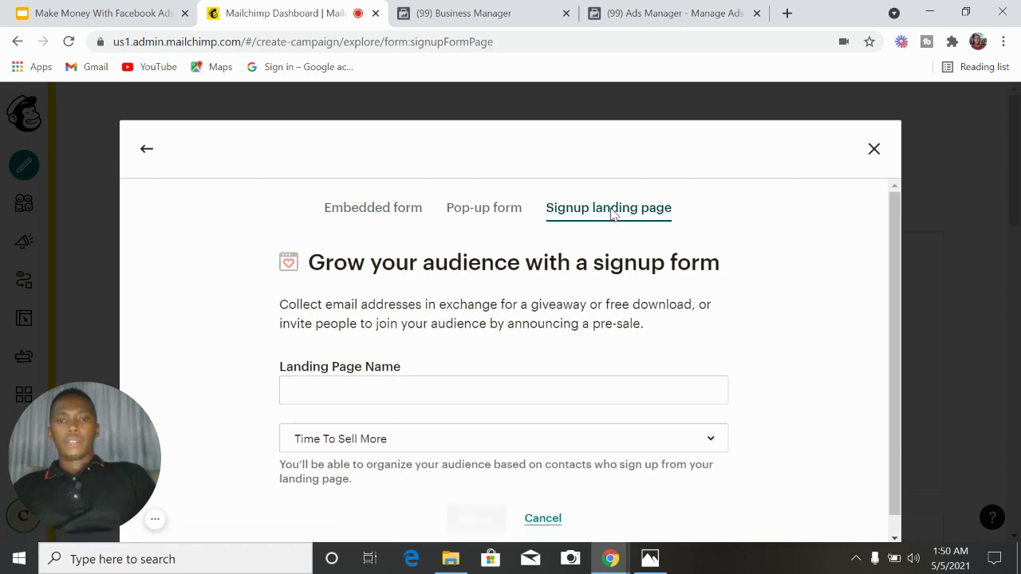
{"action": "left_click", "coordinate": [528, 393]}
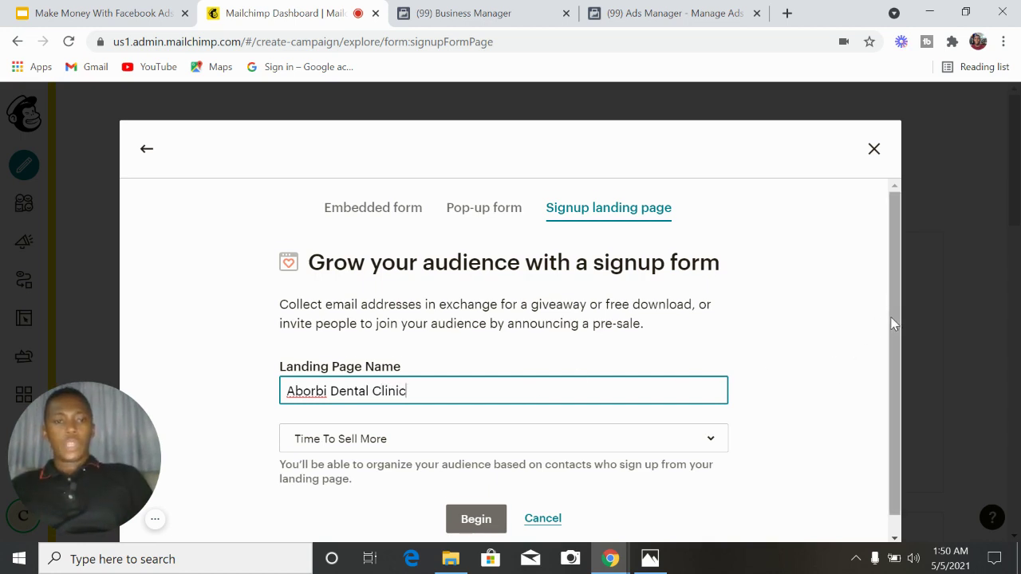
{"action": "left_click_drag", "start_coordinate": [893, 323], "coordinate": [891, 344]}
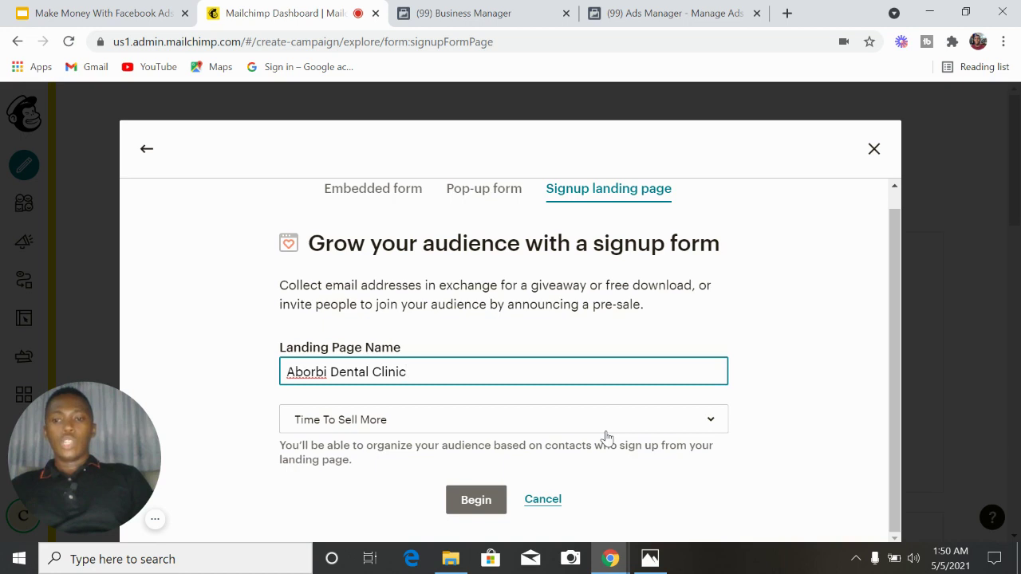
{"action": "left_click", "coordinate": [478, 506]}
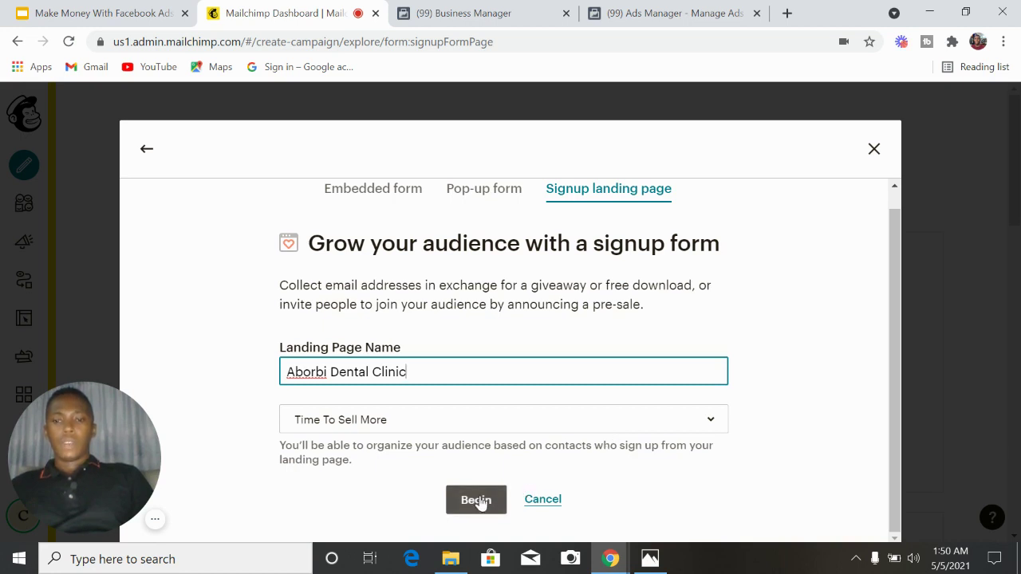
{"action": "left_click", "coordinate": [499, 423]}
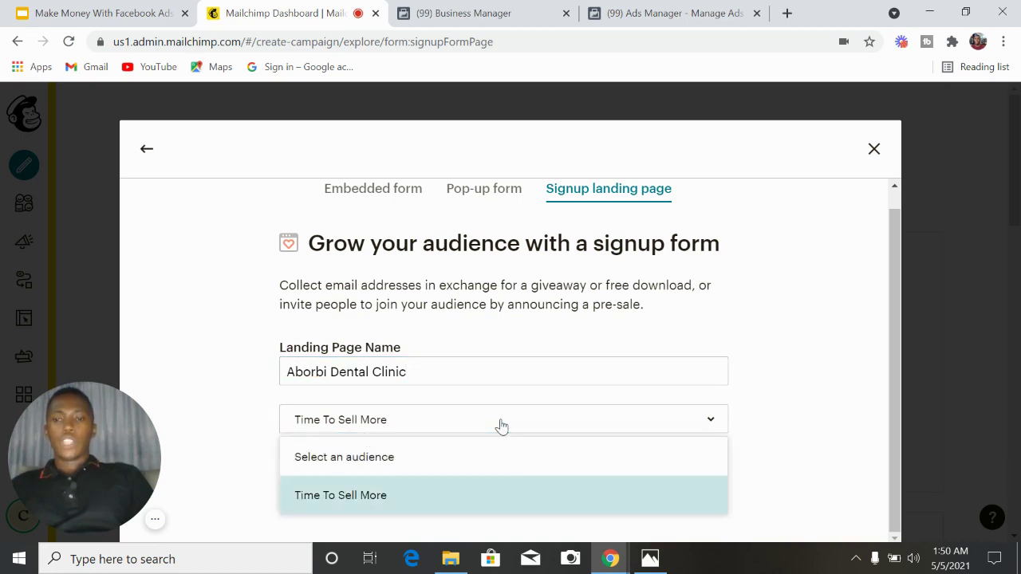
{"action": "left_click", "coordinate": [501, 427]}
{"action": "left_click", "coordinate": [479, 506]}
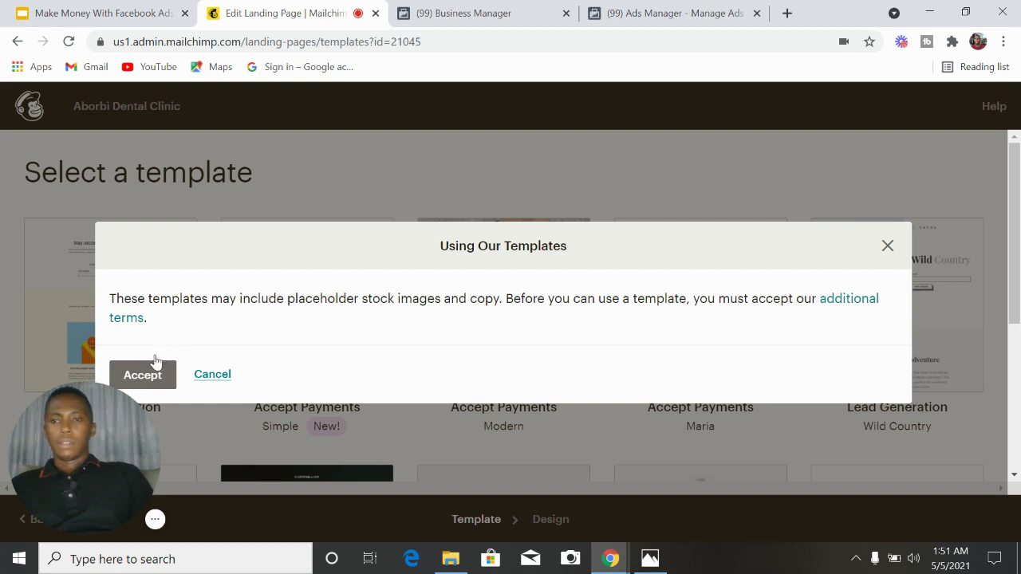
Accept the additional template terms and choose the Grow Your List template for the landing page
{"action": "left_click", "coordinate": [143, 375]}
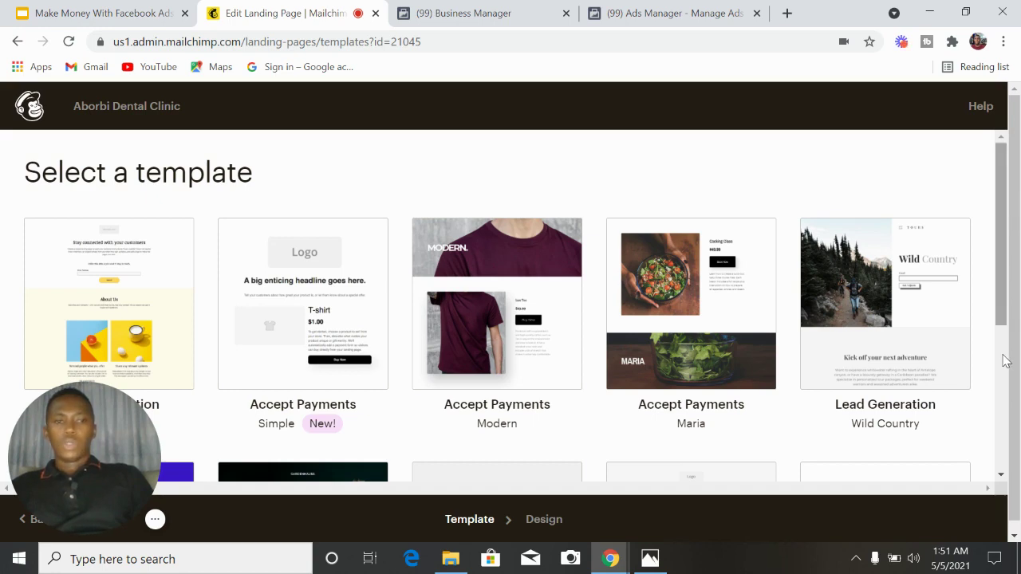
{"action": "scroll", "coordinate": [1006, 361], "scroll_direction": "down", "scroll_amount": 1}
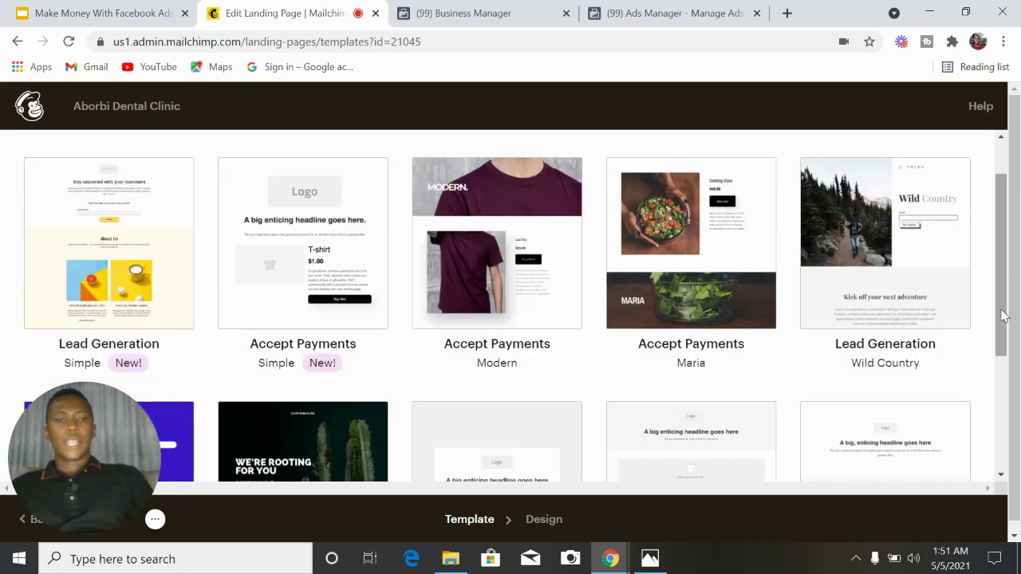
{"action": "scroll", "coordinate": [1004, 319], "scroll_direction": "down", "scroll_amount": 3}
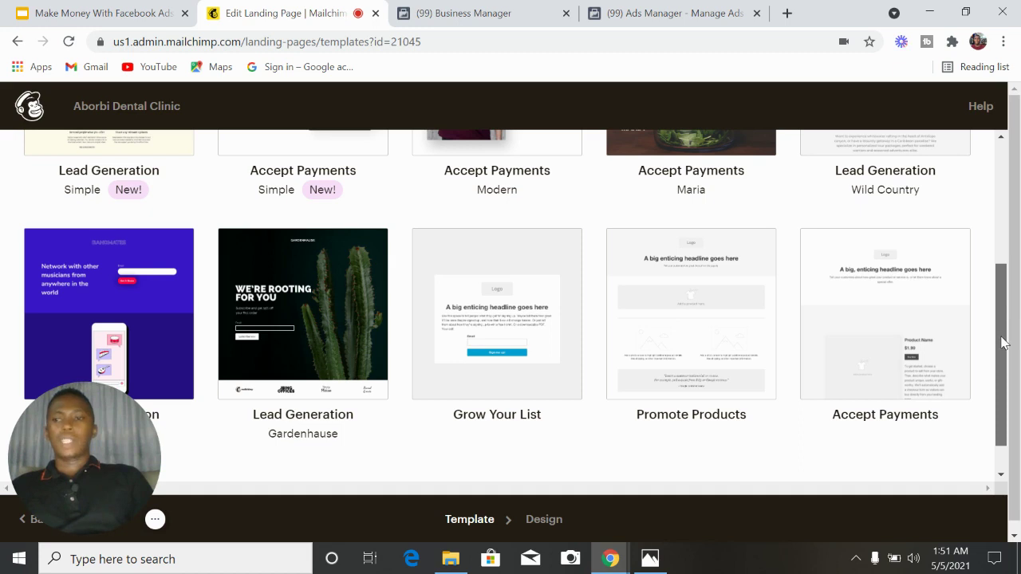
{"action": "scroll", "coordinate": [1003, 341], "scroll_direction": "down", "scroll_amount": 1}
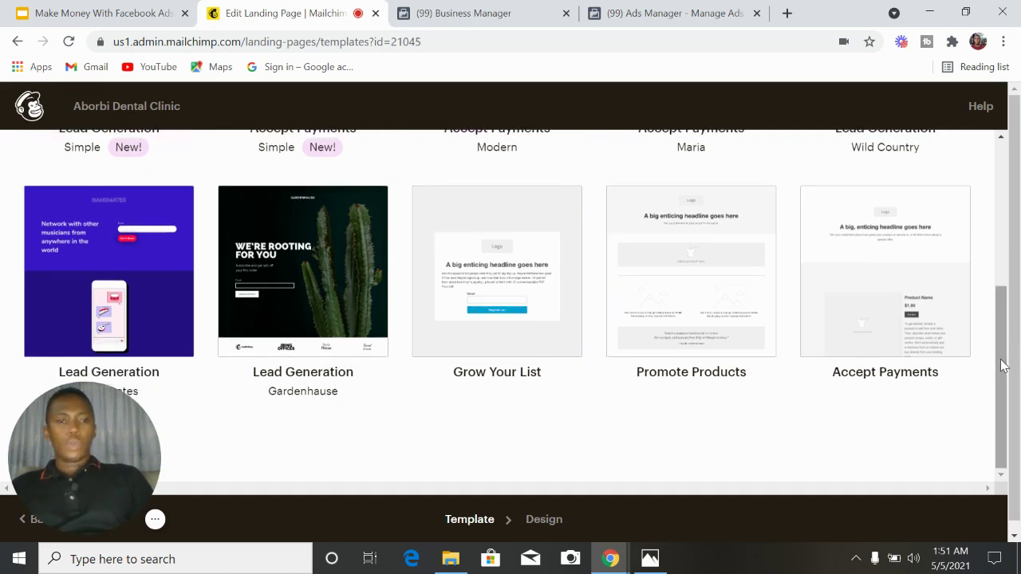
{"action": "left_click_drag", "start_coordinate": [1003, 359], "coordinate": [1002, 394]}
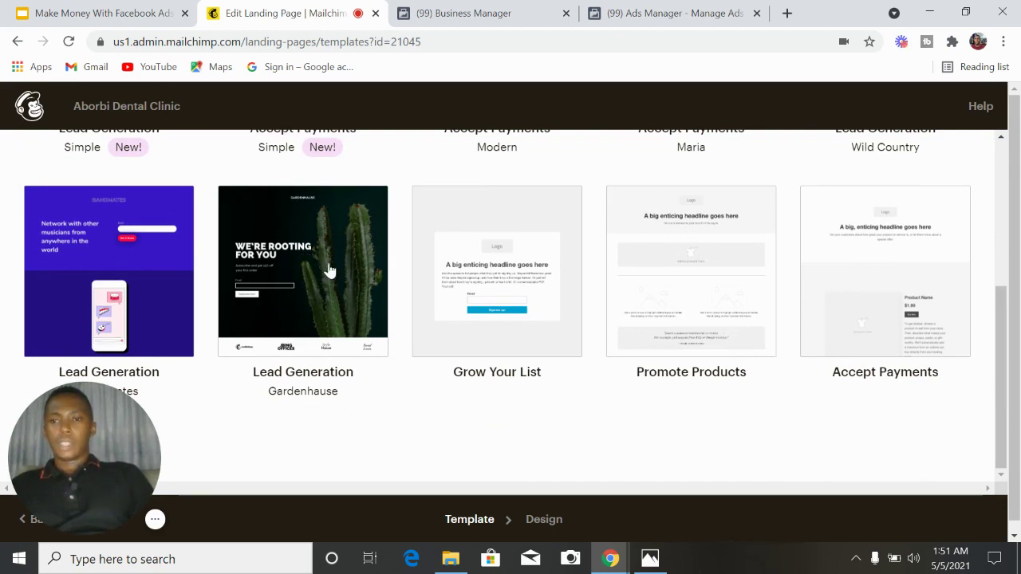
{"action": "mouse_move", "coordinate": [318, 278]}
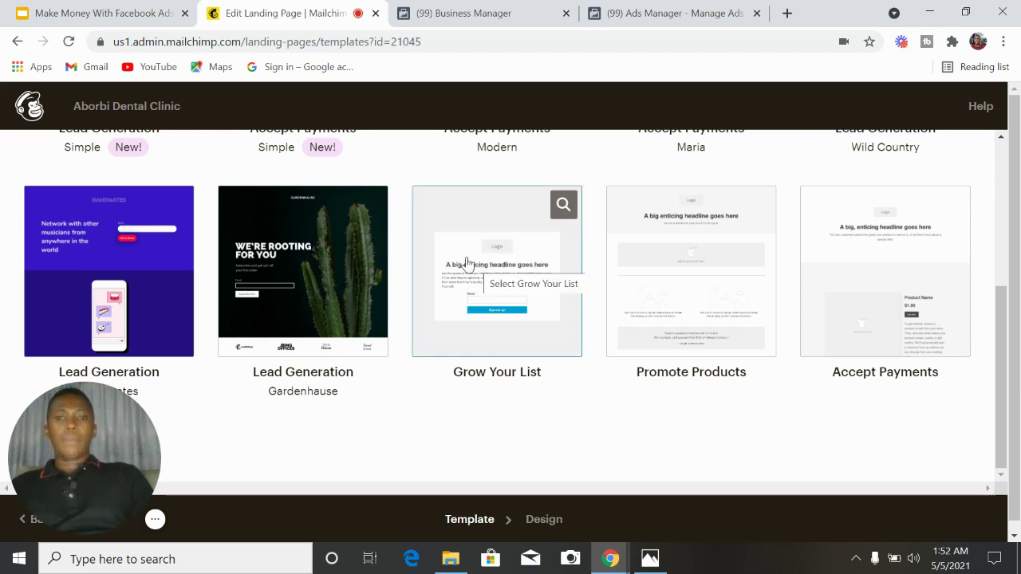
{"action": "left_click", "coordinate": [467, 259]}
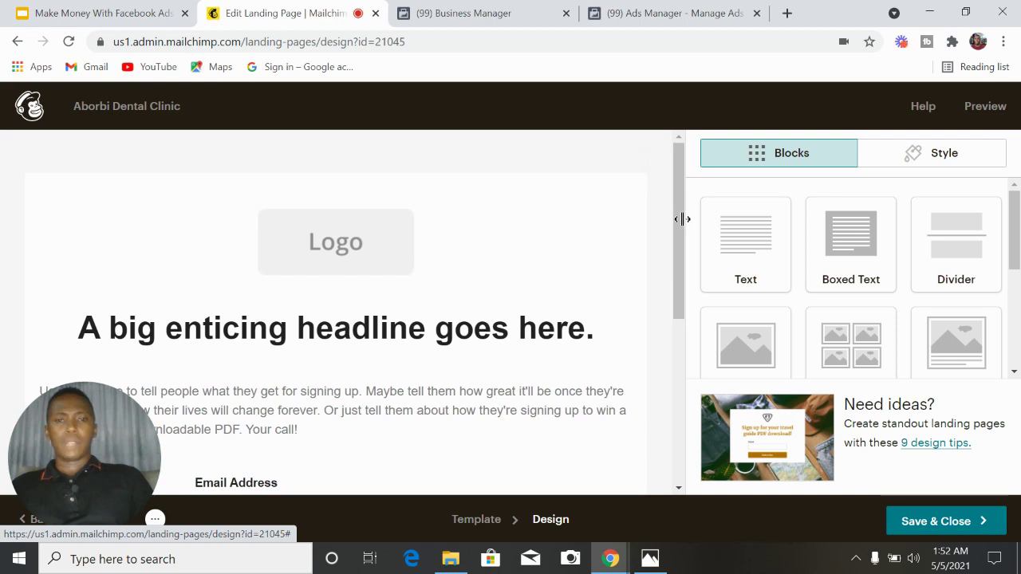
Edit the landing page's signup form block and add the First Name, Last Name and Phone Number fields
{"action": "left_click_drag", "start_coordinate": [679, 224], "coordinate": [674, 297]}
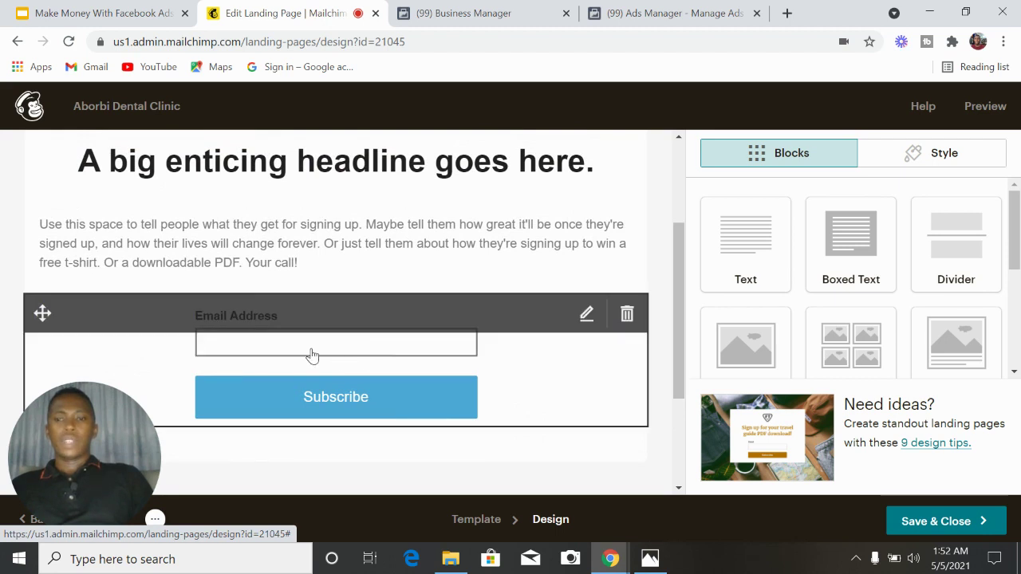
{"action": "left_click", "coordinate": [586, 316]}
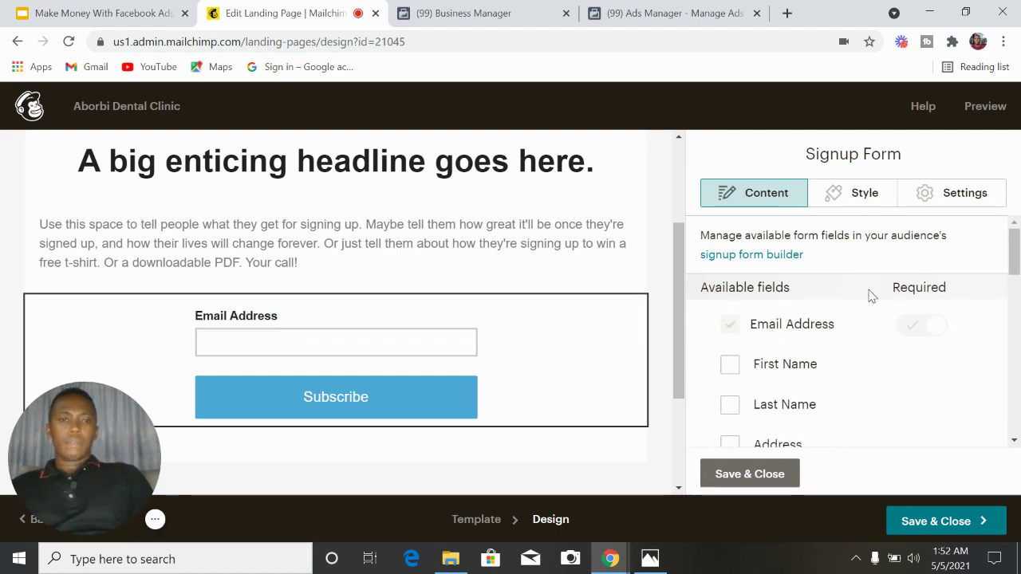
{"action": "left_click_drag", "start_coordinate": [1014, 264], "coordinate": [1016, 276]}
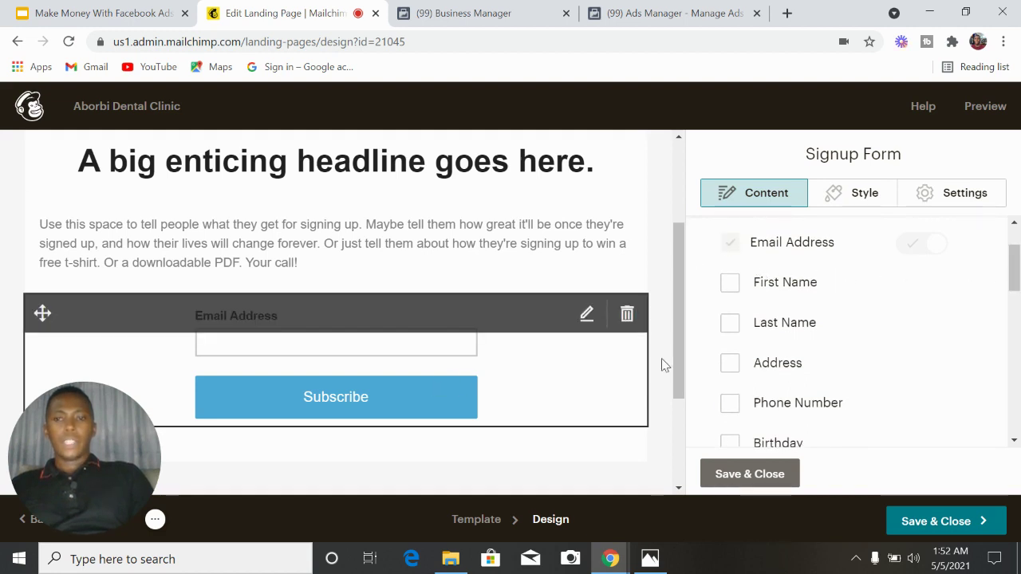
{"action": "left_click", "coordinate": [729, 285]}
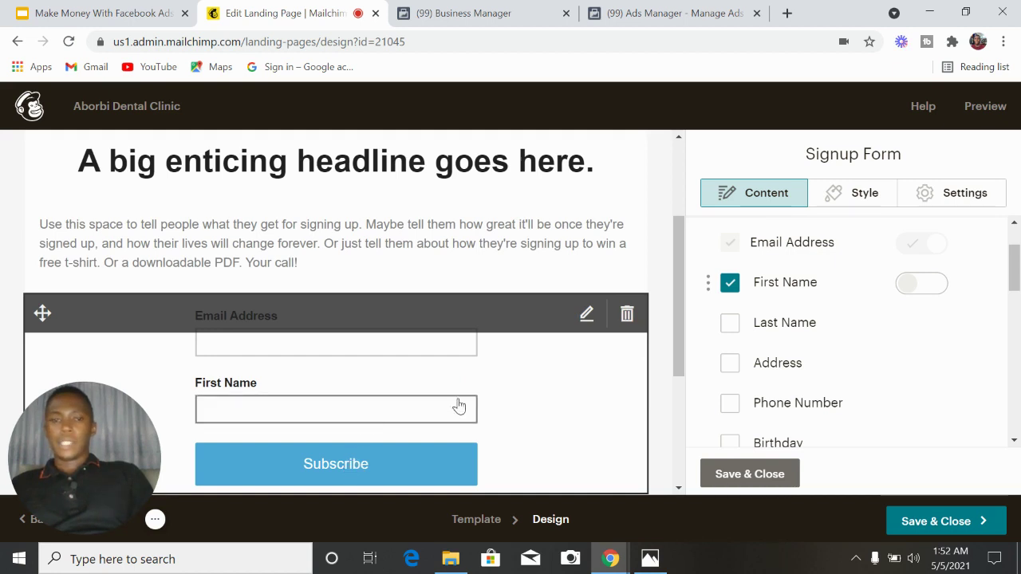
{"action": "left_click", "coordinate": [730, 324]}
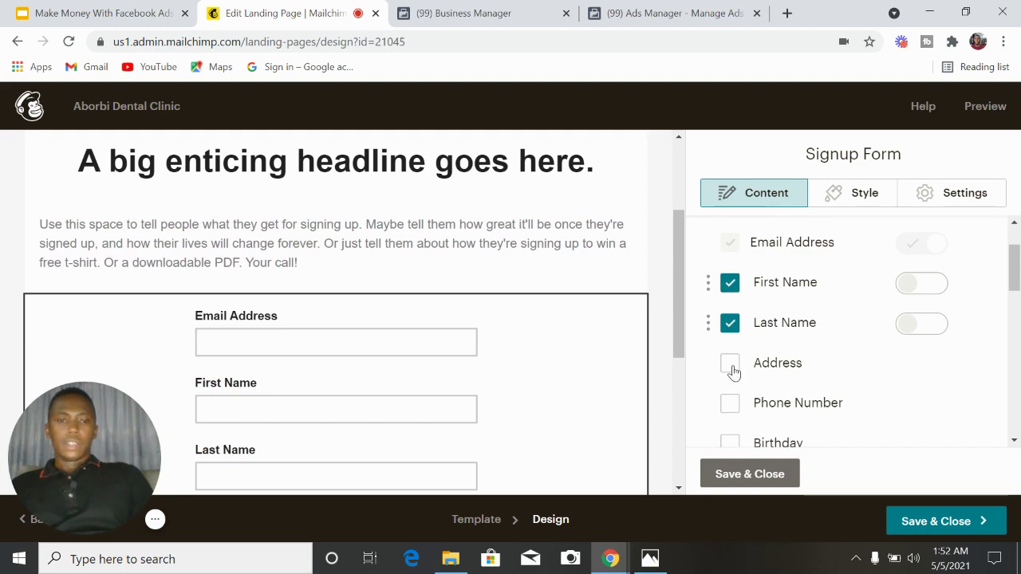
{"action": "left_click", "coordinate": [730, 405]}
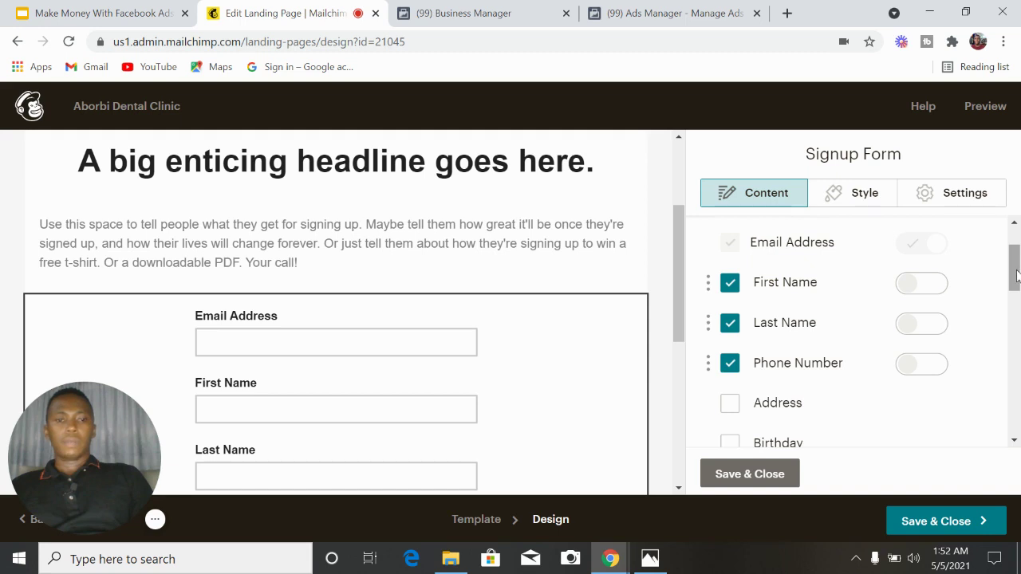
{"action": "left_click_drag", "start_coordinate": [1015, 275], "coordinate": [1015, 298]}
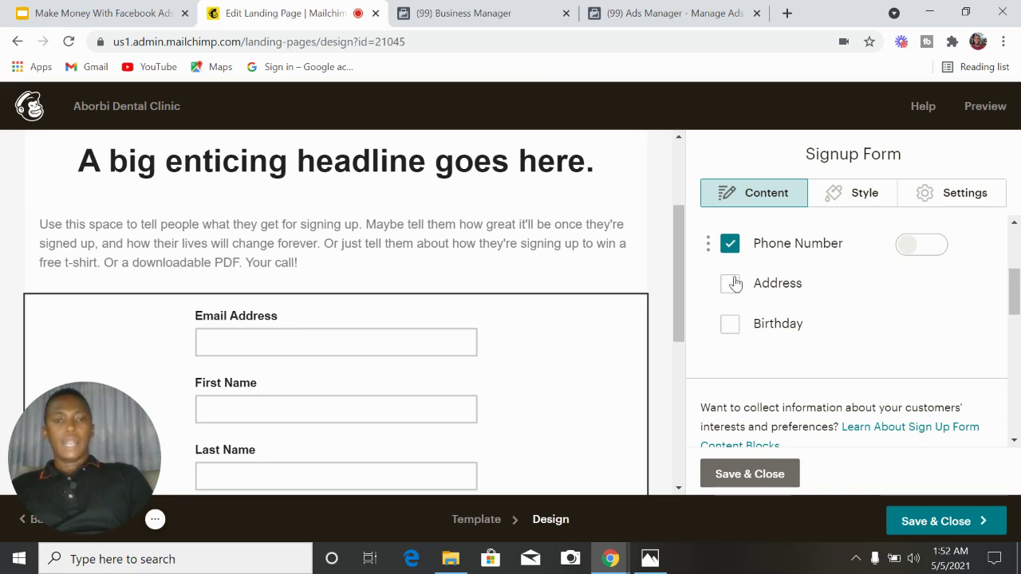
{"action": "left_click", "coordinate": [729, 326]}
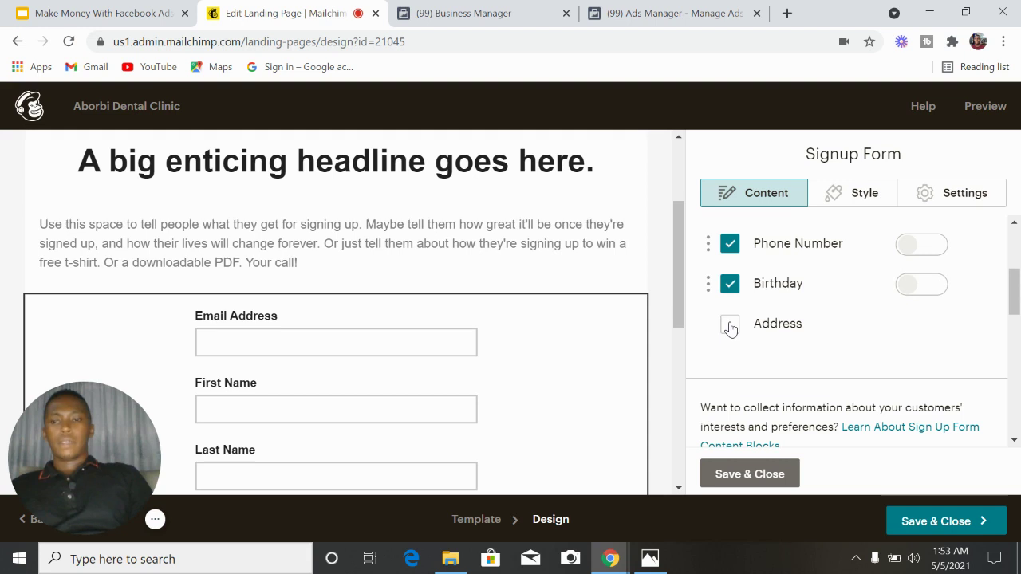
{"action": "left_click_drag", "start_coordinate": [682, 288], "coordinate": [676, 379]}
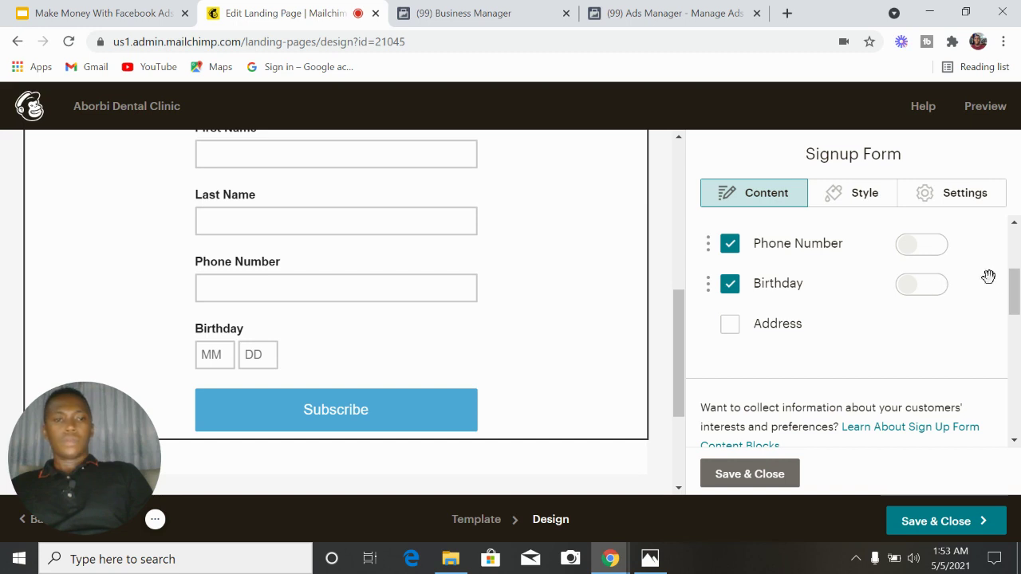
{"action": "mouse_move", "coordinate": [1015, 296]}
{"action": "left_mouse_down"}
{"action": "mouse_move", "coordinate": [1017, 375]}
{"action": "mouse_move", "coordinate": [1013, 286]}
{"action": "left_mouse_up"}
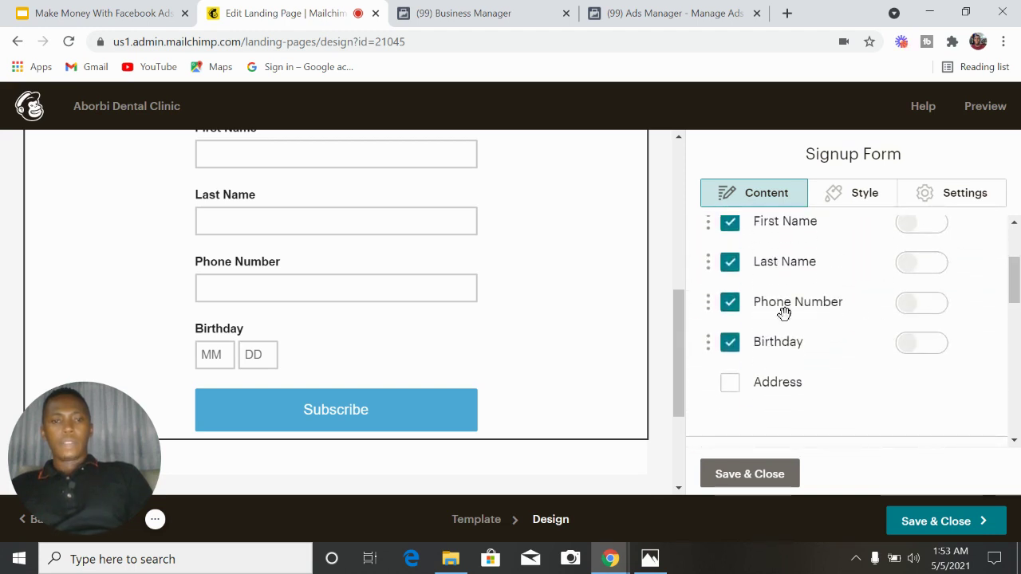
{"action": "left_click", "coordinate": [730, 349]}
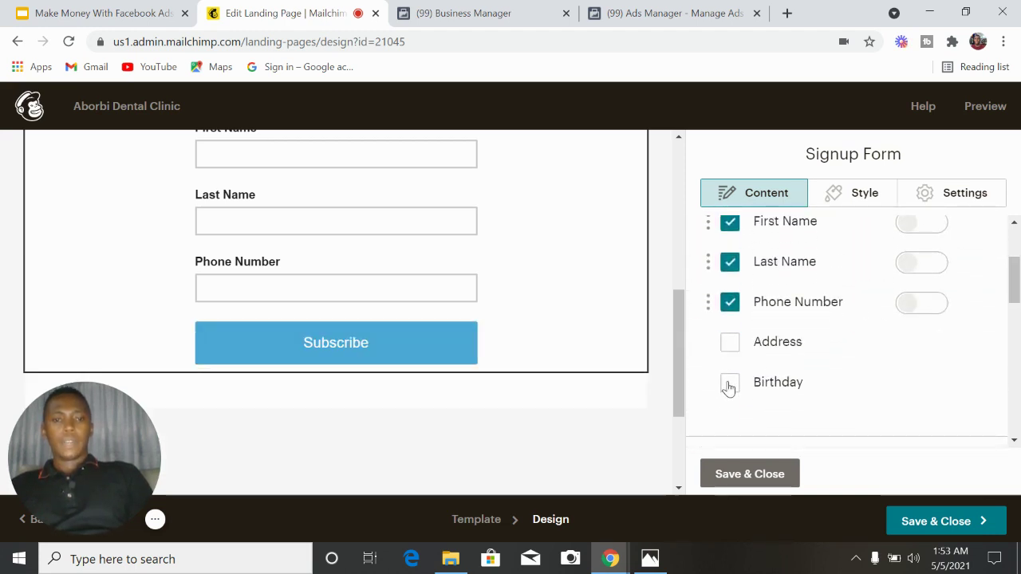
{"action": "left_click", "coordinate": [728, 383]}
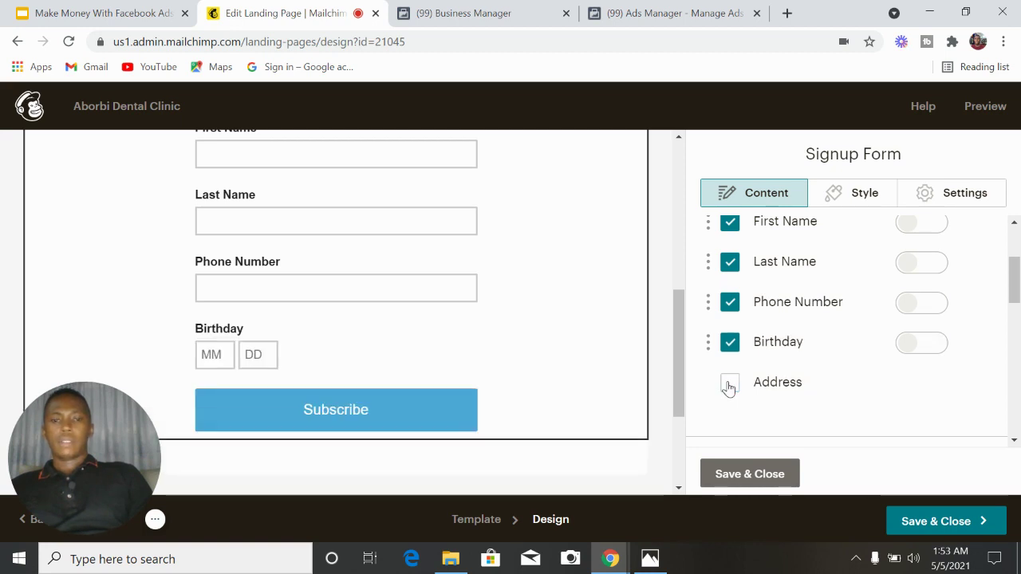
{"action": "left_click", "coordinate": [730, 351]}
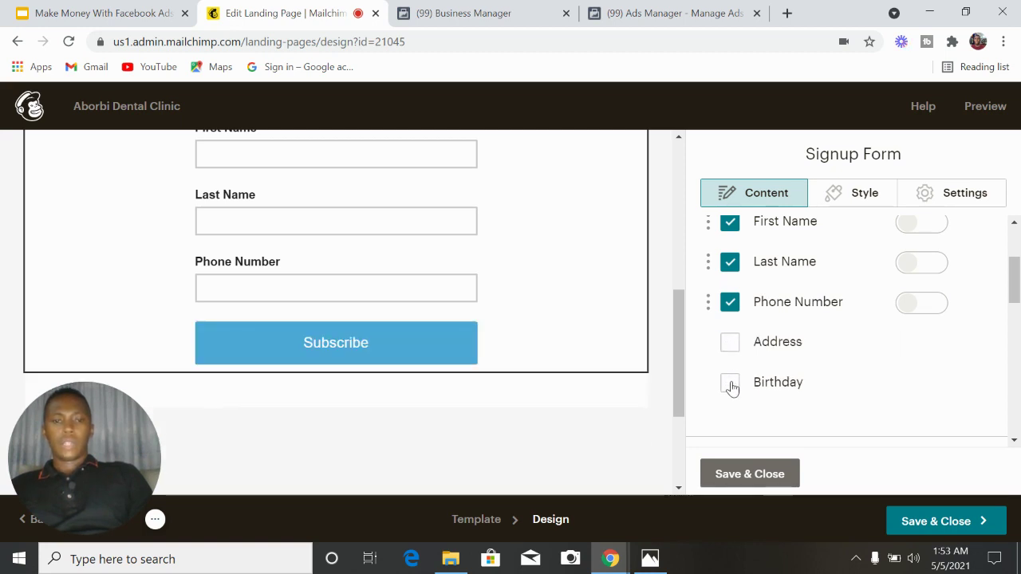
Add the Address field to the signup form and make First Name, Last Name and Phone Number required
{"action": "left_click", "coordinate": [730, 342]}
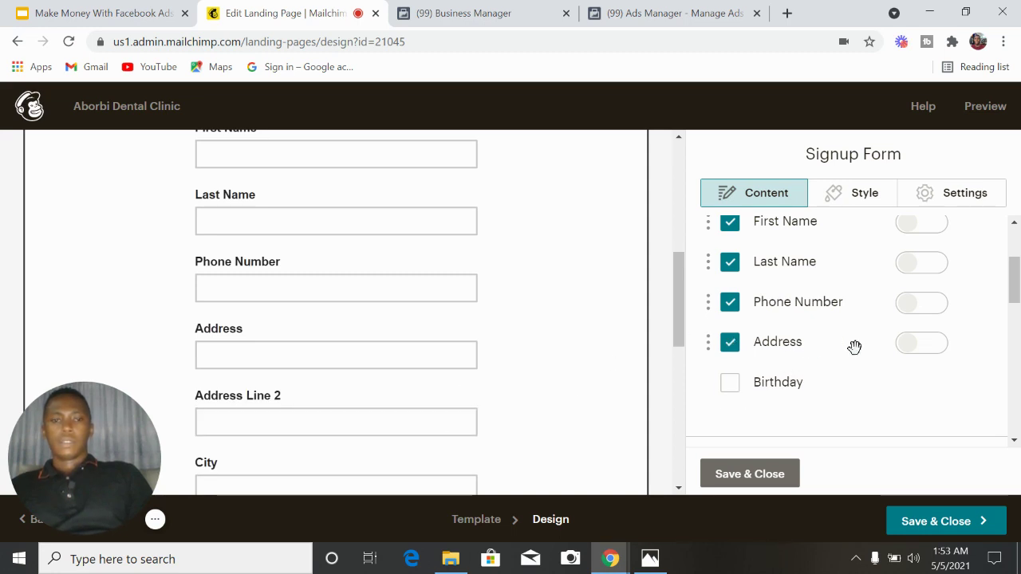
{"action": "mouse_move", "coordinate": [1015, 281]}
{"action": "left_mouse_down"}
{"action": "mouse_move", "coordinate": [1015, 255]}
{"action": "mouse_move", "coordinate": [1016, 267]}
{"action": "left_mouse_up"}
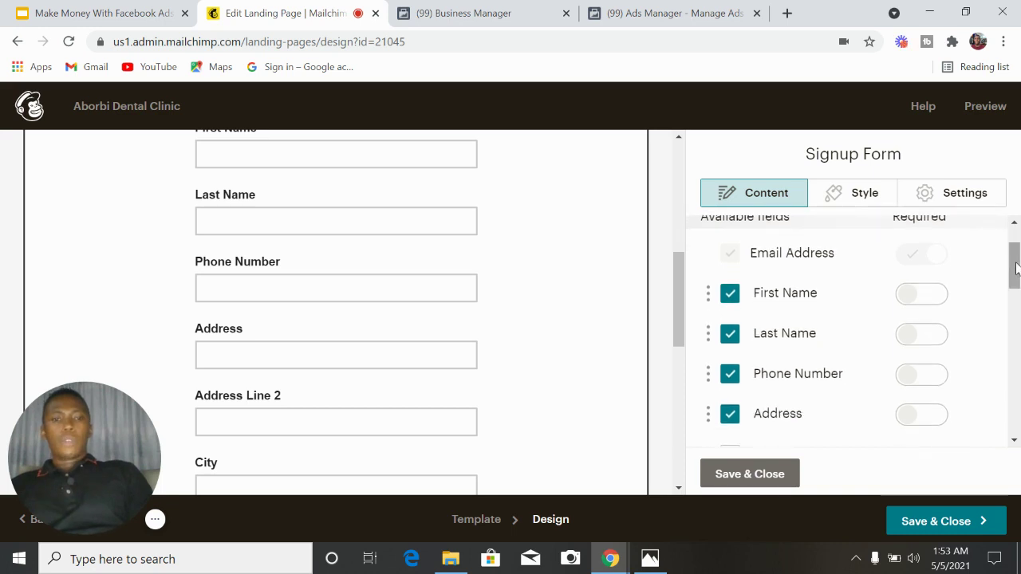
{"action": "left_click", "coordinate": [924, 300]}
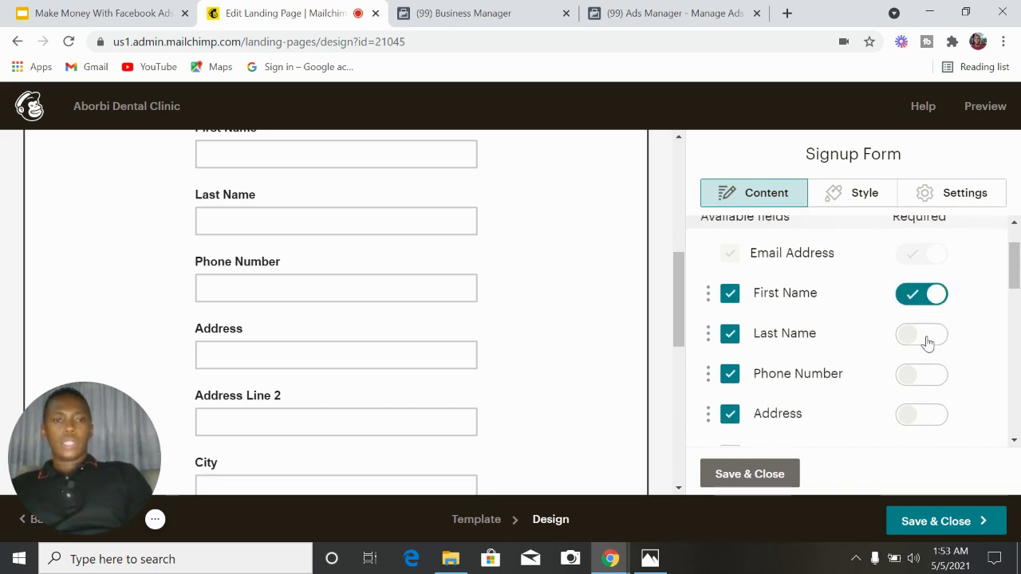
{"action": "left_click", "coordinate": [927, 342]}
{"action": "left_click", "coordinate": [931, 381]}
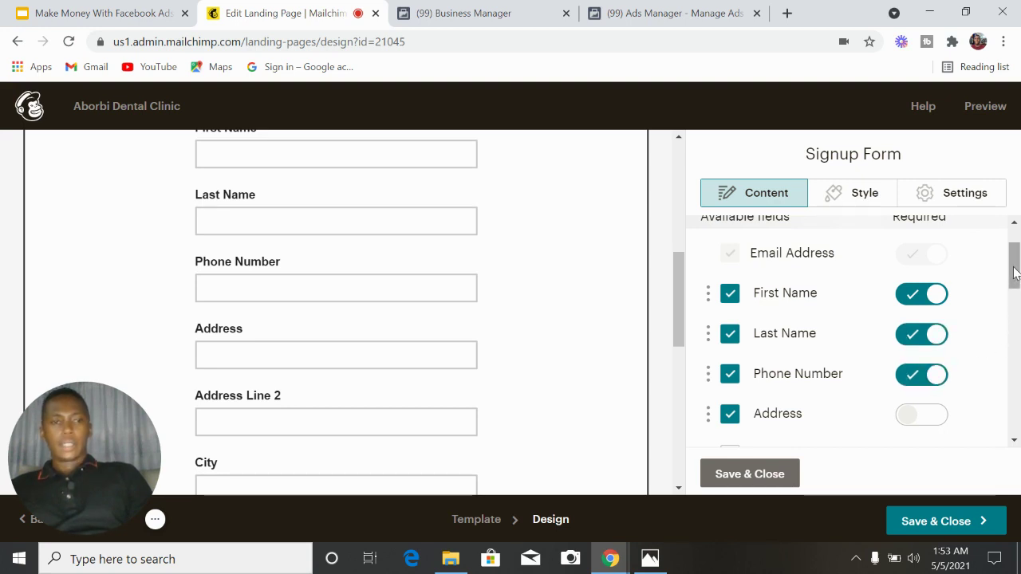
Review the signup form block's alignment, form width and style options
{"action": "mouse_move", "coordinate": [1014, 273]}
{"action": "left_mouse_down"}
{"action": "mouse_move", "coordinate": [1014, 300]}
{"action": "mouse_move", "coordinate": [1014, 258]}
{"action": "left_mouse_up"}
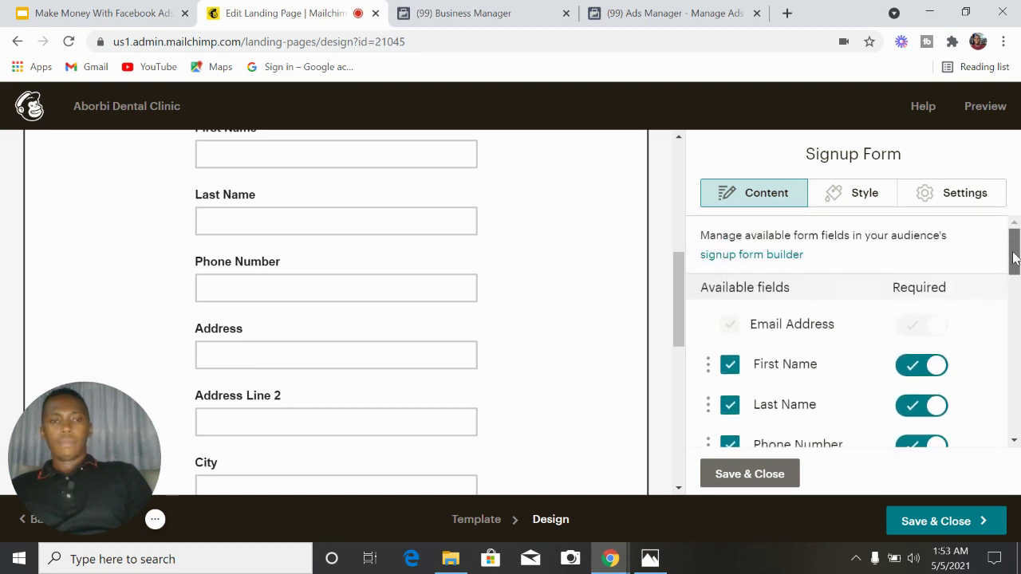
{"action": "left_click", "coordinate": [960, 196]}
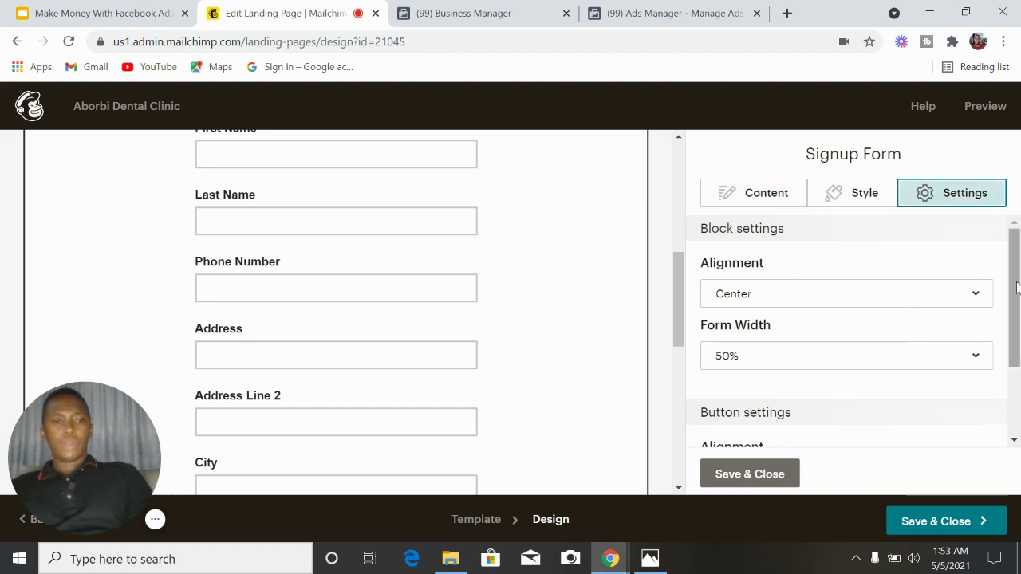
{"action": "mouse_move", "coordinate": [1013, 294]}
{"action": "left_mouse_down"}
{"action": "mouse_move", "coordinate": [1018, 364]}
{"action": "mouse_move", "coordinate": [1017, 297]}
{"action": "left_mouse_up"}
{"action": "left_click", "coordinate": [875, 193]}
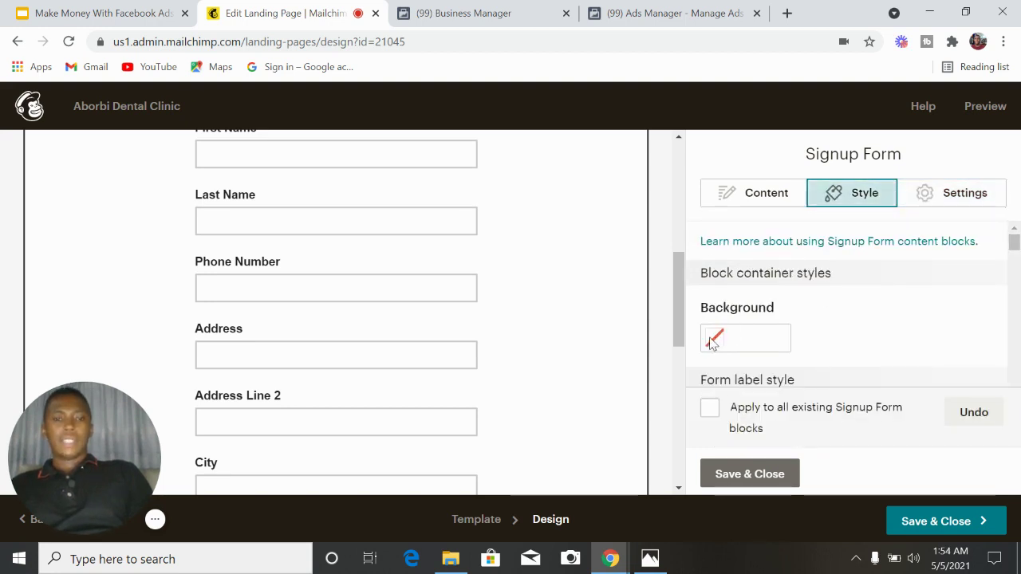
{"action": "left_click_drag", "start_coordinate": [1018, 262], "coordinate": [1019, 206]}
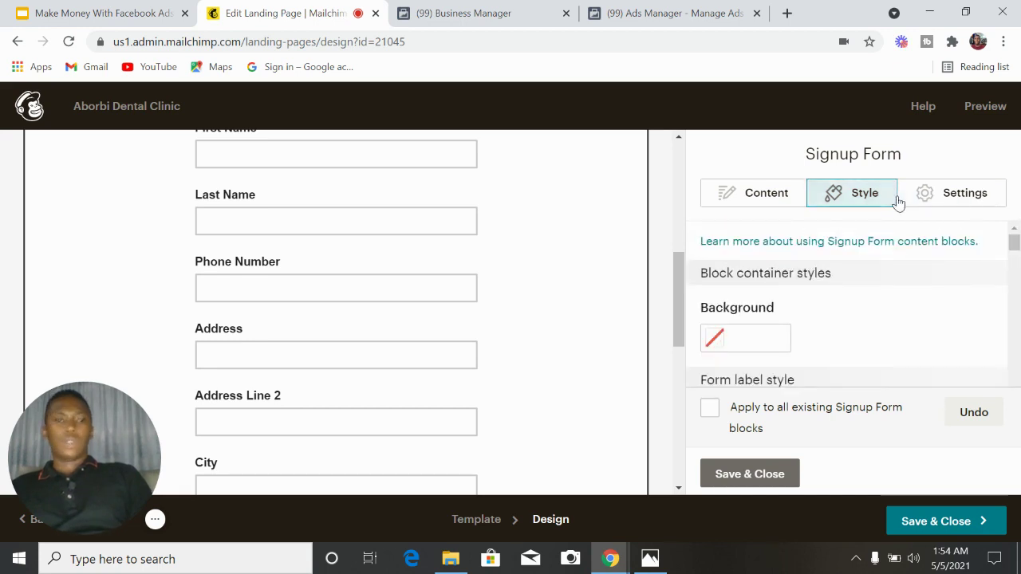
Return to the signup form's content options and open the subscribe button's text for editing
{"action": "left_click", "coordinate": [761, 198]}
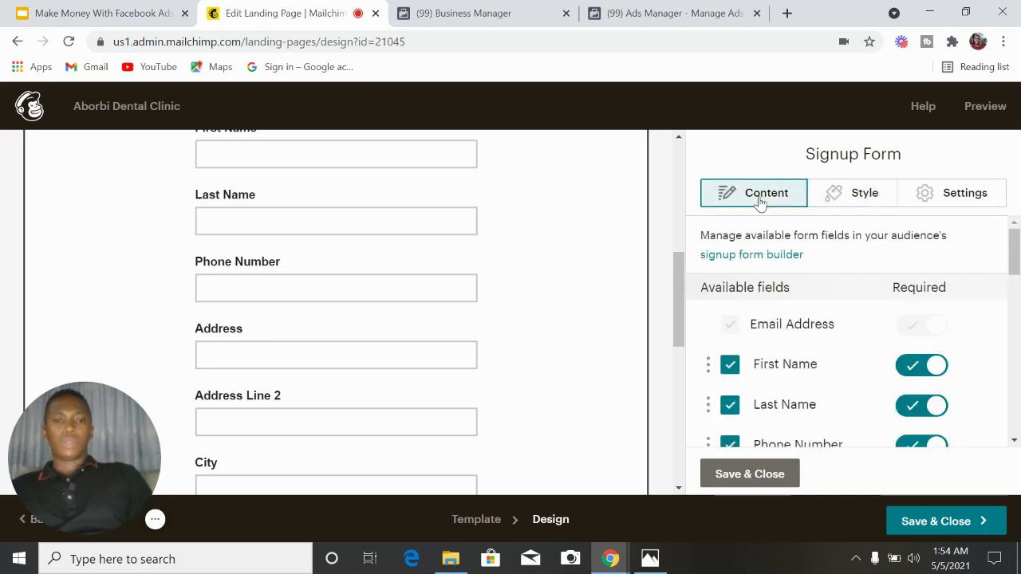
{"action": "left_click_drag", "start_coordinate": [1017, 256], "coordinate": [1018, 360]}
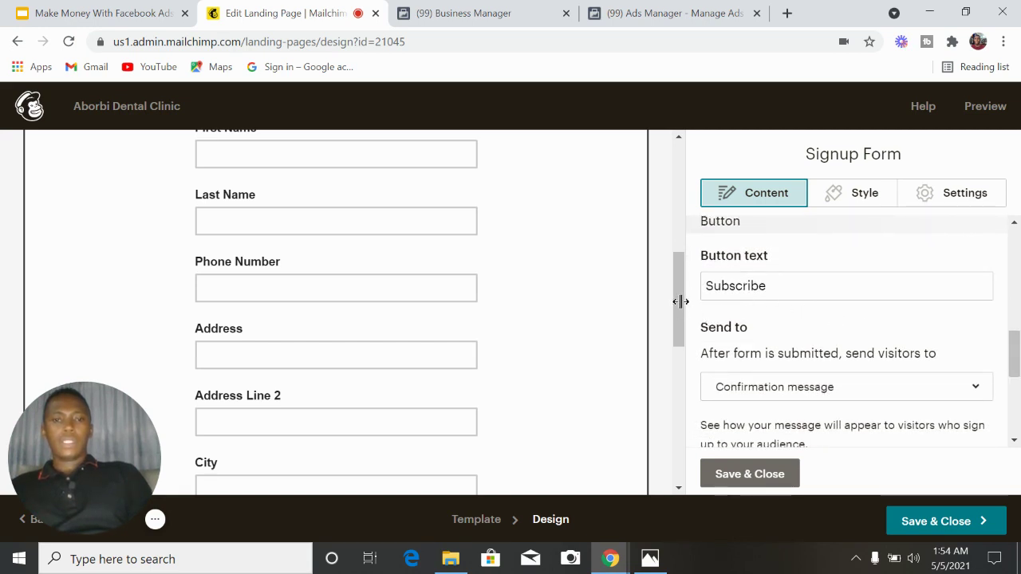
{"action": "left_click_drag", "start_coordinate": [680, 301], "coordinate": [671, 421]}
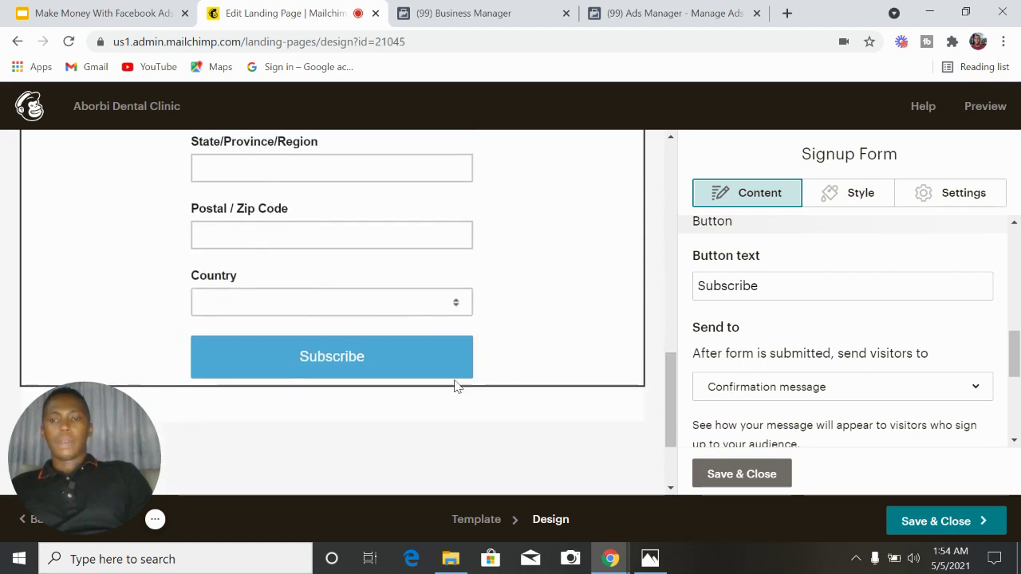
{"action": "left_click", "coordinate": [779, 289]}
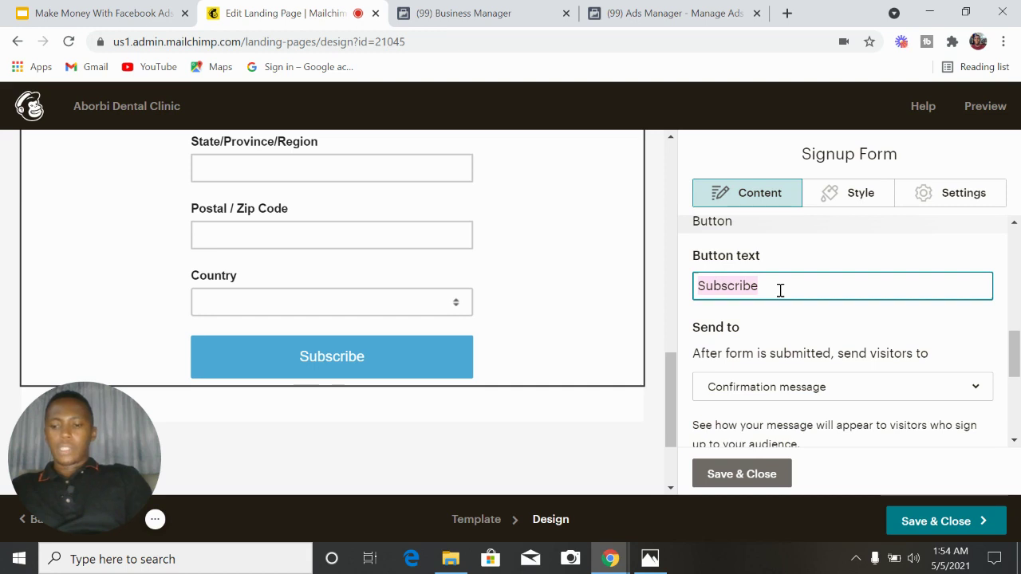
{"action": "type", "text": "Scedule"}
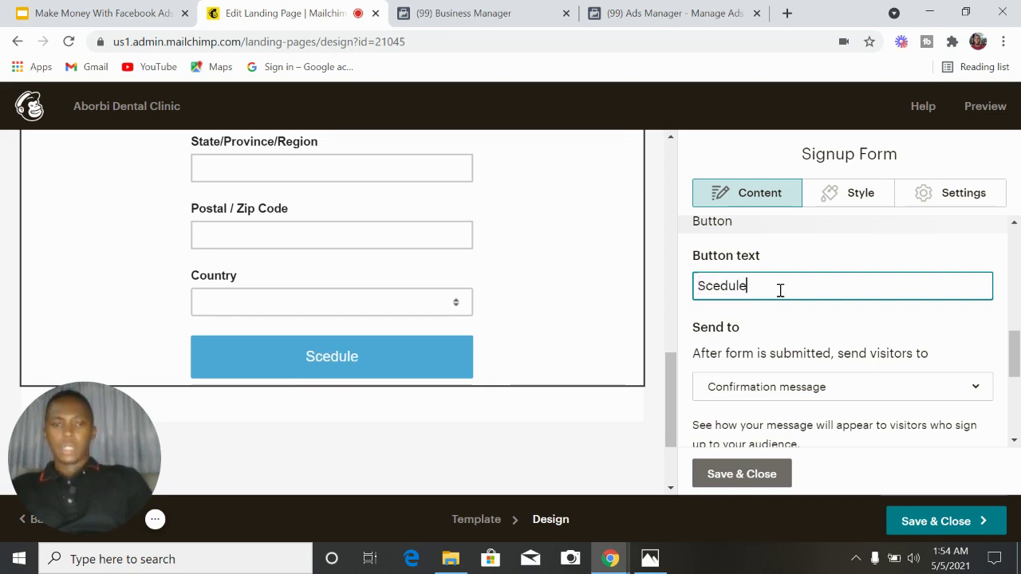
{"action": "key", "text": "BackSpace"}
{"action": "key", "text": "BackSpace"}
{"action": "key", "text": "BackSpace"}
{"action": "key", "text": "BackSpace"}
{"action": "key", "text": "BackSpace"}
{"action": "key", "text": "BackSpace"}
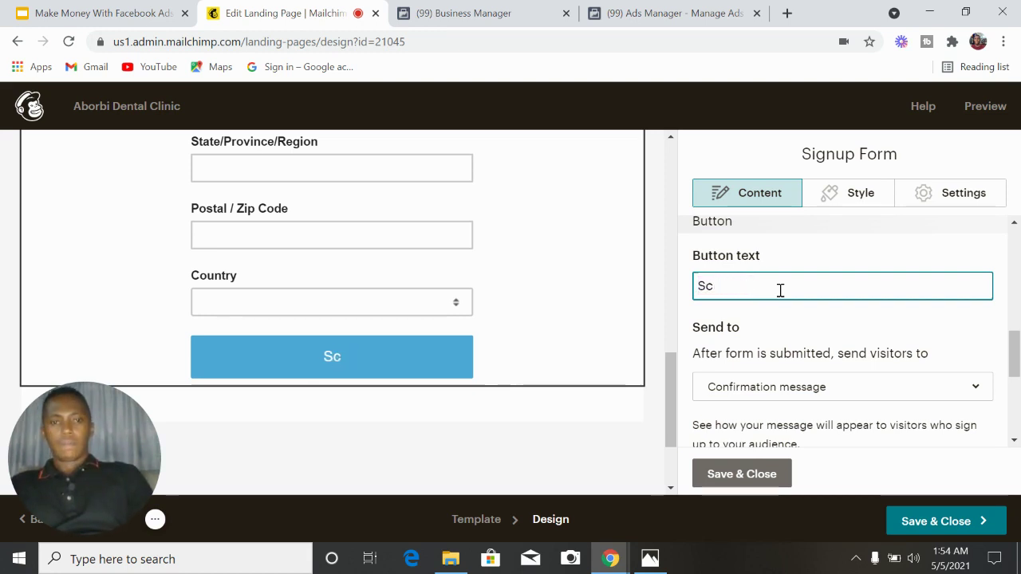
{"action": "type", "text": "hedule "}
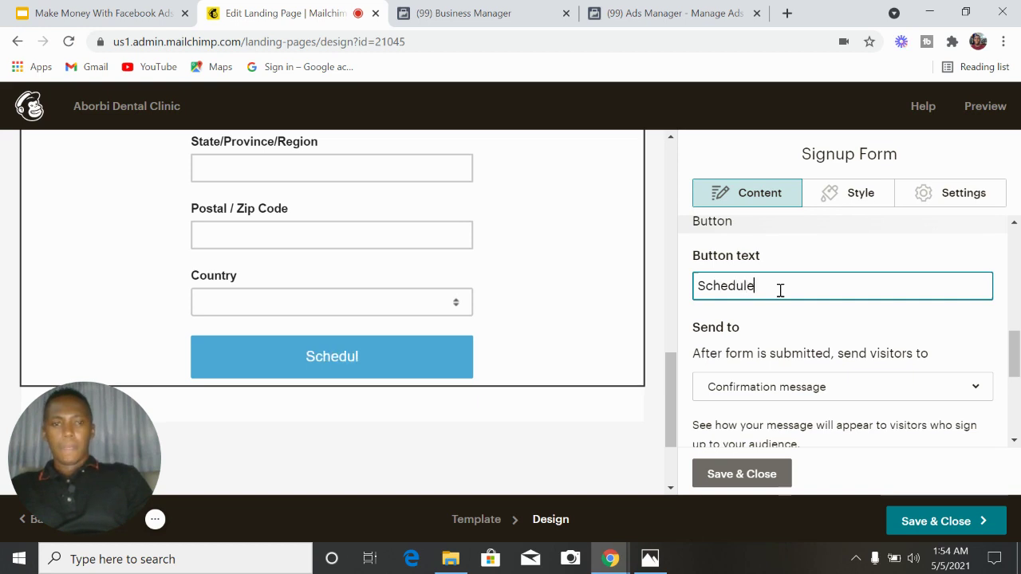
{"action": "type", "text": "A"}
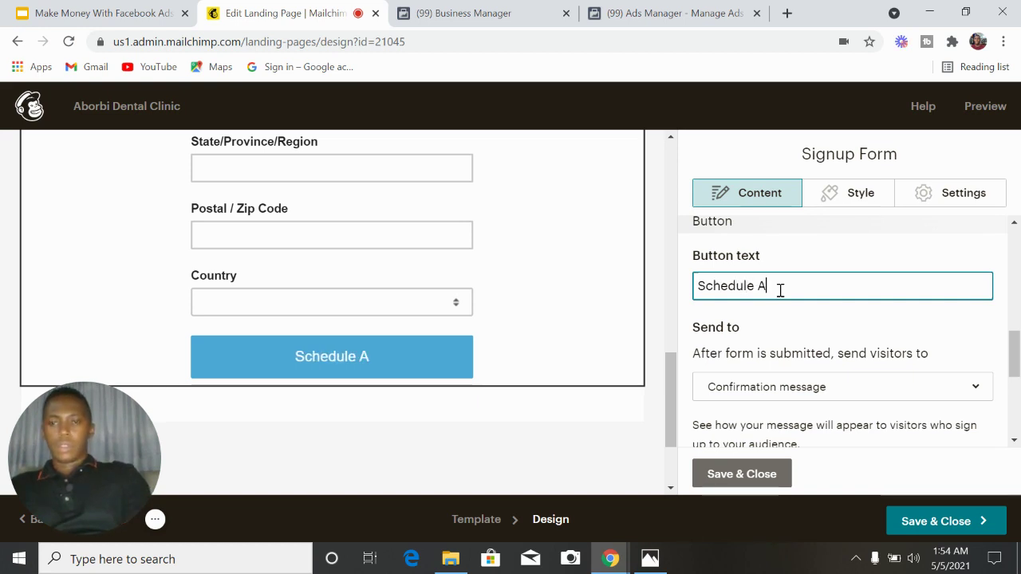
{"action": "key", "text": "BackSpace"}
{"action": "key", "text": "BackSpace"}
{"action": "key", "text": "BackSpace"}
{"action": "key", "text": "BackSpace"}
{"action": "key", "text": "BackSpace"}
{"action": "key", "text": "BackSpace"}
{"action": "key", "text": "BackSpace"}
{"action": "key", "text": "BackSpace"}
{"action": "key", "text": "BackSpace"}
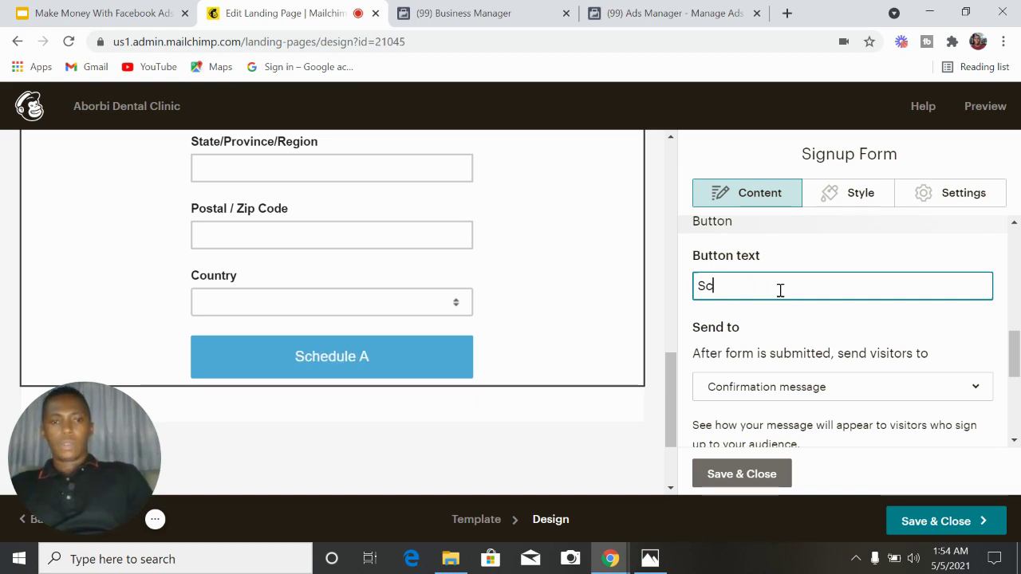
Set the signup form's button text to "Book Appointment"
{"action": "type", "text": "Book "}
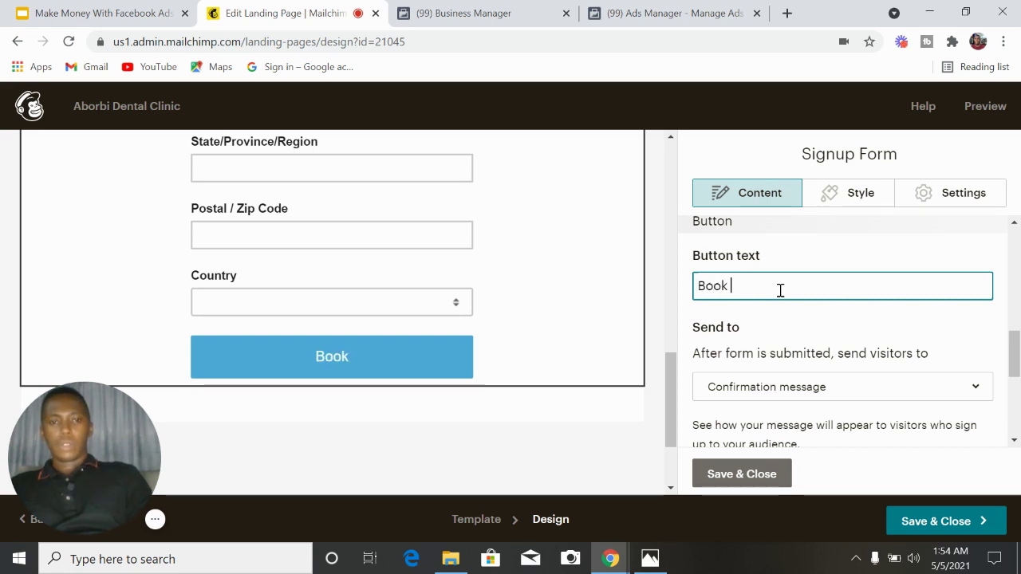
{"action": "type", "text": "Appo"}
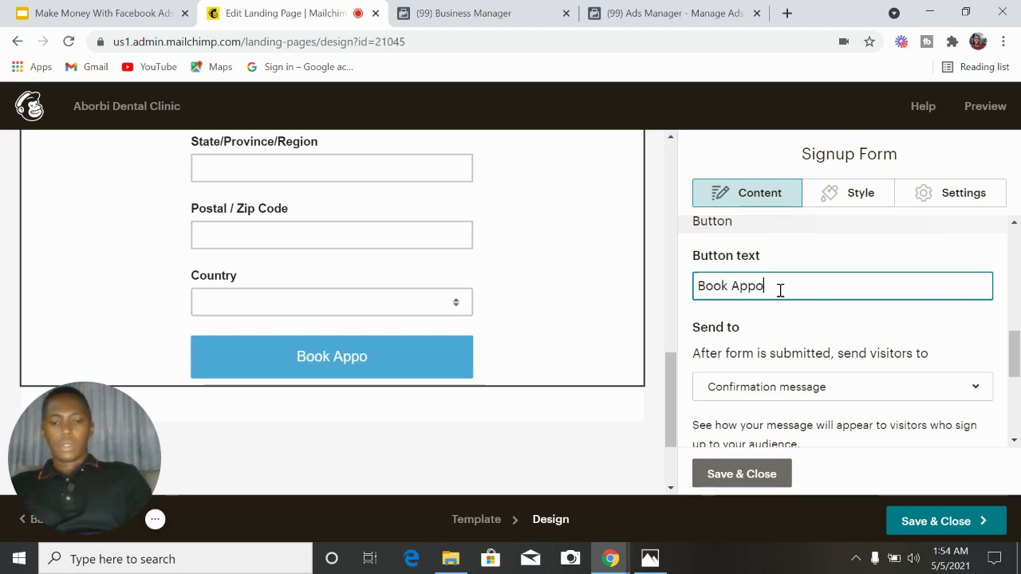
{"action": "type", "text": "intment"}
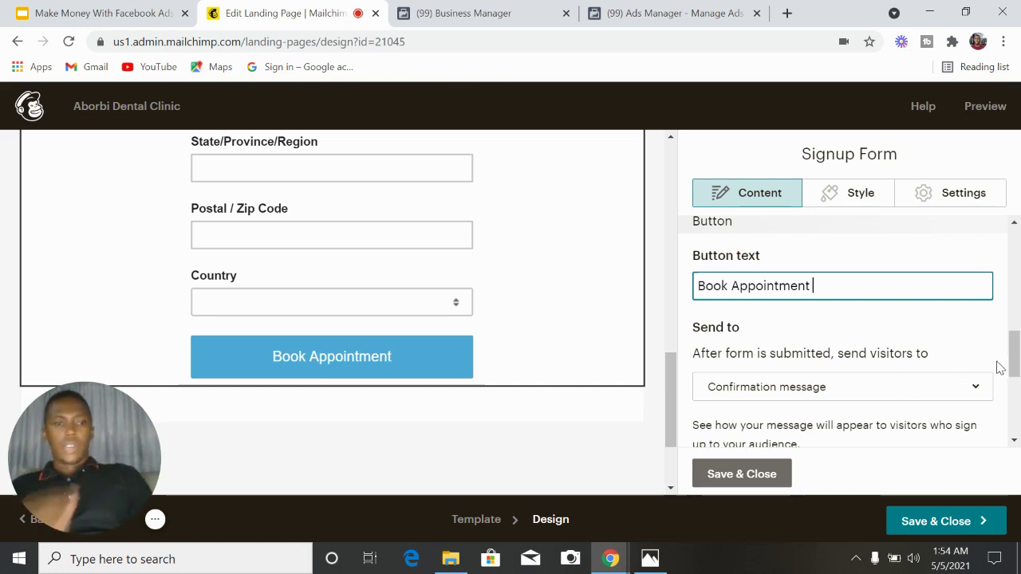
Delete everything after "Success!" in the confirmation message visitors see once the form is submitted
{"action": "scroll", "coordinate": [1017, 359], "scroll_direction": "down", "scroll_amount": 1}
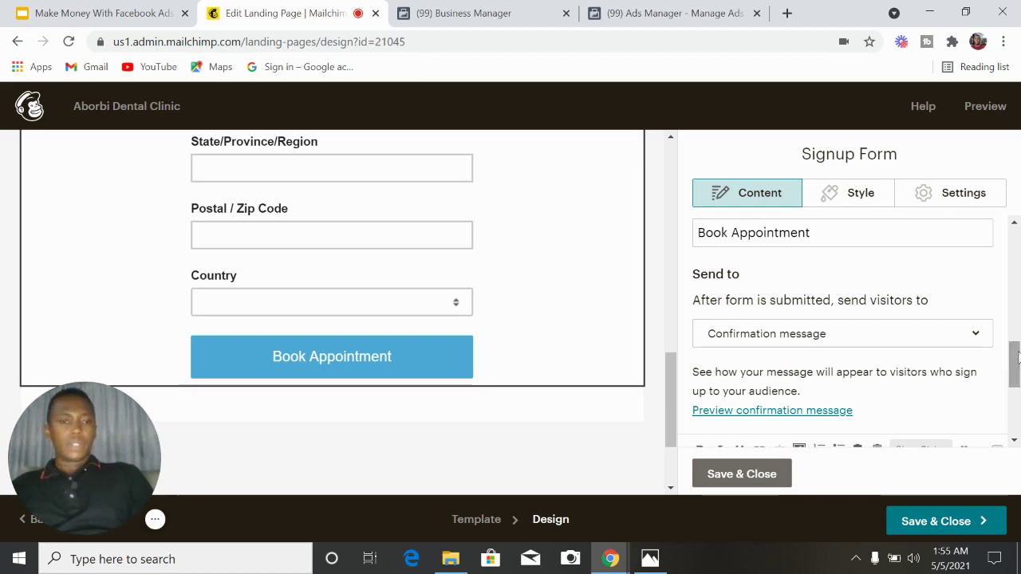
{"action": "left_click_drag", "start_coordinate": [1017, 359], "coordinate": [1010, 387]}
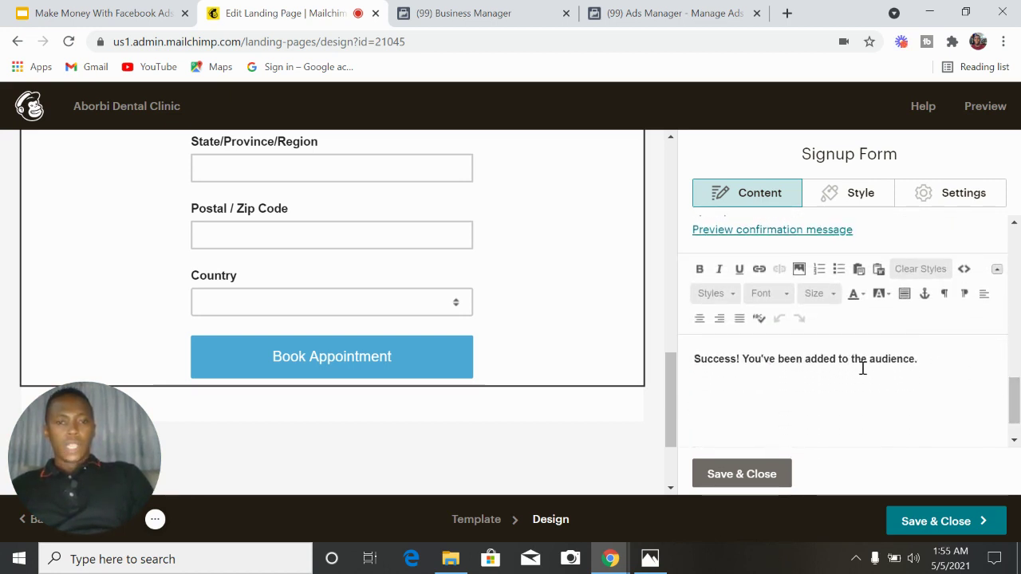
{"action": "left_click", "coordinate": [924, 359]}
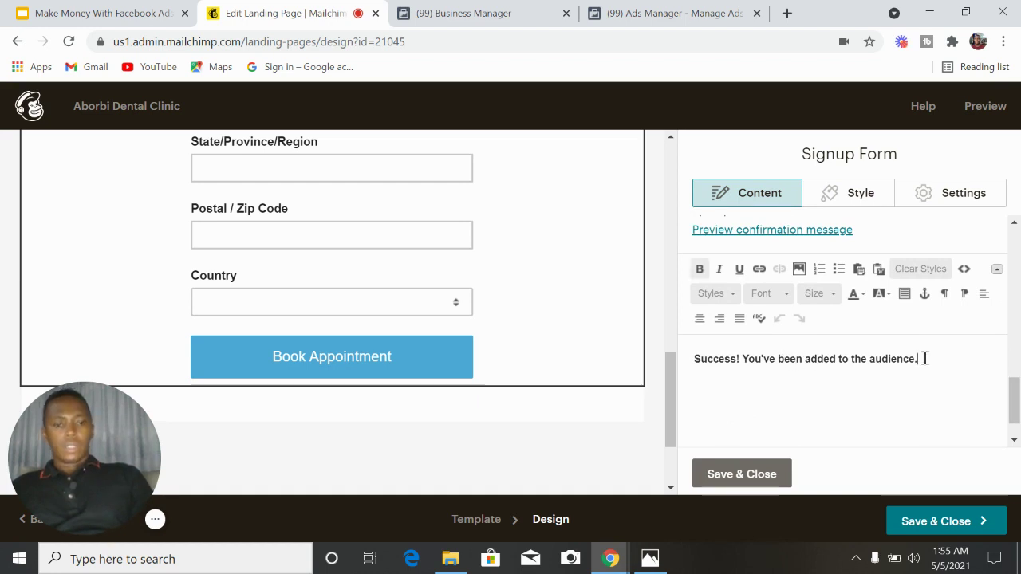
{"action": "key", "text": "BackSpace"}
{"action": "key", "text": "BackSpace"}
{"action": "key", "text": "BackSpace"}
{"action": "key", "text": "BackSpace"}
{"action": "key", "text": "BackSpace"}
{"action": "key", "text": "BackSpace"}
{"action": "key", "text": "BackSpace"}
{"action": "key", "text": "BackSpace"}
{"action": "key", "text": "BackSpace"}
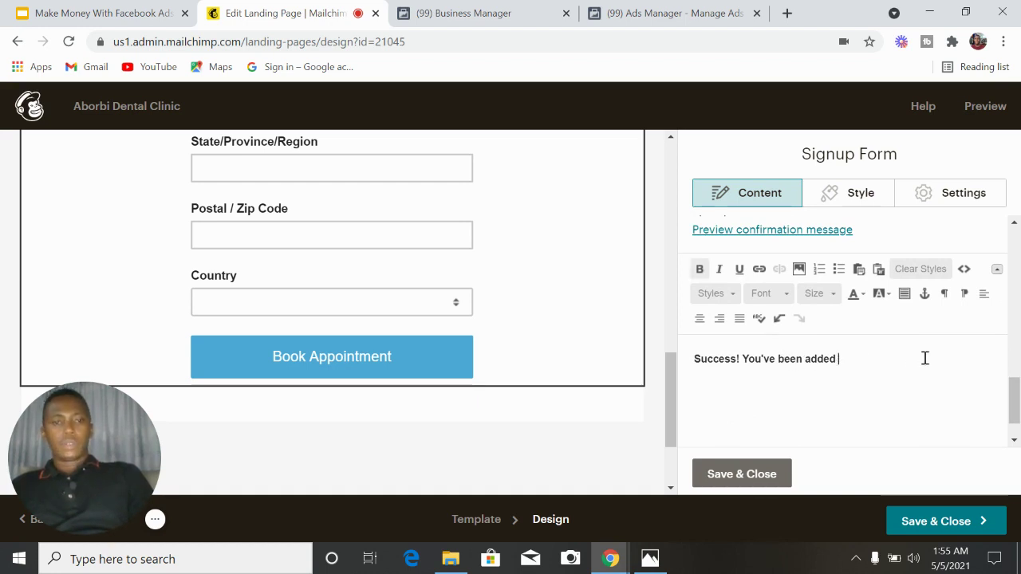
{"action": "key", "text": "BackSpace"}
{"action": "key", "text": "BackSpace"}
{"action": "key", "text": "BackSpace"}
{"action": "key", "text": "BackSpace"}
{"action": "key", "text": "BackSpace"}
{"action": "key", "text": "BackSpace"}
{"action": "key", "text": "BackSpace"}
{"action": "key", "text": "BackSpace"}
{"action": "key", "text": "BackSpace"}
{"action": "key", "text": "BackSpace"}
{"action": "key", "text": "BackSpace"}
{"action": "key", "text": "BackSpace"}
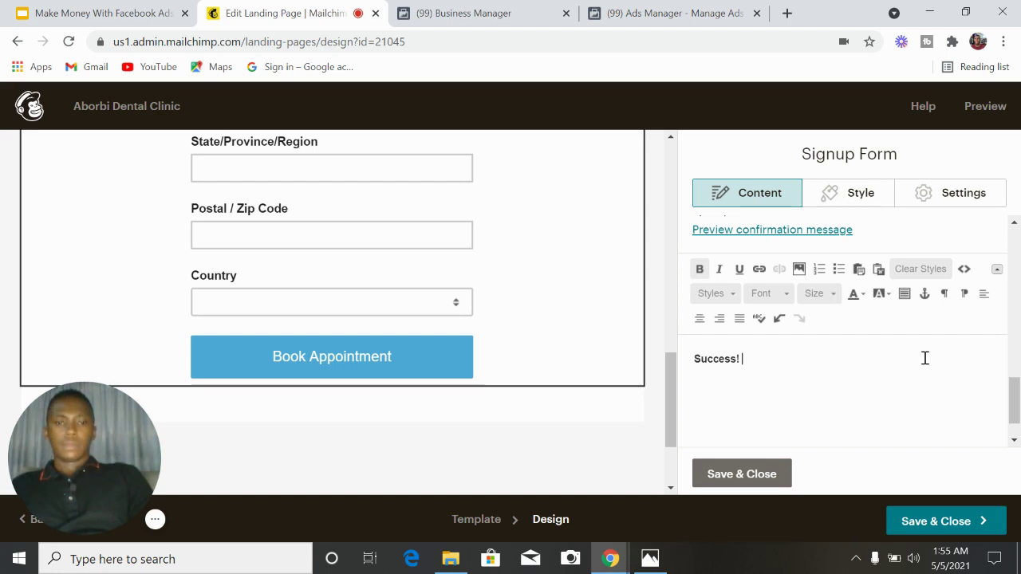
{"action": "type", "text": "Thank"}
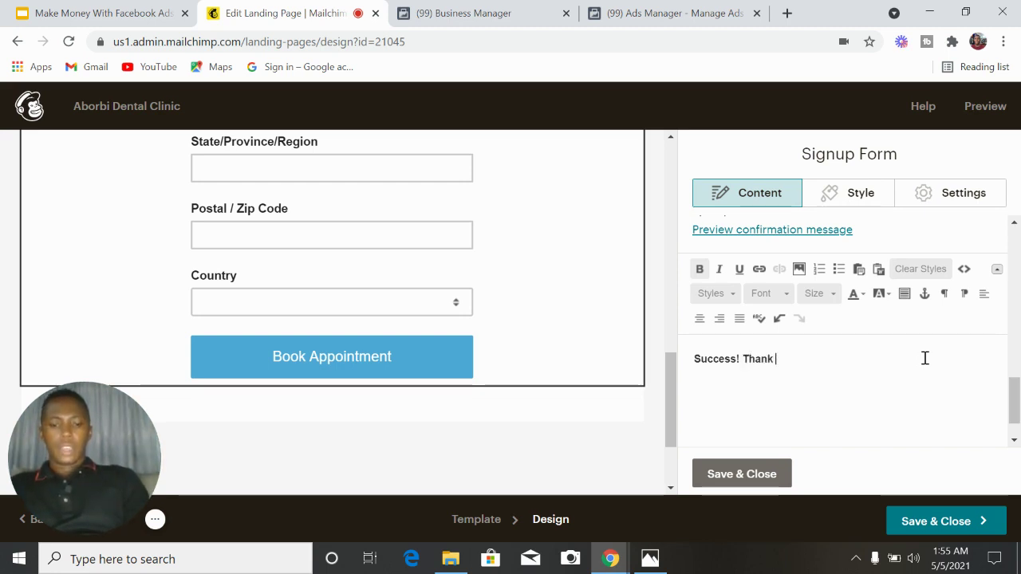
{"action": "type", "text": " you for boo"}
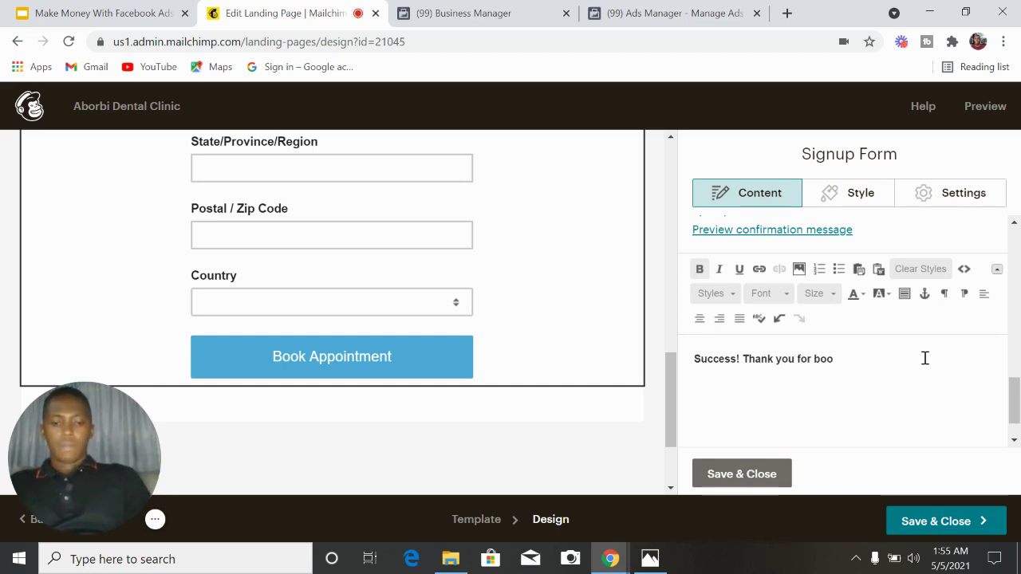
{"action": "key", "text": "BackSpace"}
{"action": "key", "text": "BackSpace"}
{"action": "key", "text": "BackSpace"}
{"action": "key", "text": "BackSpace"}
{"action": "key", "text": "BackSpace"}
{"action": "key", "text": "BackSpace"}
{"action": "key", "text": "BackSpace"}
{"action": "key", "text": "BackSpace"}
{"action": "key", "text": "BackSpace"}
{"action": "key", "text": "BackSpace"}
{"action": "key", "text": "BackSpace"}
{"action": "key", "text": "BackSpace"}
{"action": "key", "text": "BackSpace"}
{"action": "key", "text": "BackSpace"}
{"action": "key", "text": "BackSpace"}
{"action": "key", "text": "BackSpace"}
{"action": "key", "text": "BackSpace"}
{"action": "key", "text": "BackSpace"}
{"action": "key", "text": "BackSpace"}
{"action": "key", "text": "BackSpace"}
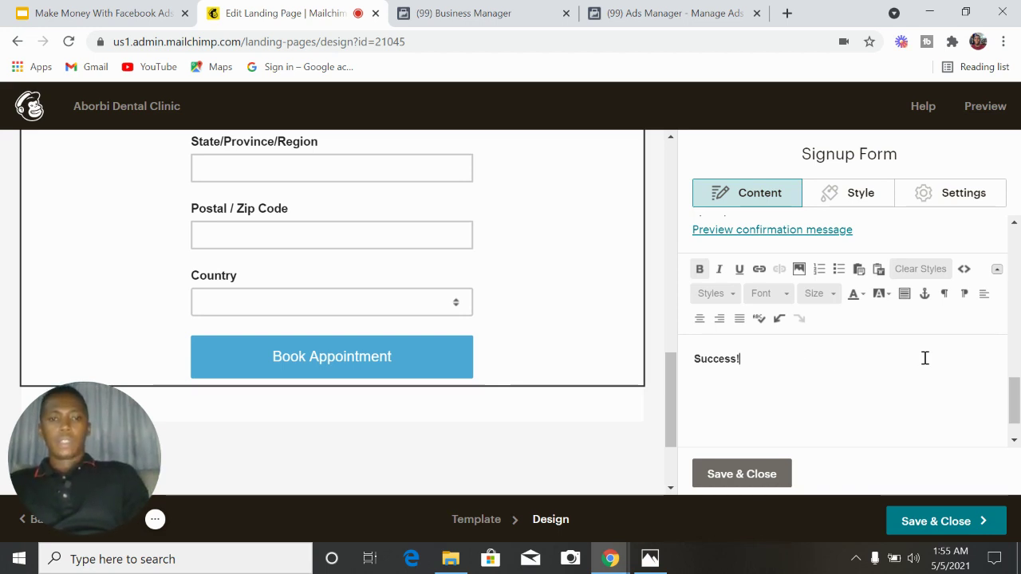
Replace the form's confirmation message text with "Your appointment has been received"
{"action": "type", "text": "Y"}
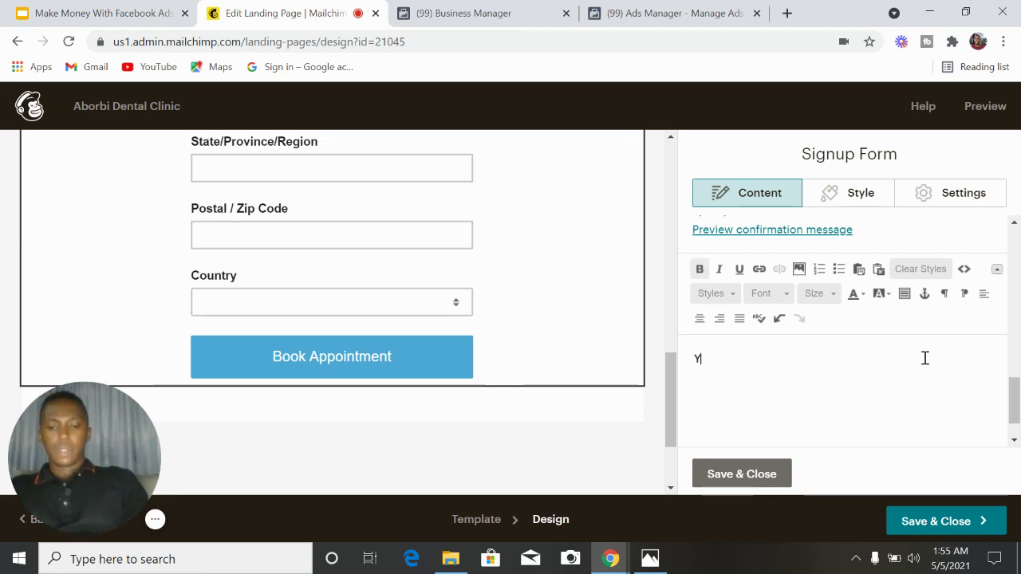
{"action": "type", "text": "our appo"}
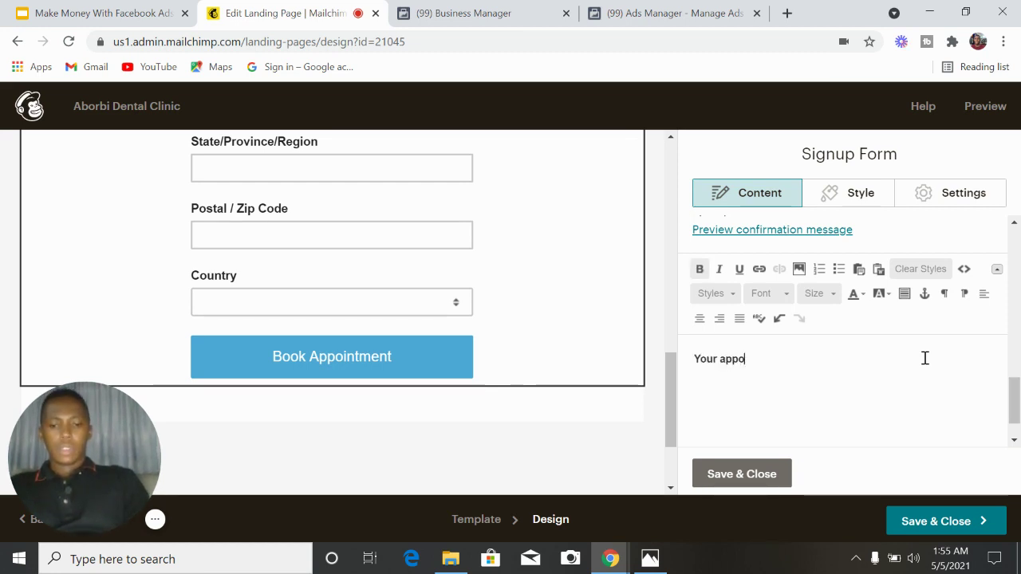
{"action": "type", "text": "intment "}
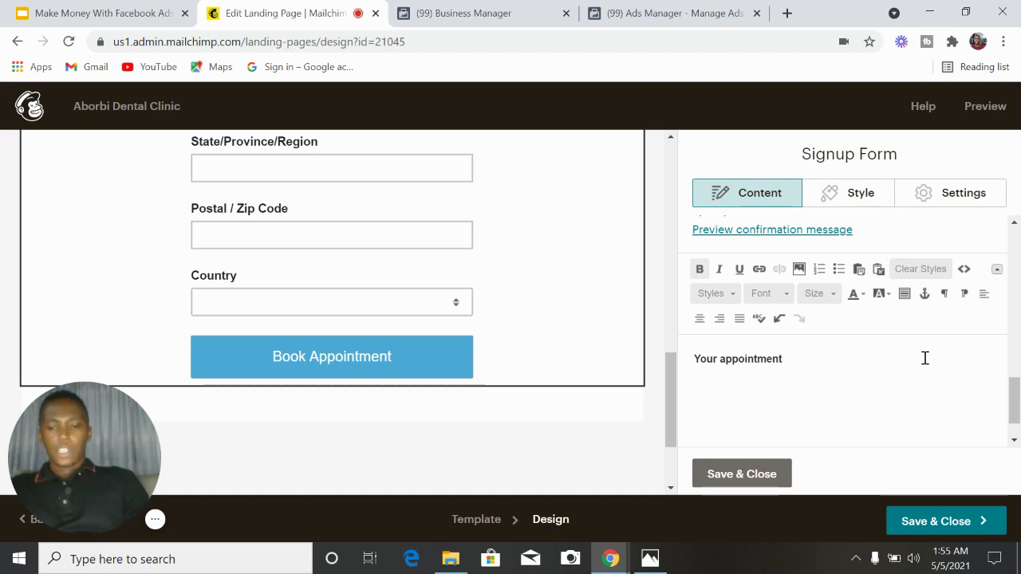
{"action": "type", "text": "has been r"}
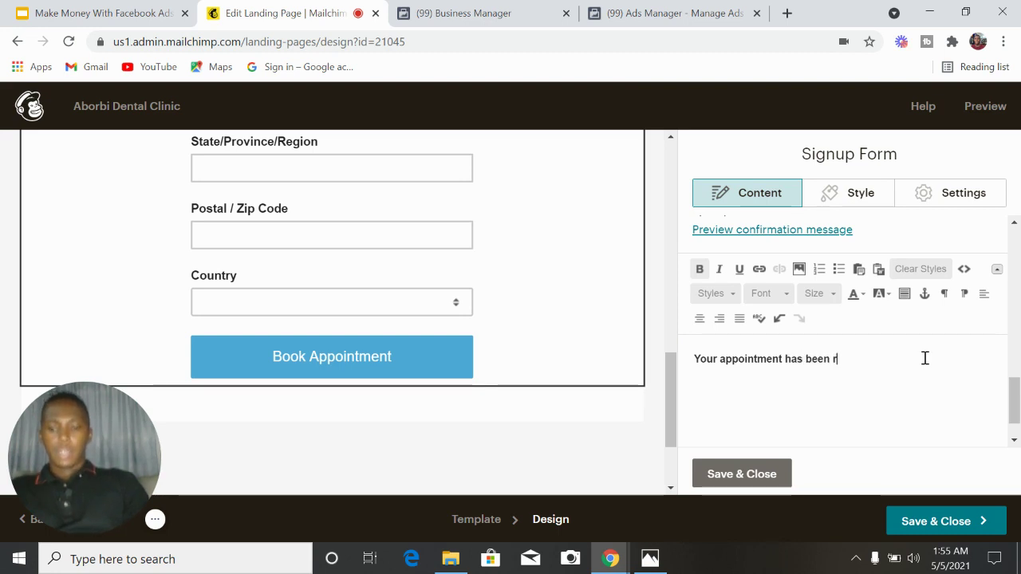
{"action": "type", "text": "eceived"}
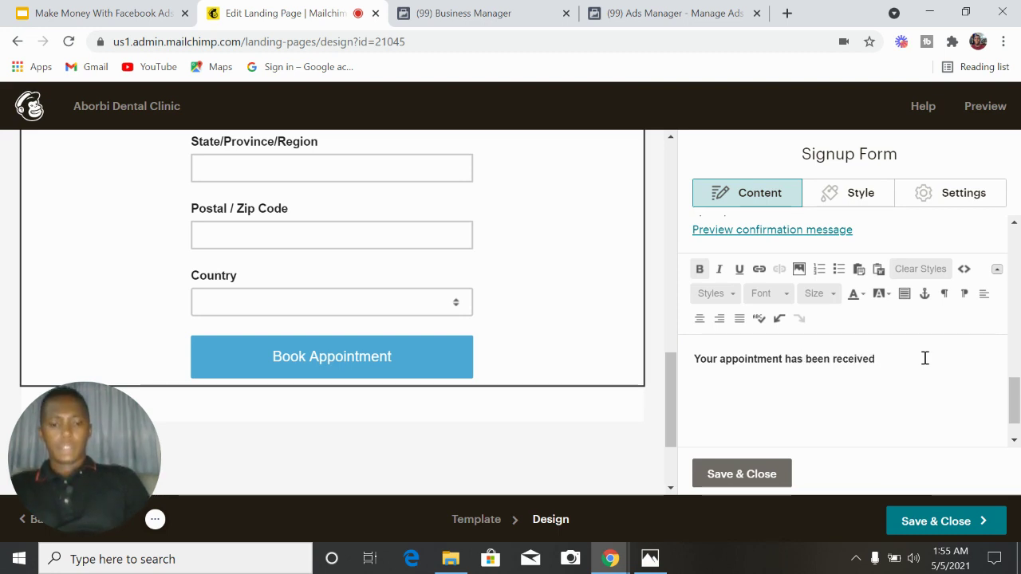
Continue the confirmation message with a second sentence: "You will get an sms and a mail from us shortly."
{"action": "type", "text": ". Yo"}
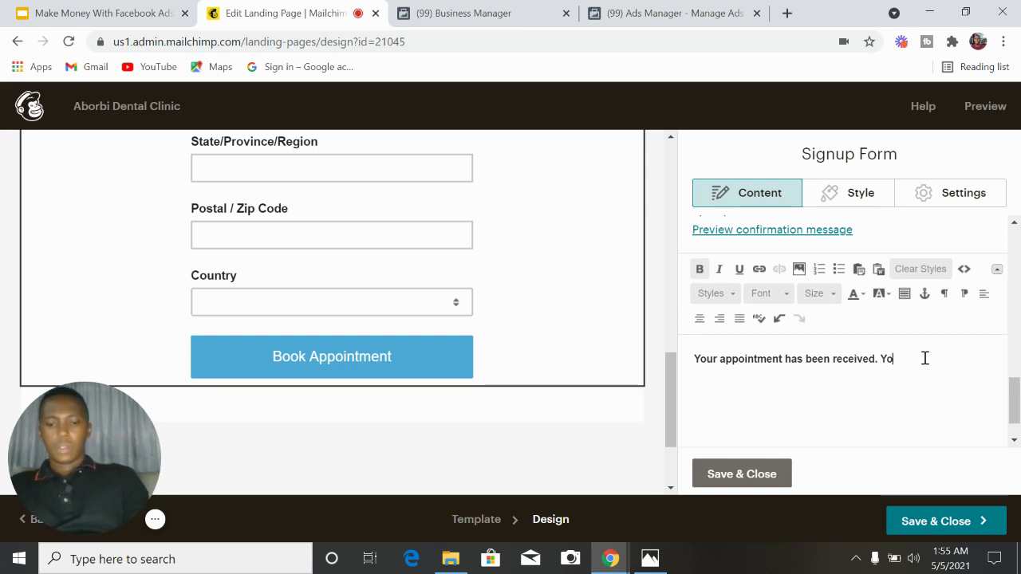
{"action": "type", "text": "u will get a"}
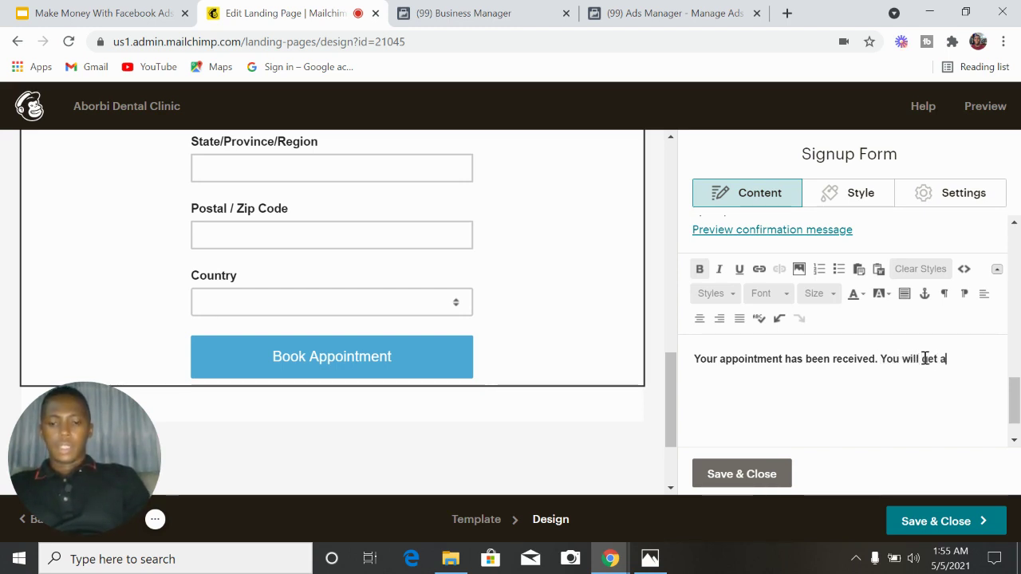
{"action": "type", "text": "n sms"}
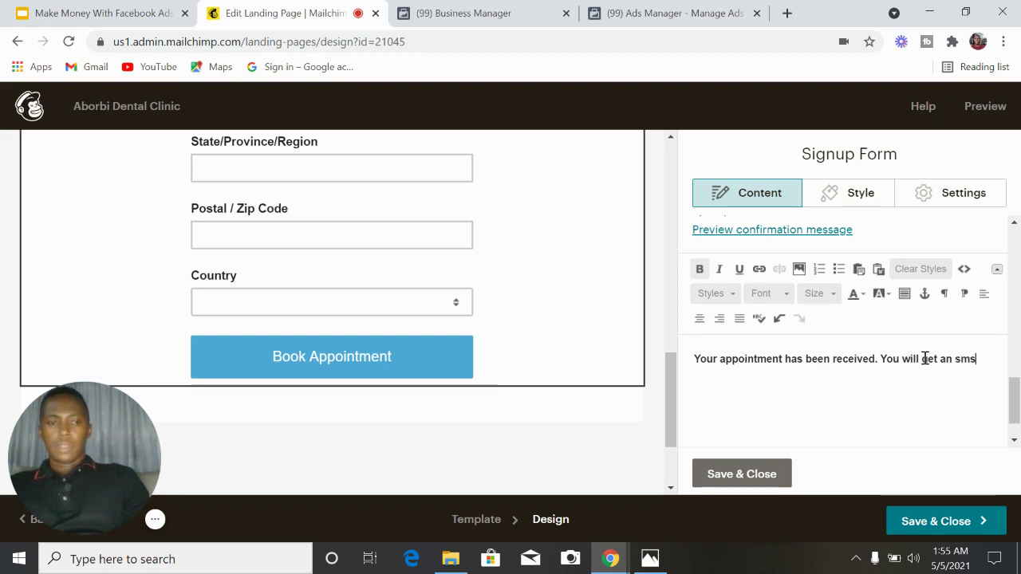
{"action": "type", "text": " and a ma"}
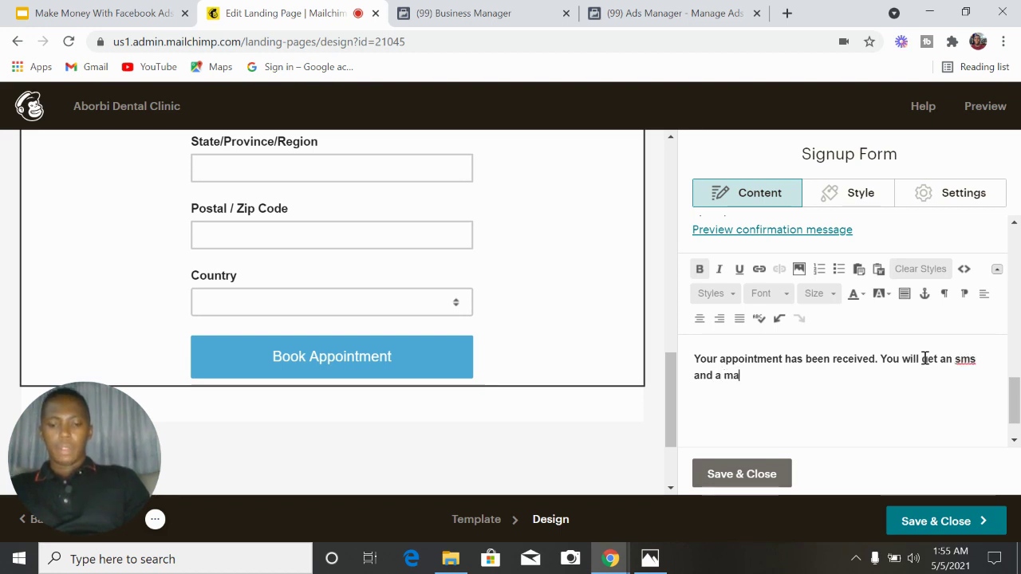
{"action": "type", "text": "il from us "}
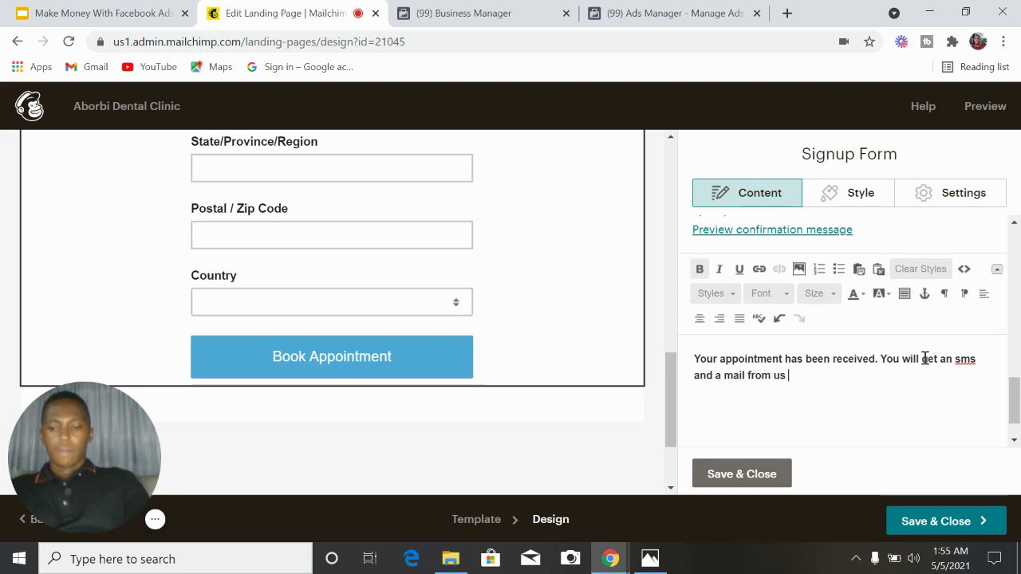
{"action": "type", "text": "dhorlty."}
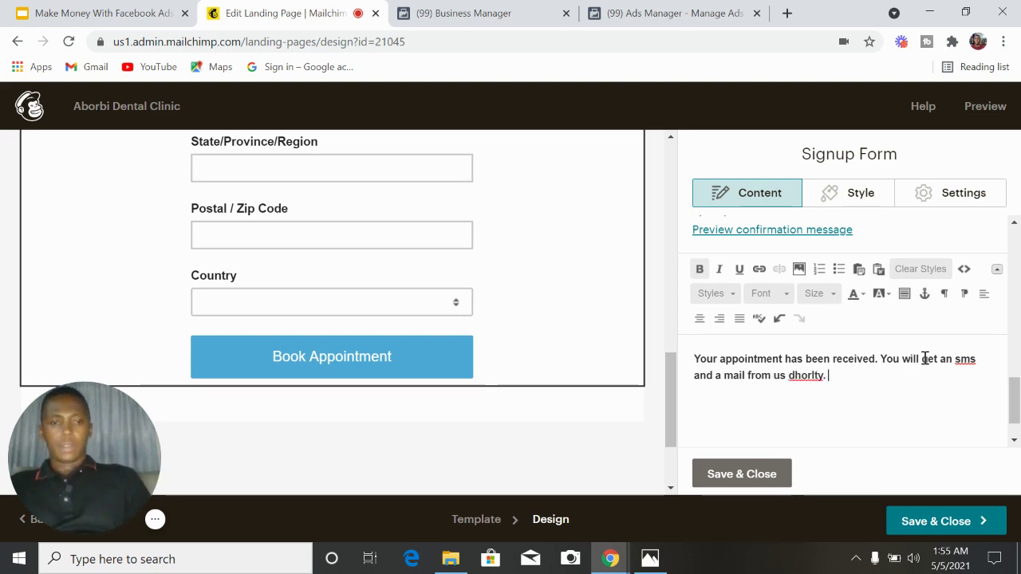
{"action": "key", "text": "BackSpace"}
{"action": "key", "text": "BackSpace"}
{"action": "key", "text": "BackSpace"}
{"action": "key", "text": "BackSpace"}
{"action": "key", "text": "BackSpace"}
{"action": "key", "text": "BackSpace"}
{"action": "key", "text": "BackSpace"}
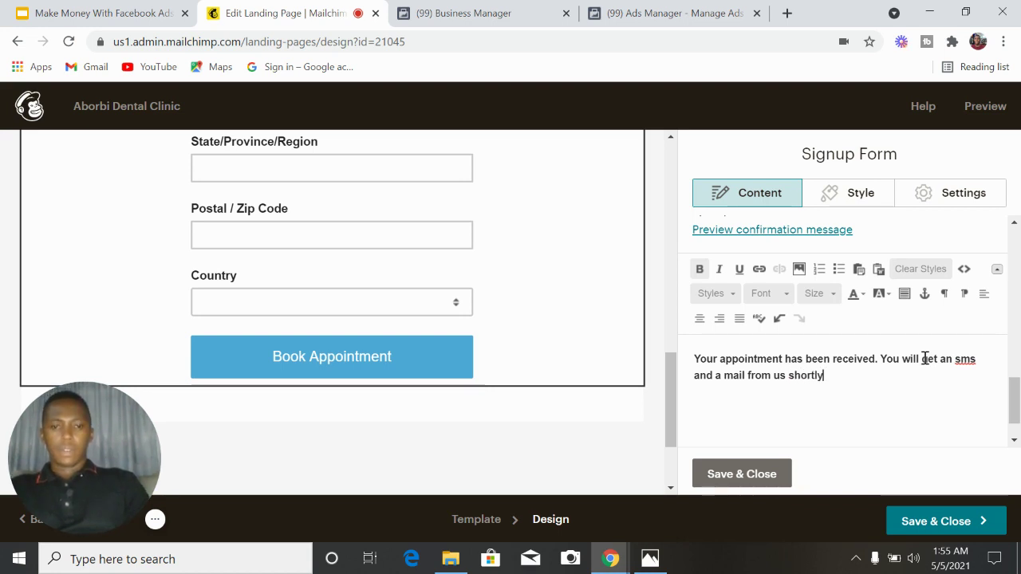
{"action": "type", "text": "ortly. Kindl"}
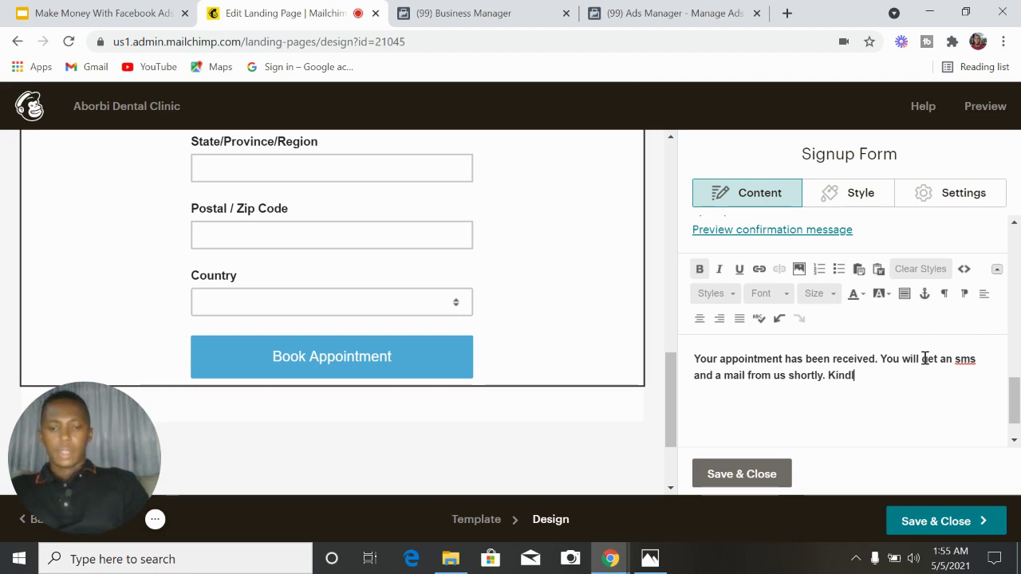
Finish the confirmation message with the sentence "Kindly check your email for your mail."
{"action": "type", "text": "y check"}
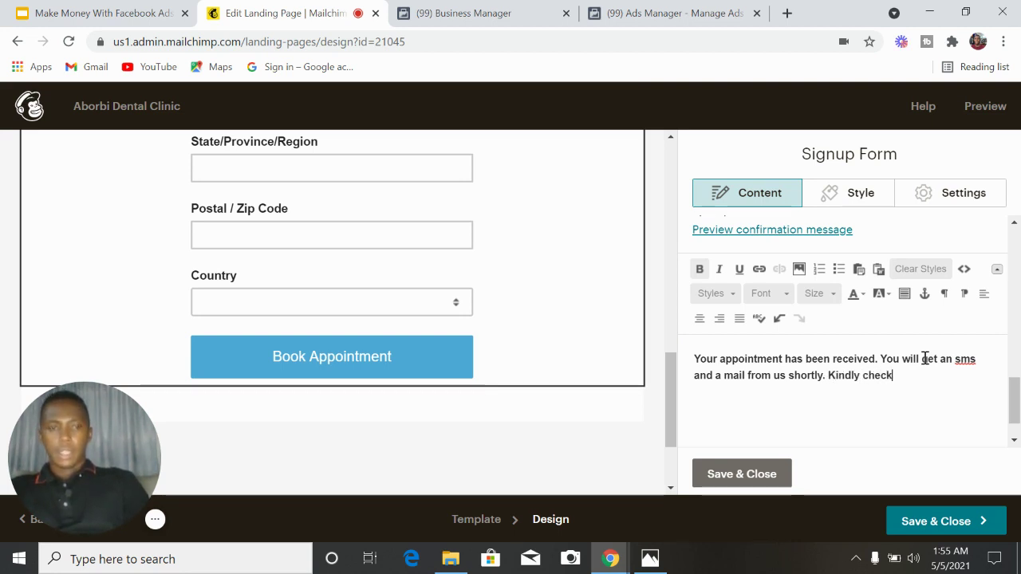
{"action": "type", "text": " your e"}
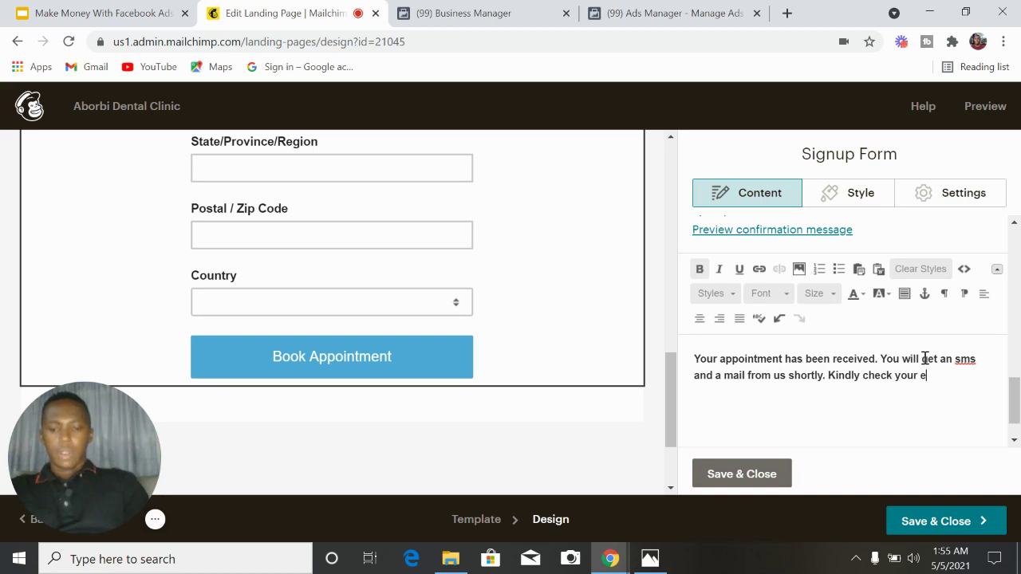
{"action": "type", "text": "mail for"}
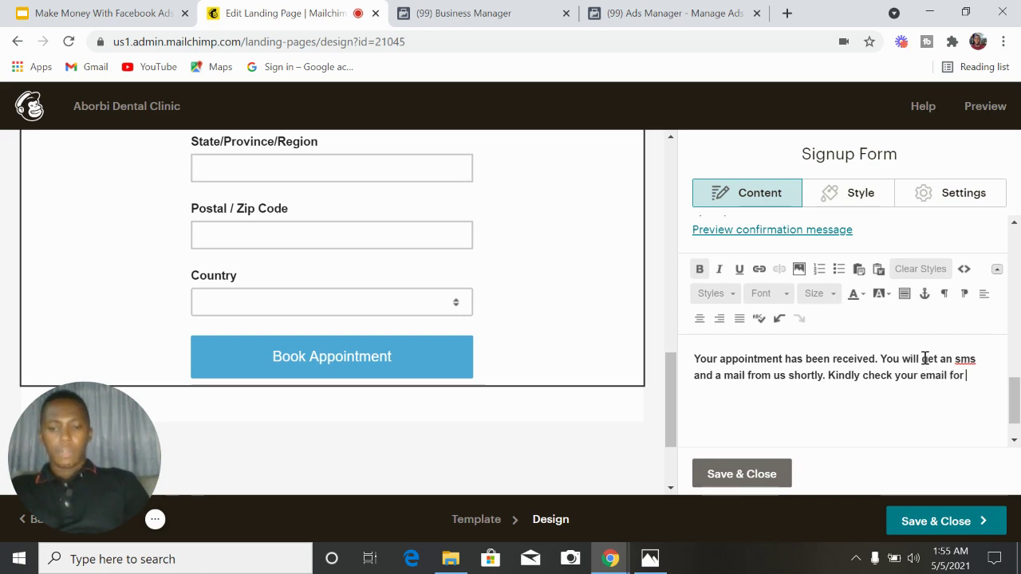
{"action": "type", "text": " your"}
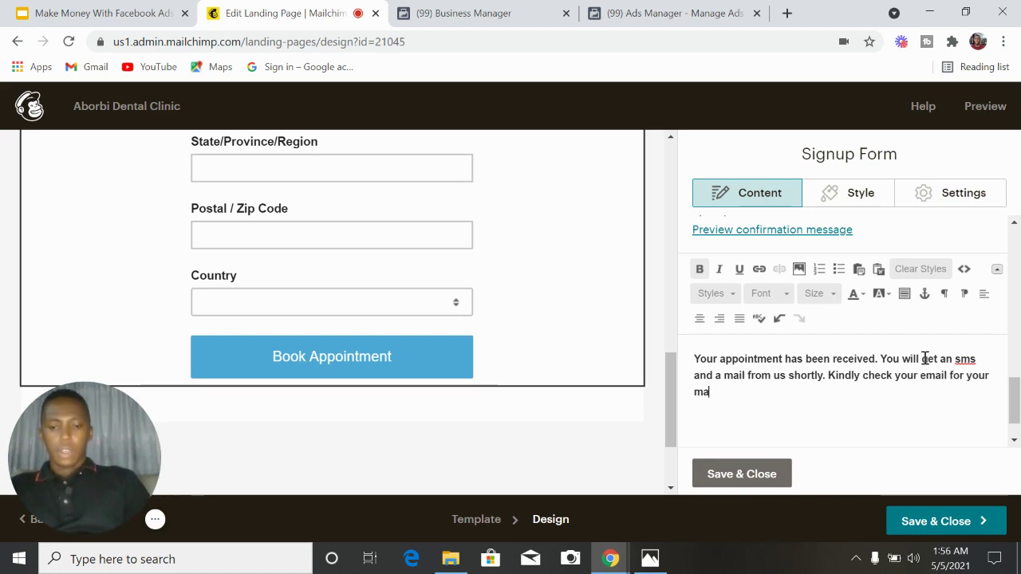
{"action": "type", "text": " mail."}
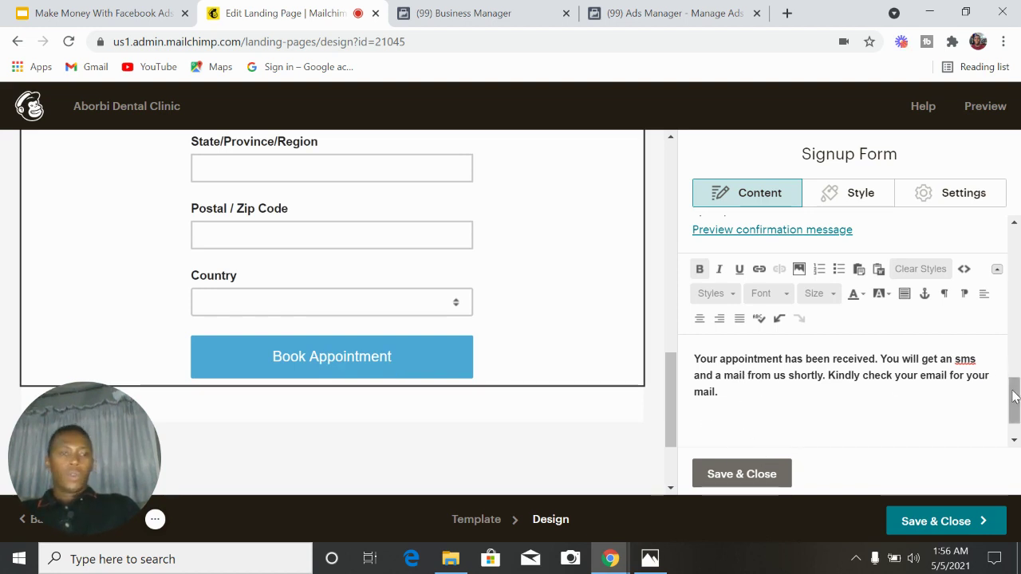
Remove the Address field from the signup form
{"action": "left_click_drag", "start_coordinate": [1014, 410], "coordinate": [1016, 322]}
{"action": "scroll", "coordinate": [797, 415], "scroll_direction": "down", "scroll_amount": 3}
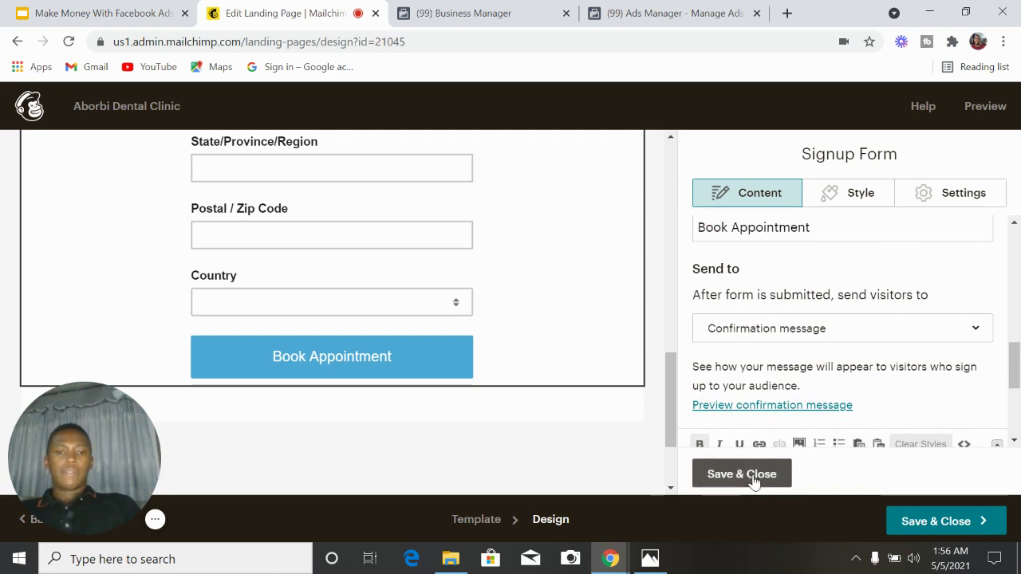
{"action": "left_click_drag", "start_coordinate": [1013, 368], "coordinate": [1015, 281]}
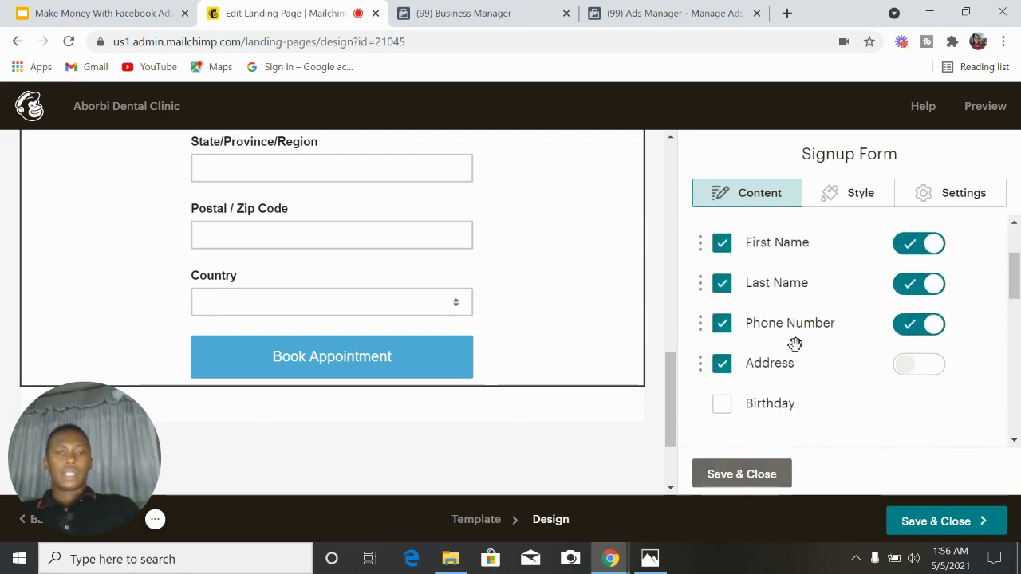
{"action": "left_click", "coordinate": [721, 367]}
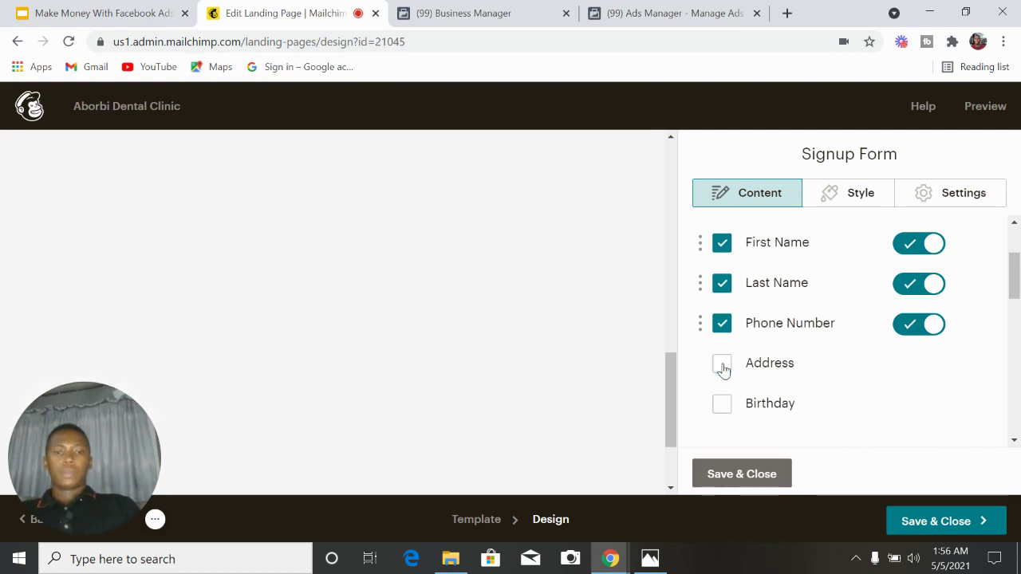
Open the headline text block above the form for editing and delete all of its placeholder text
{"action": "scroll", "coordinate": [850, 359], "scroll_direction": "up", "scroll_amount": 3}
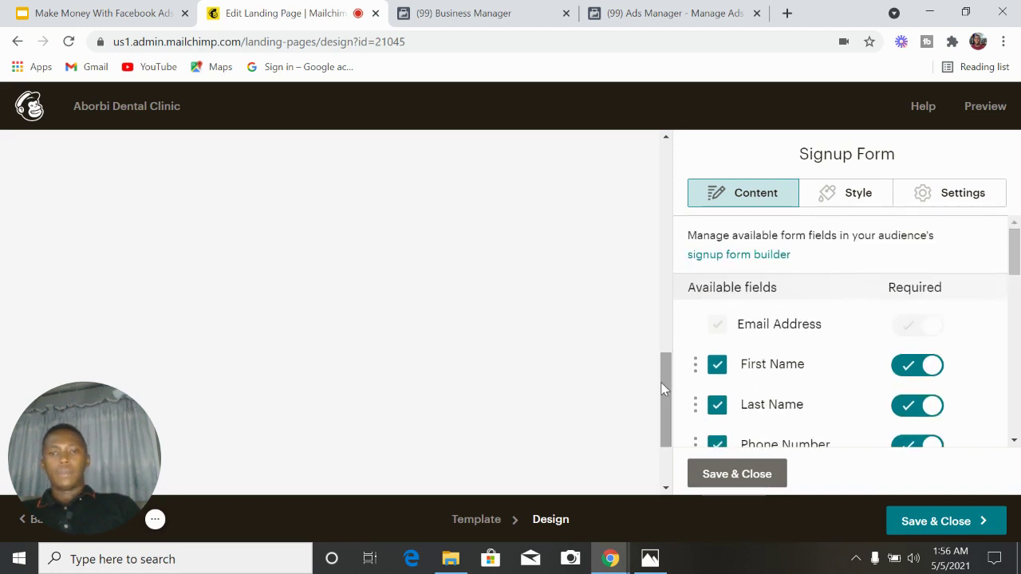
{"action": "left_click_drag", "start_coordinate": [662, 360], "coordinate": [653, 215]}
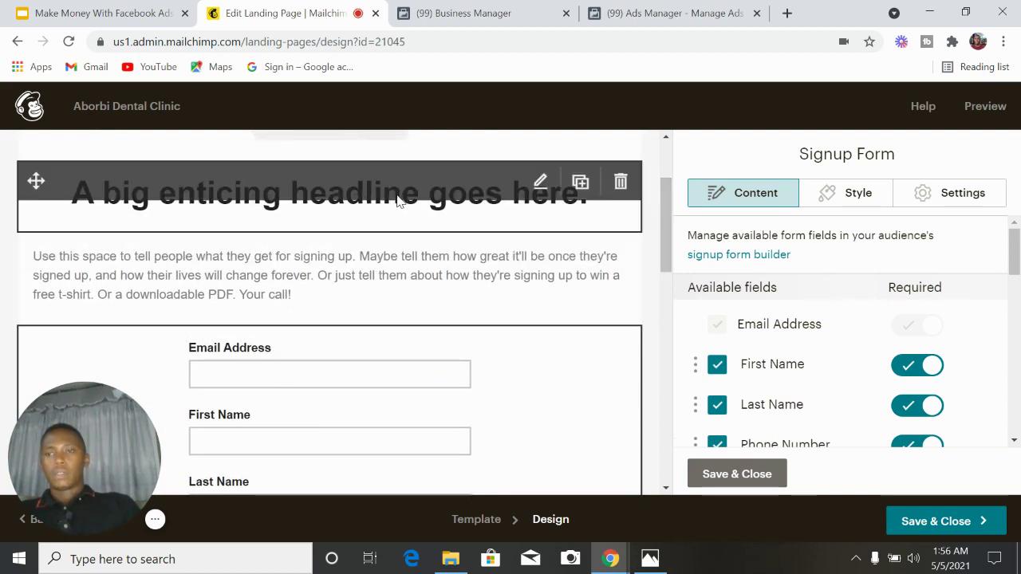
{"action": "left_click", "coordinate": [539, 183]}
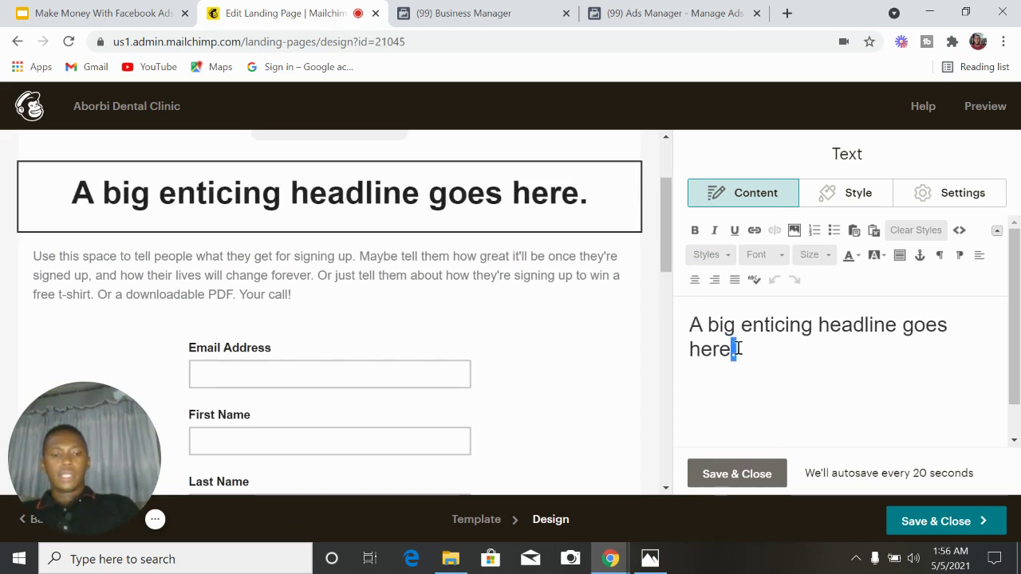
{"action": "key", "text": "BackSpace"}
{"action": "key", "text": "BackSpace"}
{"action": "key", "text": "BackSpace"}
{"action": "key", "text": "BackSpace"}
{"action": "key", "text": "BackSpace"}
{"action": "key", "text": "BackSpace"}
{"action": "key", "text": "BackSpace"}
{"action": "key", "text": "BackSpace"}
{"action": "key", "text": "BackSpace"}
{"action": "key", "text": "BackSpace"}
{"action": "key", "text": "BackSpace"}
{"action": "key", "text": "ctrl+a"}
{"action": "key", "text": "BackSpace"}
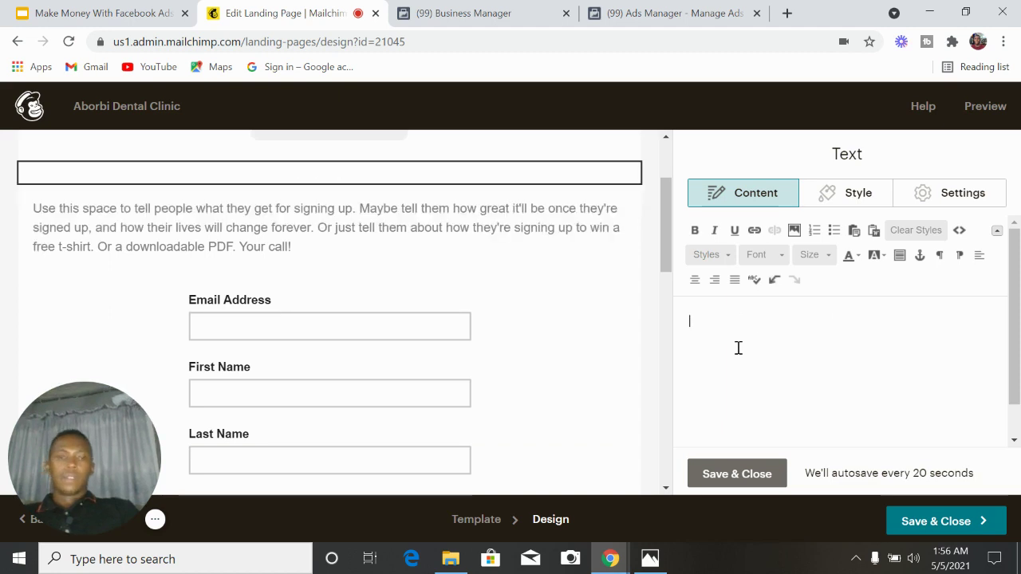
{"action": "type", "text": "Book "}
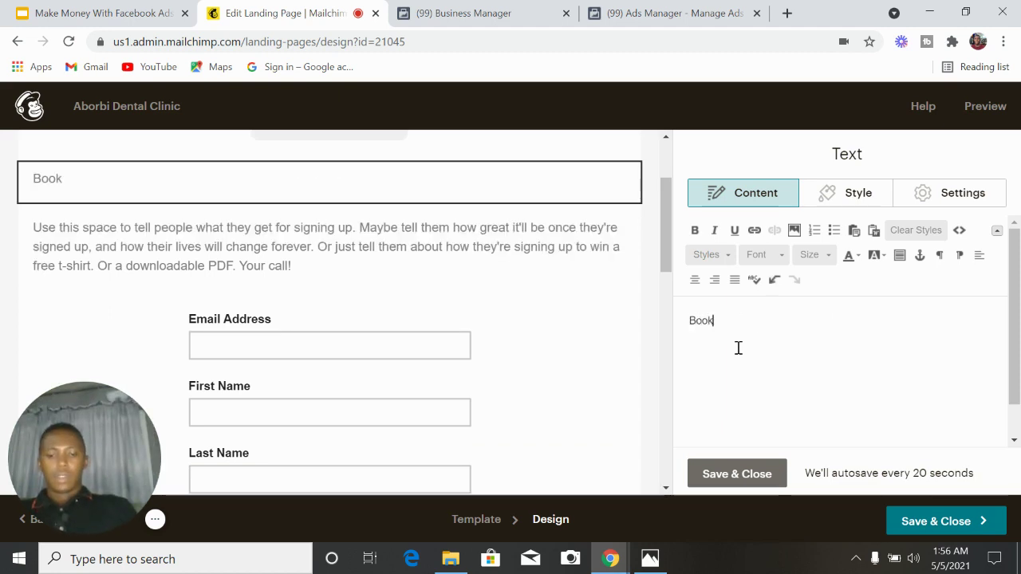
{"action": "type", "text": "An A"}
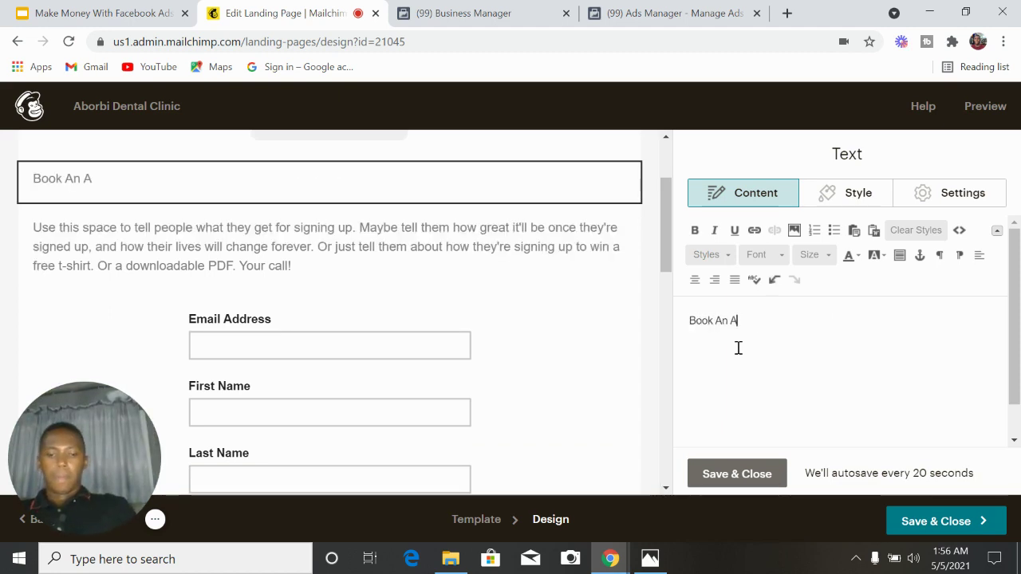
{"action": "type", "text": "ppointme"}
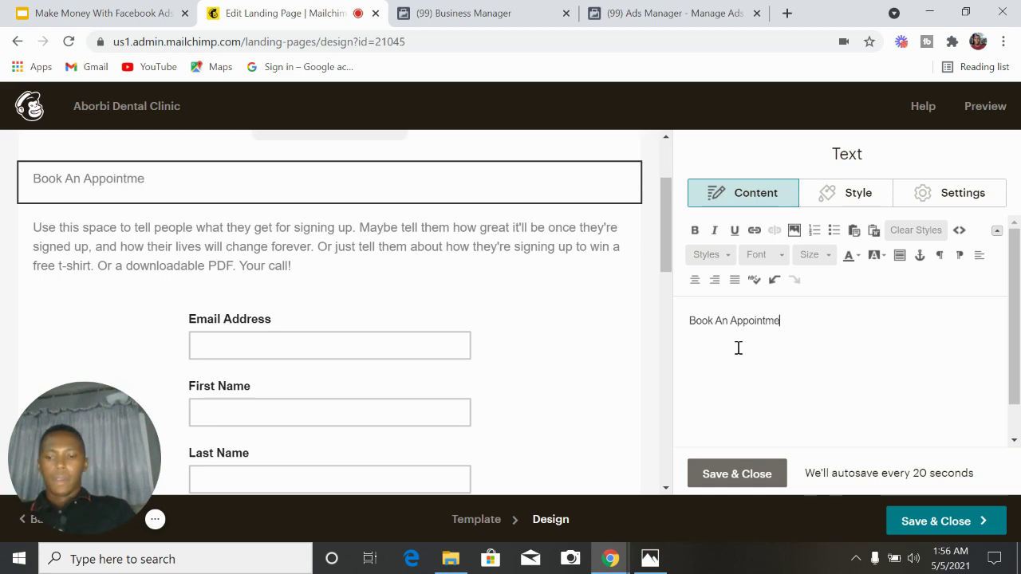
{"action": "type", "text": "nt T"}
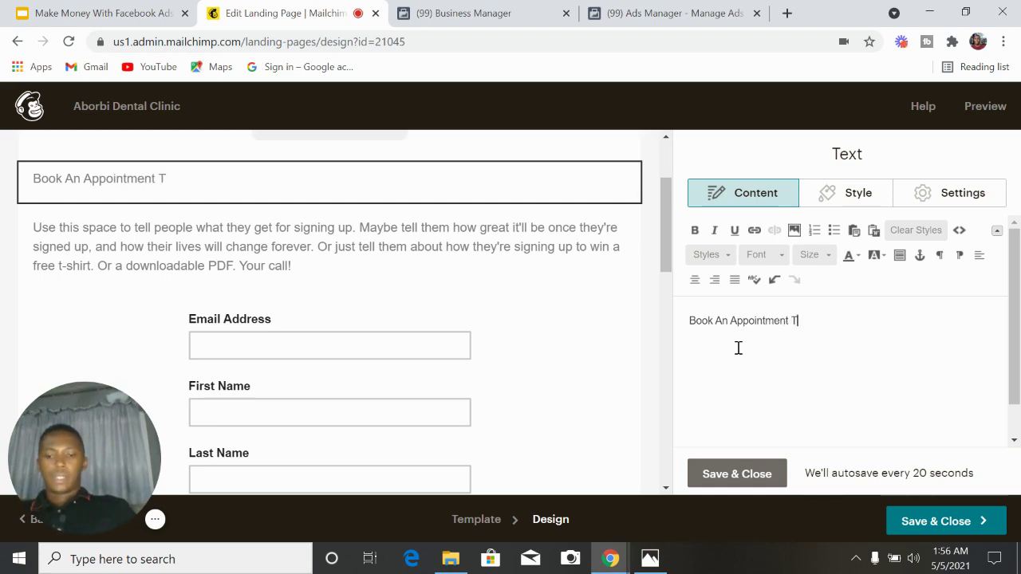
{"action": "type", "text": "o En"}
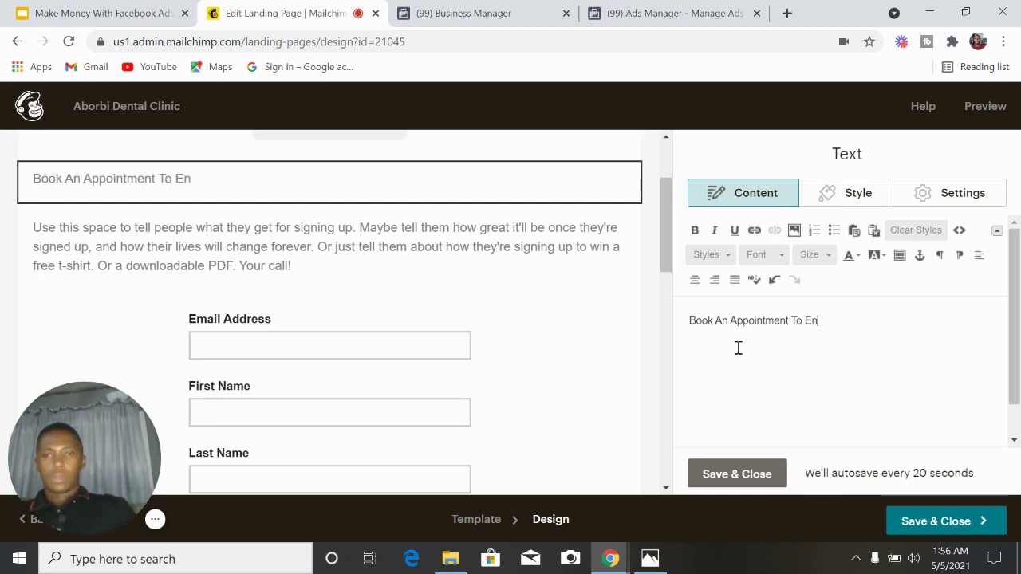
{"action": "key", "text": "BackSpace"}
{"action": "key", "text": "BackSpace"}
{"action": "key", "text": "BackSpace"}
{"action": "key", "text": "BackSpace"}
{"action": "key", "text": "BackSpace"}
{"action": "key", "text": "BackSpace"}
{"action": "key", "text": "BackSpace"}
{"action": "key", "text": "BackSpace"}
{"action": "key", "text": "BackSpace"}
{"action": "key", "text": "BackSpace"}
{"action": "key", "text": "BackSpace"}
{"action": "key", "text": "BackSpace"}
{"action": "key", "text": "BackSpace"}
{"action": "key", "text": "BackSpace"}
{"action": "key", "text": "BackSpace"}
{"action": "key", "text": "BackSpace"}
{"action": "key", "text": "BackSpace"}
{"action": "key", "text": "BackSpace"}
{"action": "key", "text": "BackSpace"}
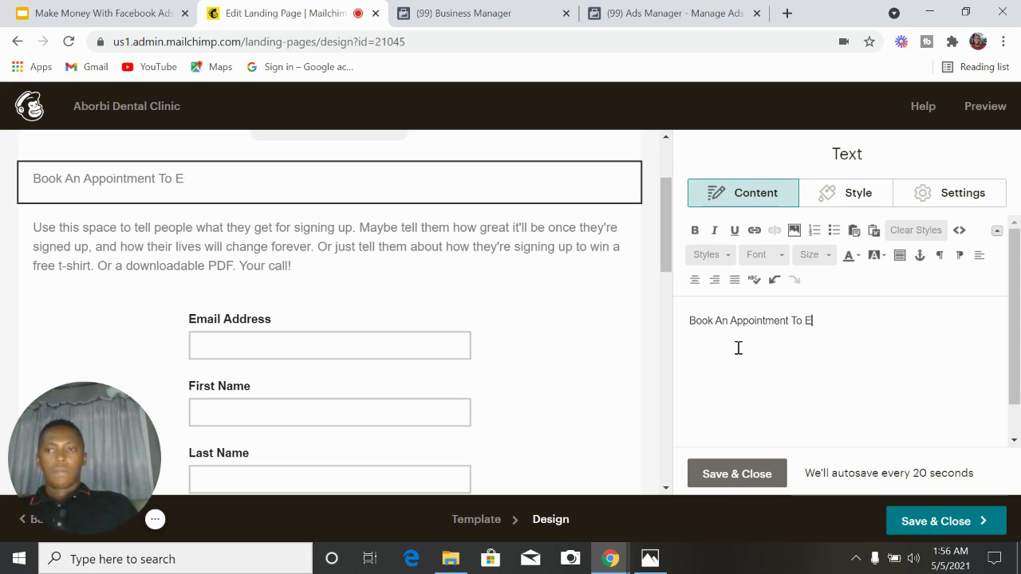
{"action": "key", "text": "BackSpace"}
{"action": "key", "text": "BackSpace"}
{"action": "key", "text": "BackSpace"}
{"action": "key", "text": "BackSpace"}
{"action": "key", "text": "BackSpace"}
{"action": "key", "text": "BackSpace"}
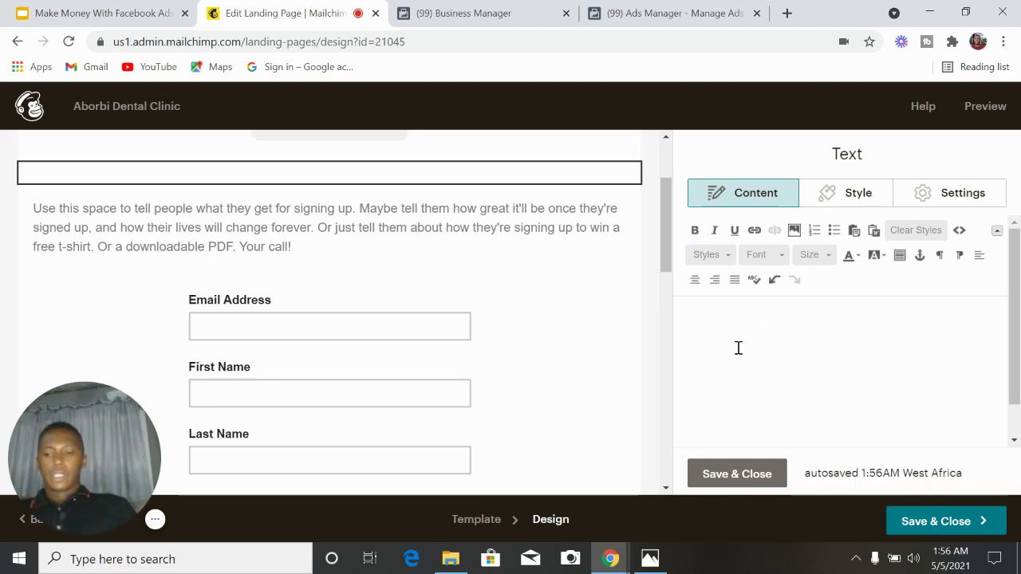
Write "End That Tooth Ache Today" as the headline text in the emptied text block above the form
{"action": "type", "text": "End"}
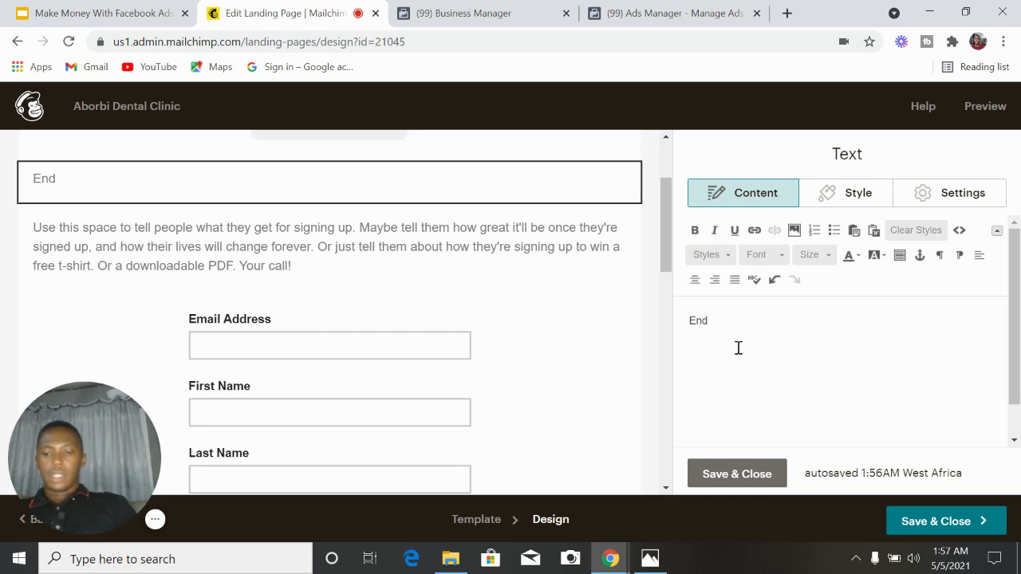
{"action": "type", "text": " That T"}
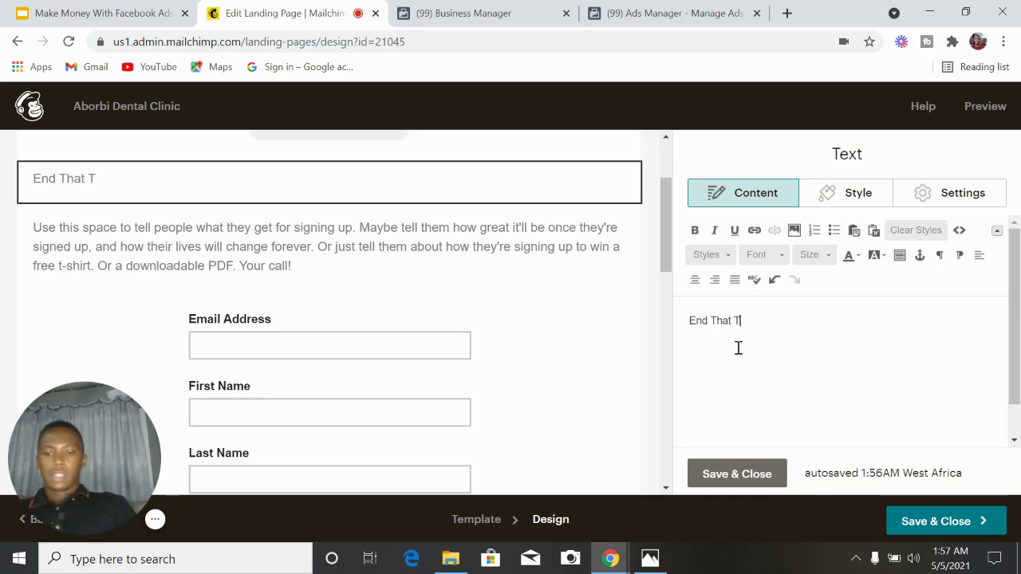
{"action": "type", "text": "ooth "}
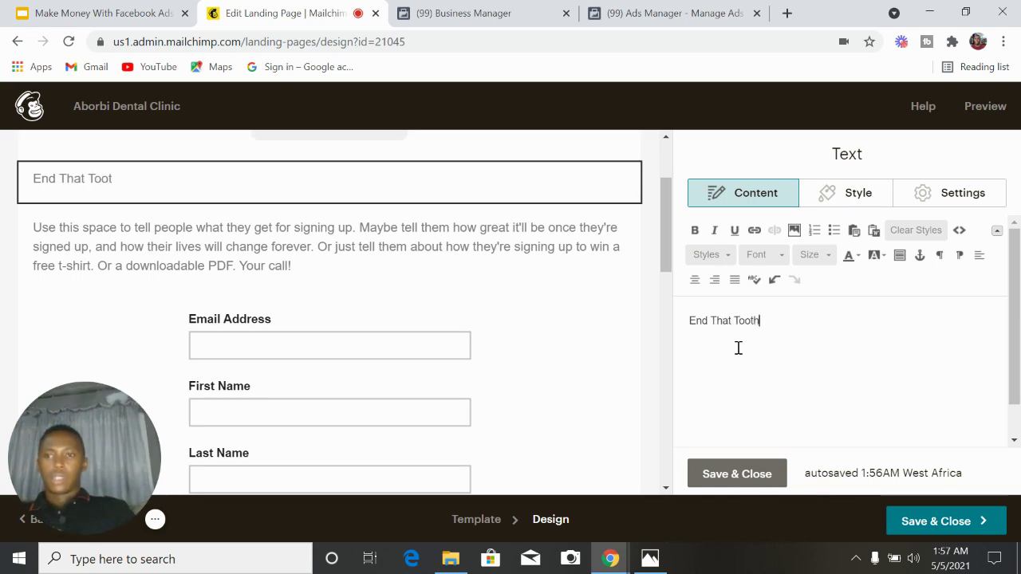
{"action": "type", "text": "ASche"}
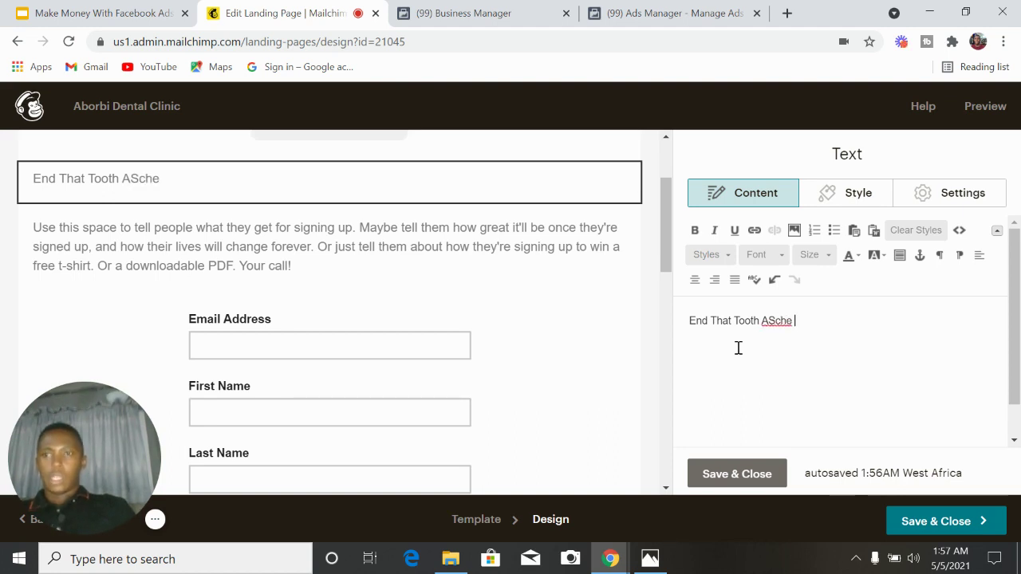
{"action": "key", "text": "BackSpace"}
{"action": "key", "text": "BackSpace"}
{"action": "key", "text": "BackSpace"}
{"action": "key", "text": "BackSpace"}
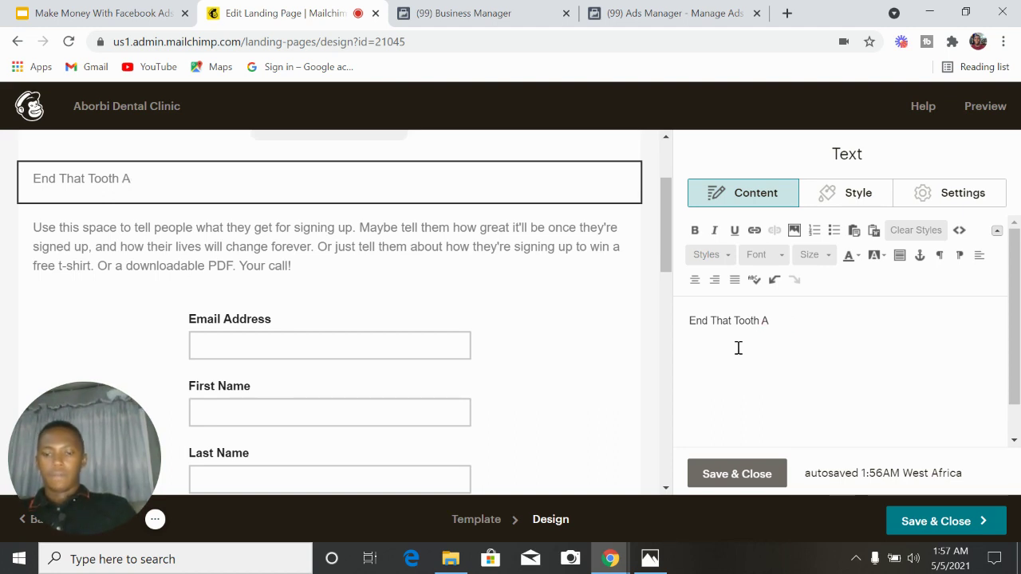
{"action": "type", "text": "che "}
{"action": "type", "text": "To"}
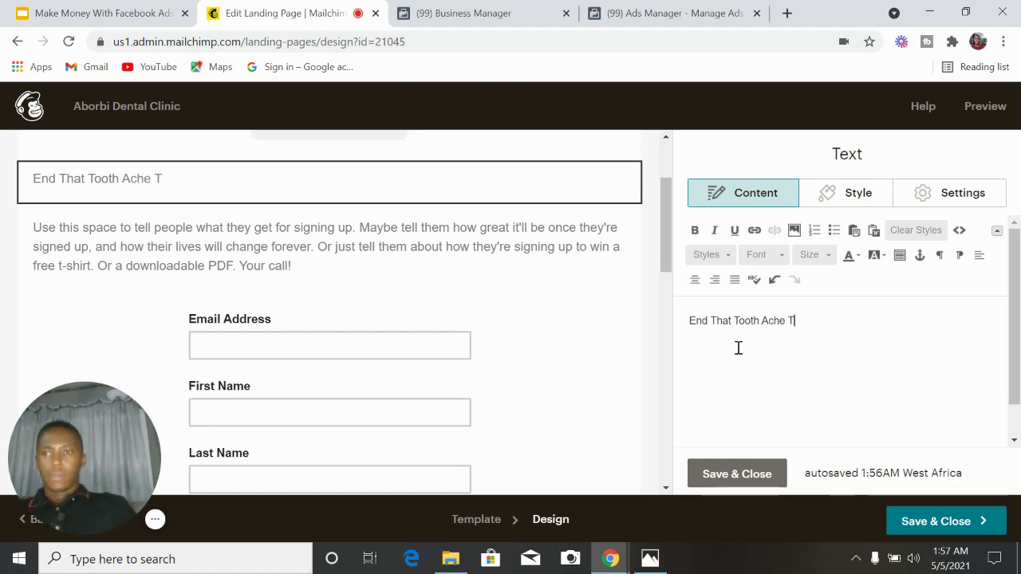
{"action": "type", "text": "day"}
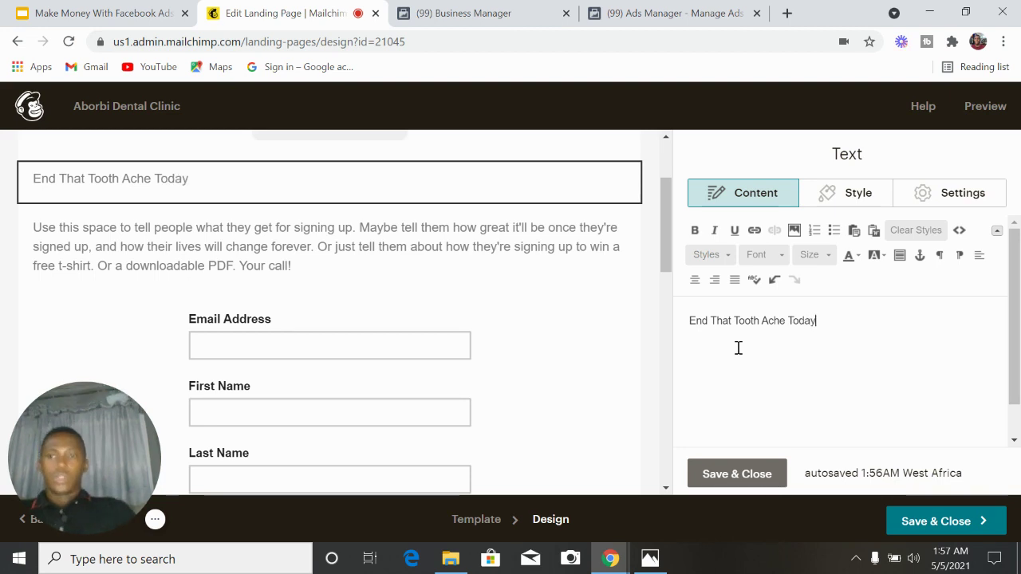
Replace the placeholder text in the block below the headline with "Fill the form below to book an appointment with us and"
{"action": "mouse_move", "coordinate": [401, 292]}
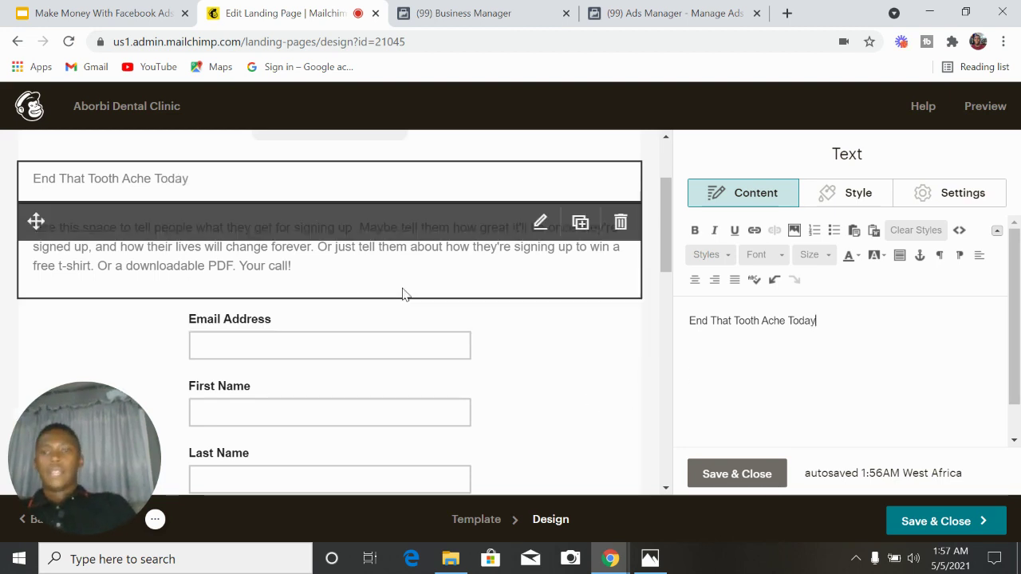
{"action": "left_click", "coordinate": [540, 222]}
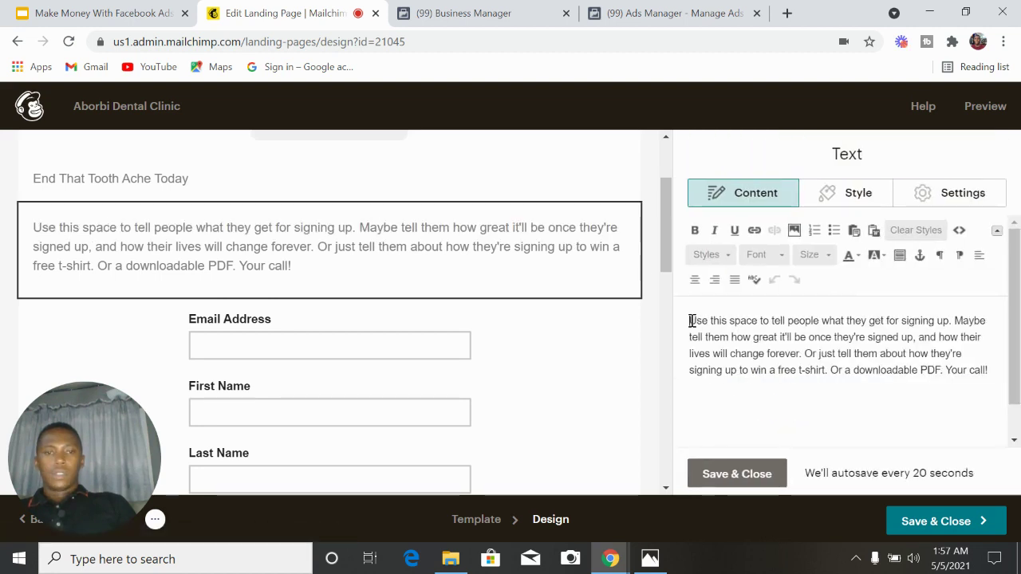
{"action": "left_click_drag", "start_coordinate": [691, 320], "coordinate": [1001, 370]}
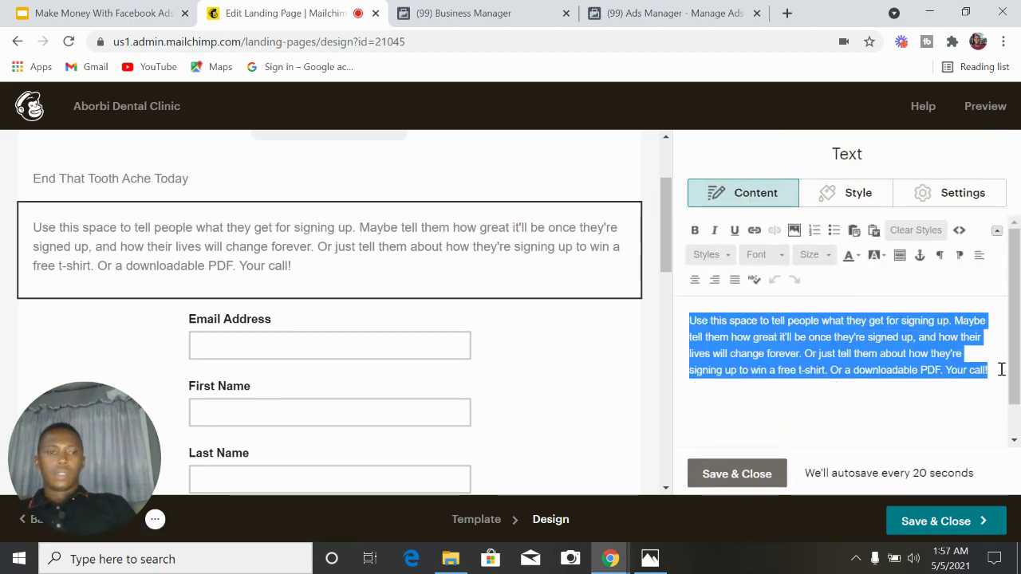
{"action": "type", "text": "Fill "}
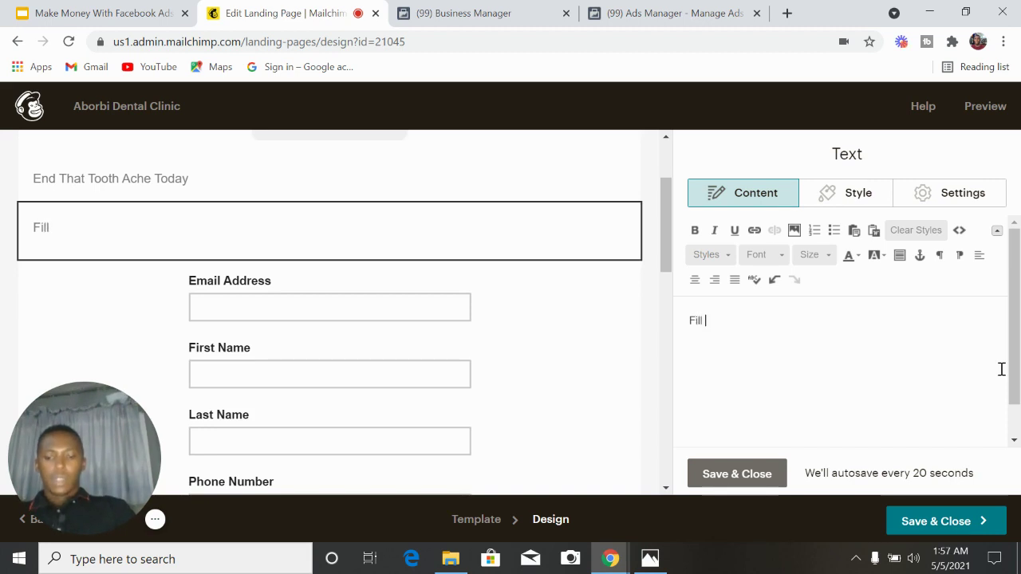
{"action": "type", "text": "the form b"}
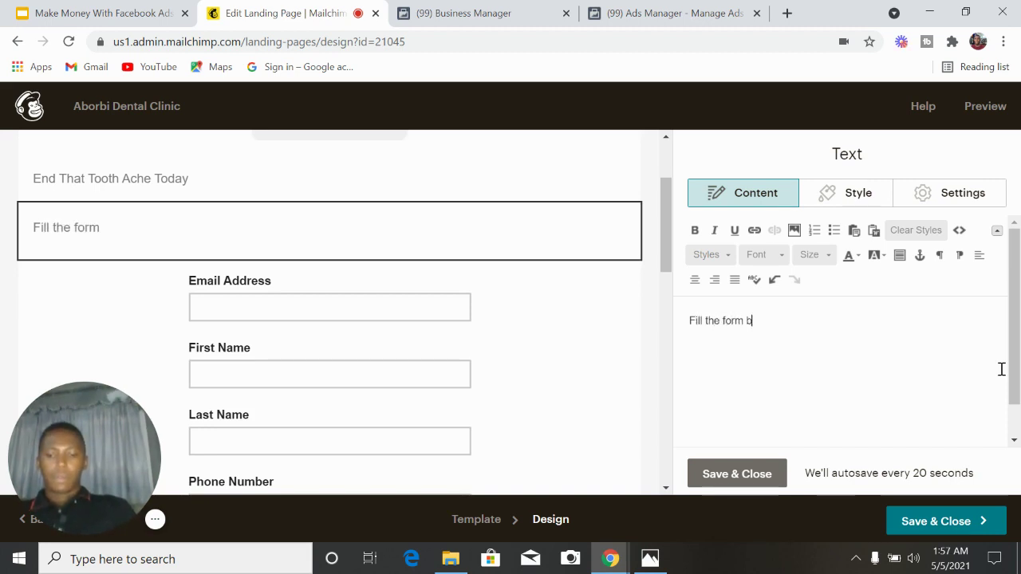
{"action": "type", "text": "elow to "}
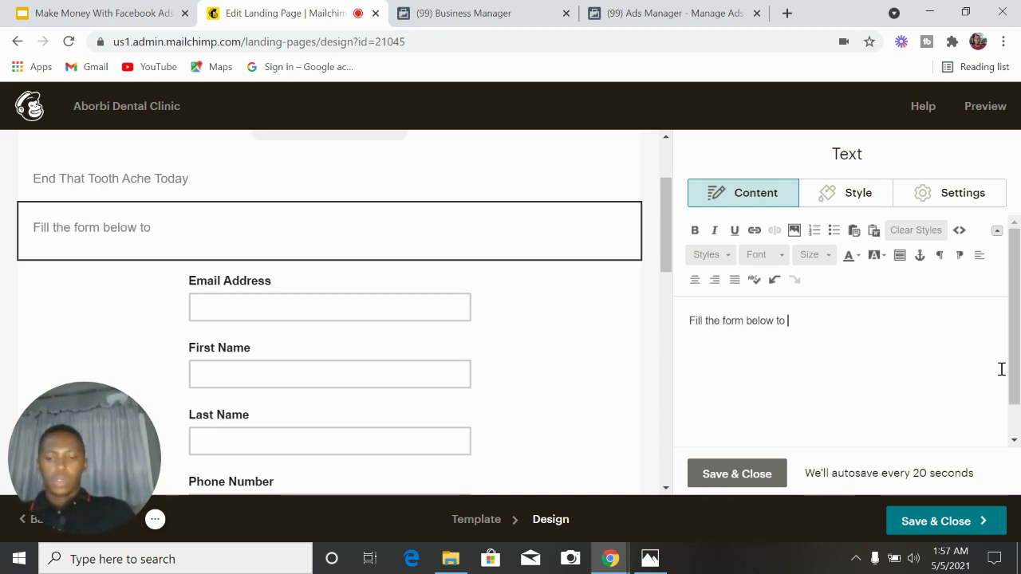
{"action": "type", "text": "book an ap"}
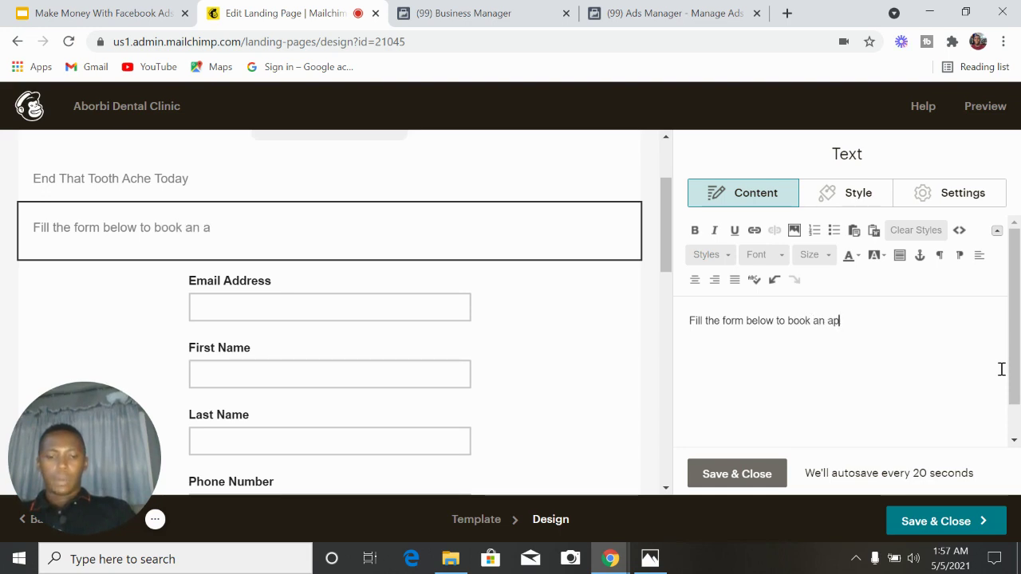
{"action": "type", "text": "po"}
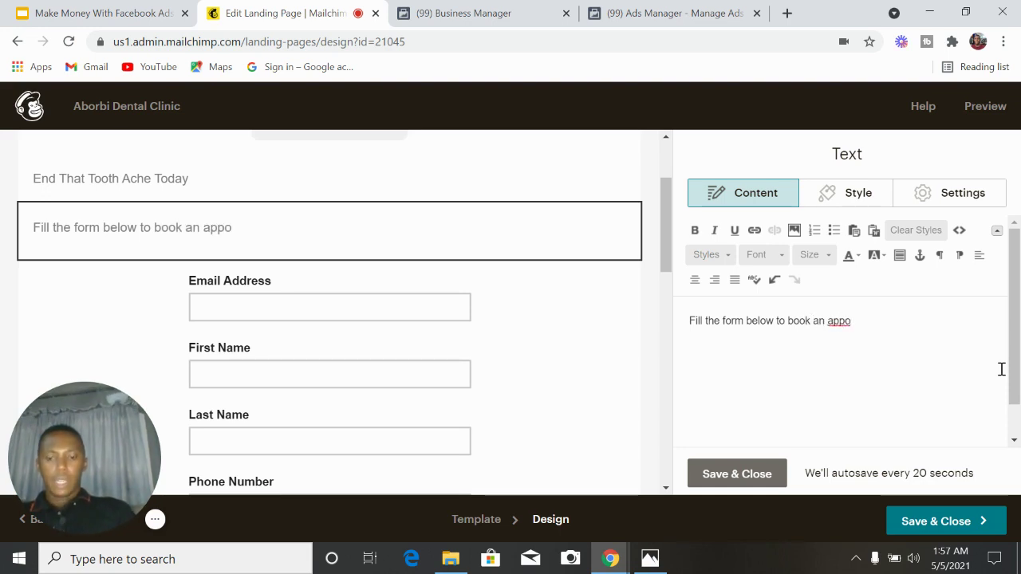
{"action": "type", "text": "intment w"}
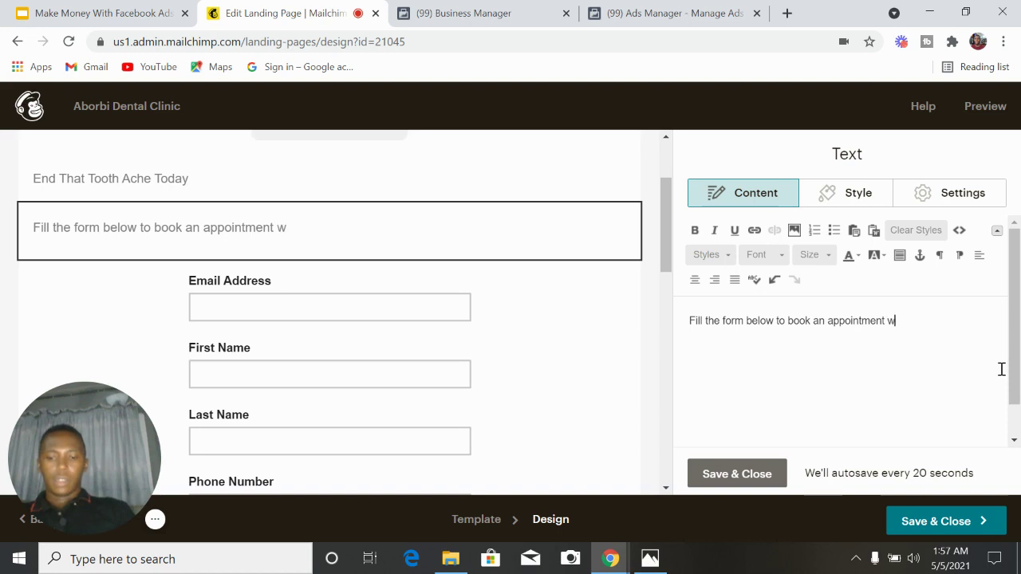
{"action": "type", "text": "ith us"}
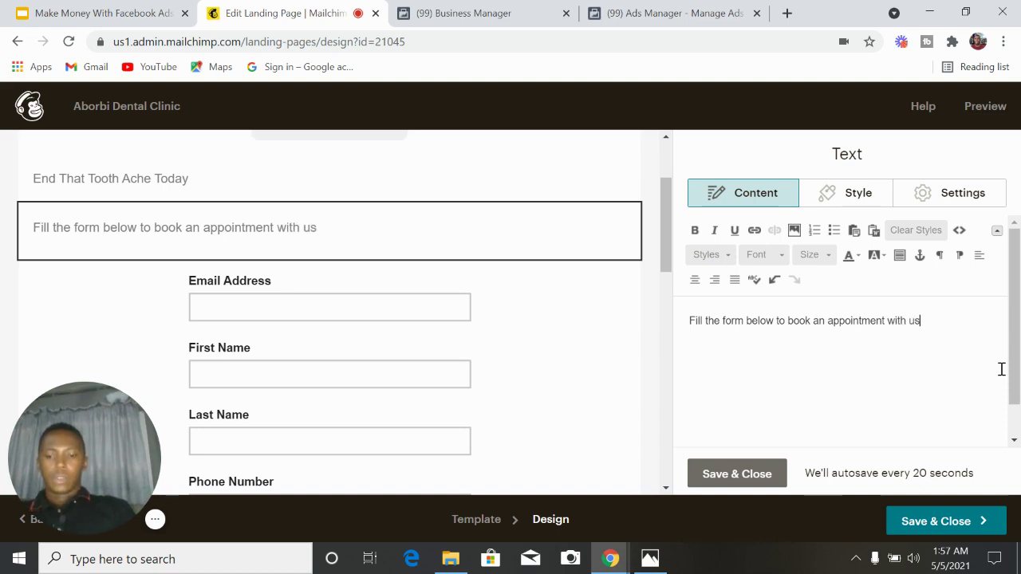
{"action": "type", "text": " and"}
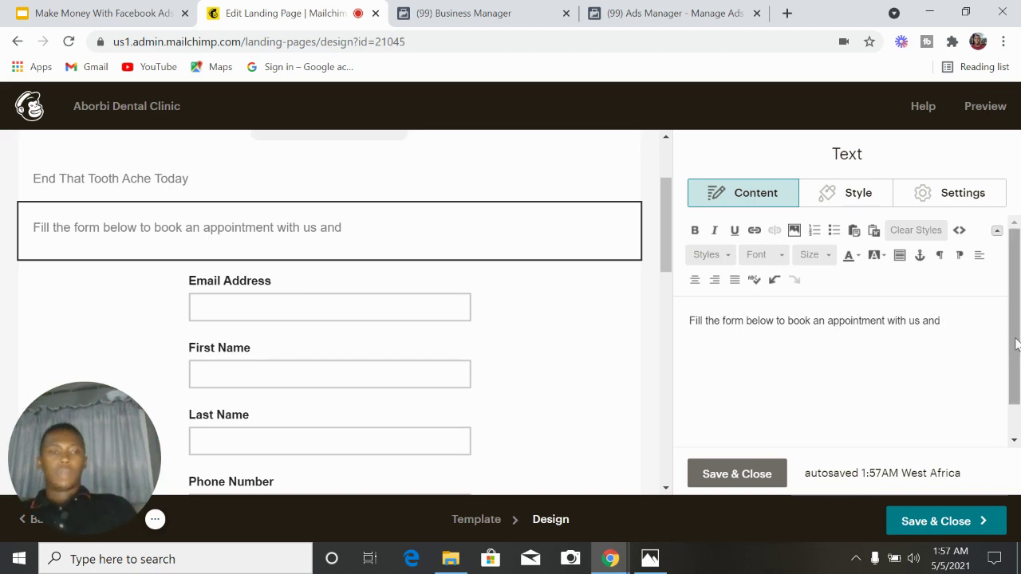
{"action": "left_click_drag", "start_coordinate": [1018, 343], "coordinate": [1020, 381]}
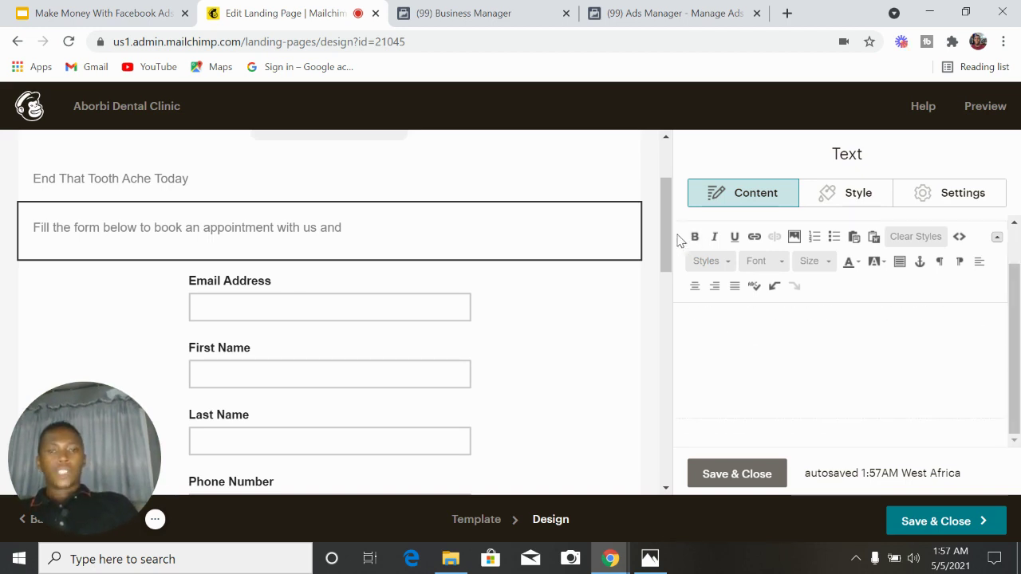
{"action": "mouse_move", "coordinate": [666, 246]}
{"action": "left_mouse_down"}
{"action": "mouse_move", "coordinate": [662, 302]}
{"action": "mouse_move", "coordinate": [663, 232]}
{"action": "left_mouse_up"}
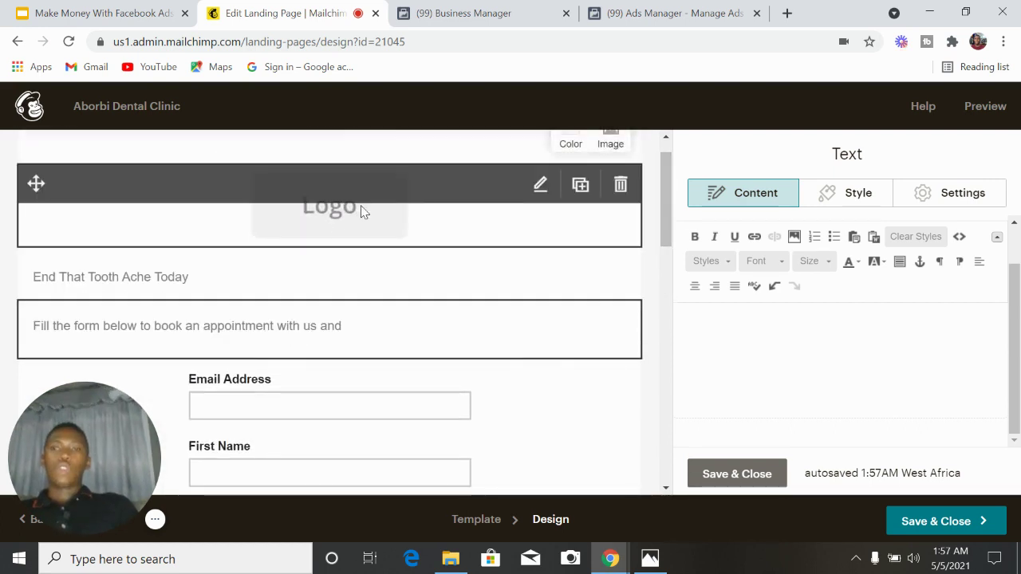
{"action": "left_click_drag", "start_coordinate": [663, 225], "coordinate": [662, 199]}
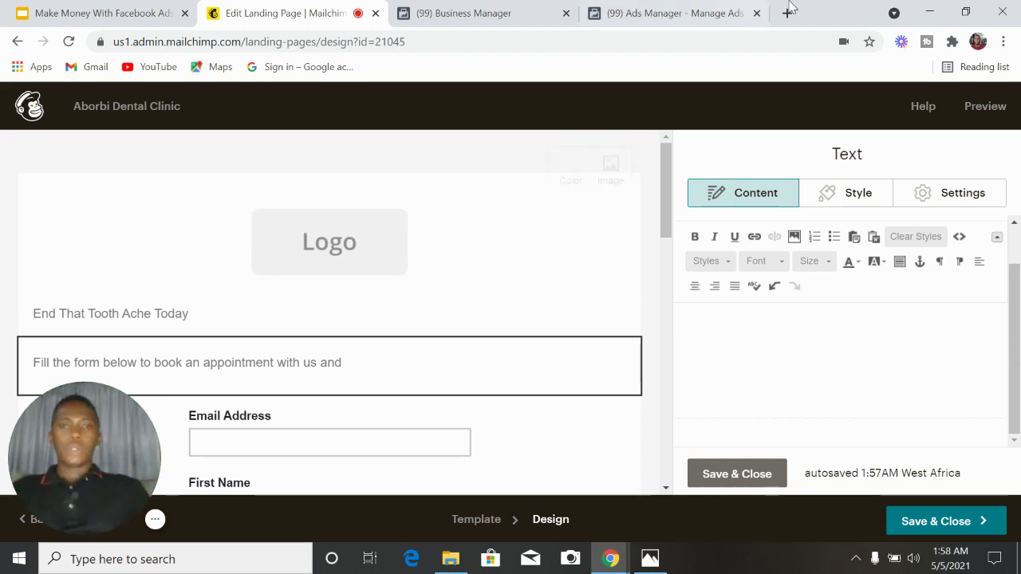
Switch to Facebook Ads Manager and start a new ad campaign with the Traffic objective
{"action": "left_click", "coordinate": [698, 14]}
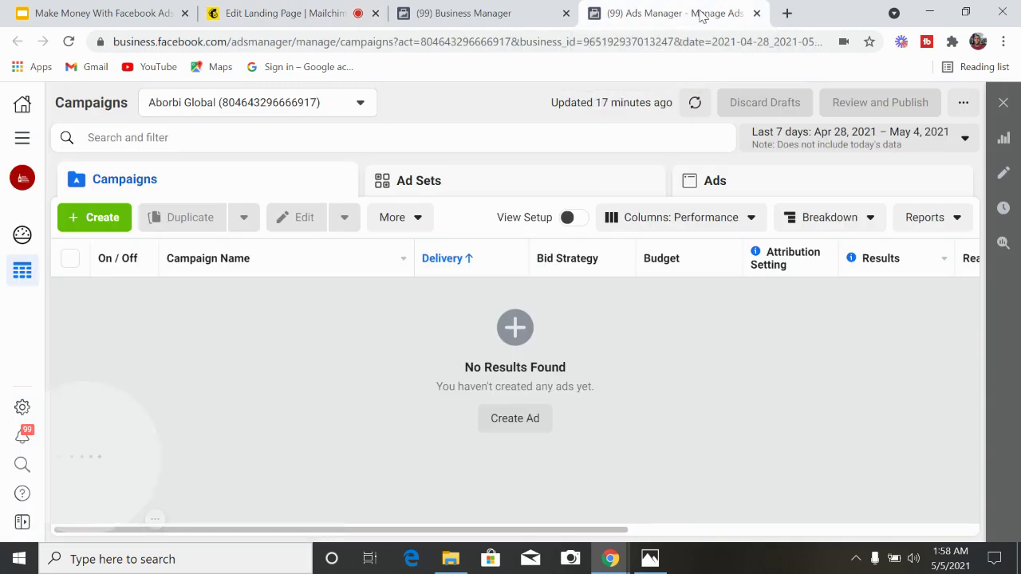
{"action": "left_click", "coordinate": [522, 420]}
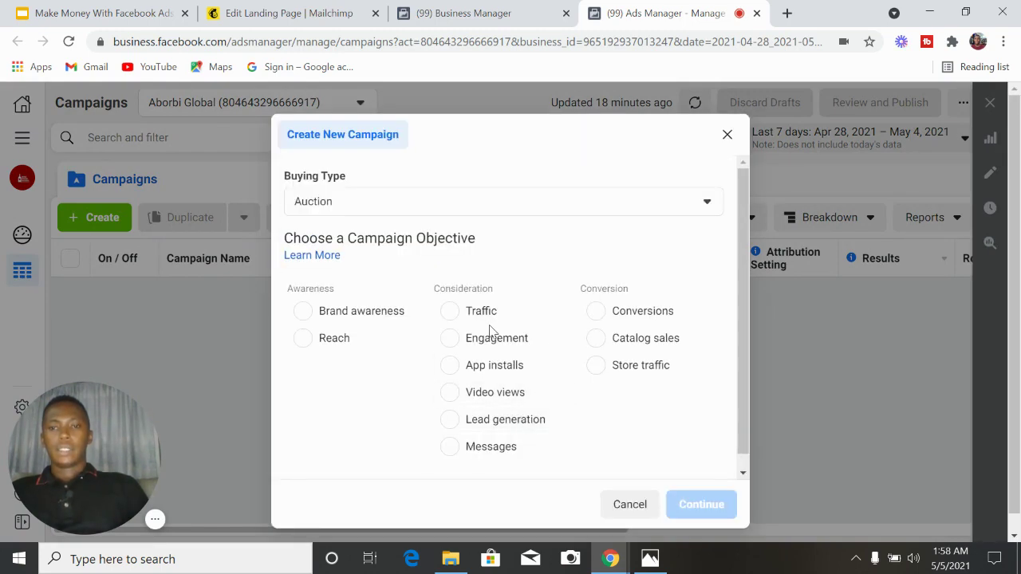
{"action": "left_click", "coordinate": [449, 313]}
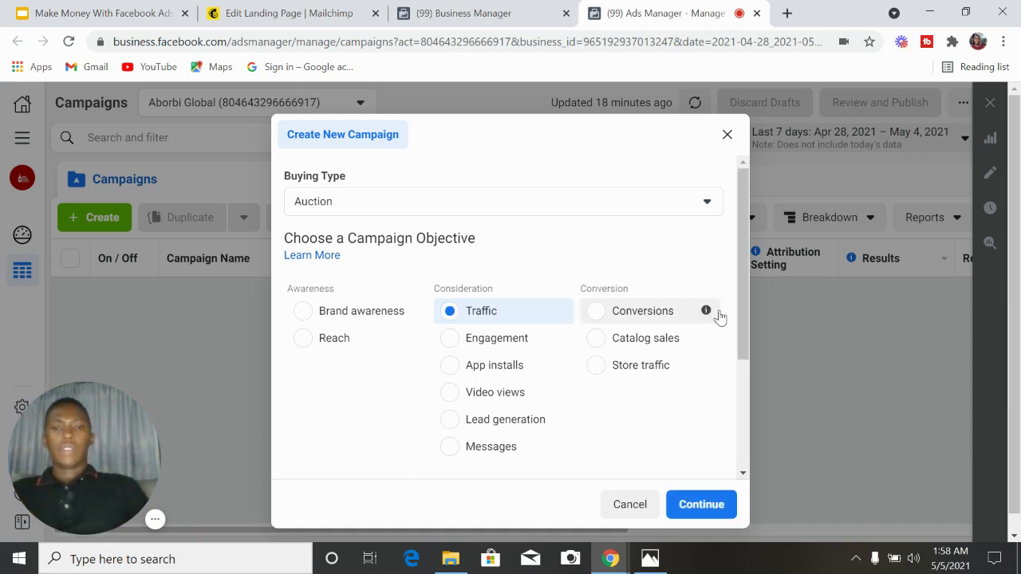
Expand the optional naming section of the new campaign and name the campaign "Aborbi Dentals"
{"action": "left_click_drag", "start_coordinate": [740, 292], "coordinate": [739, 398]}
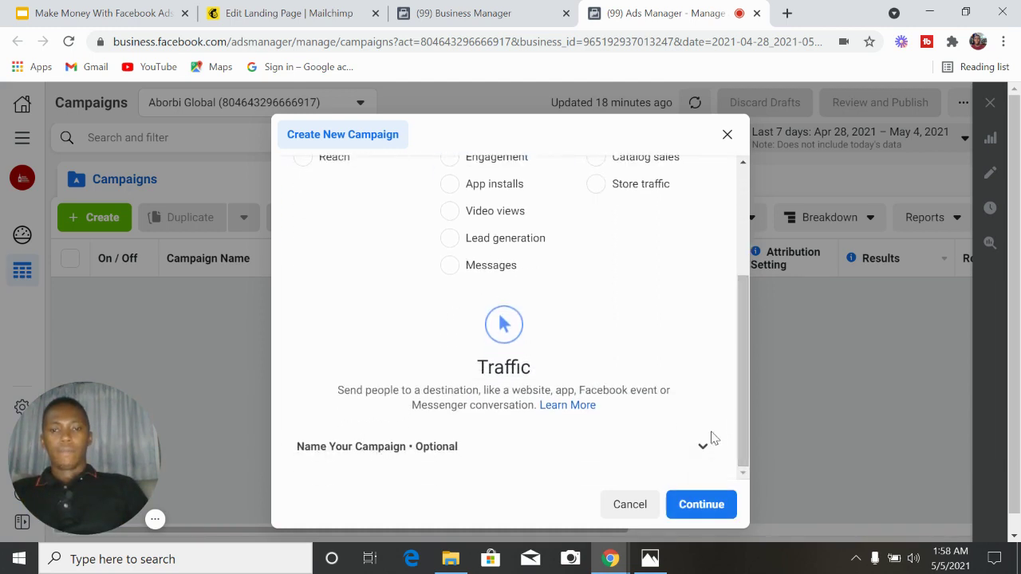
{"action": "left_click", "coordinate": [703, 451]}
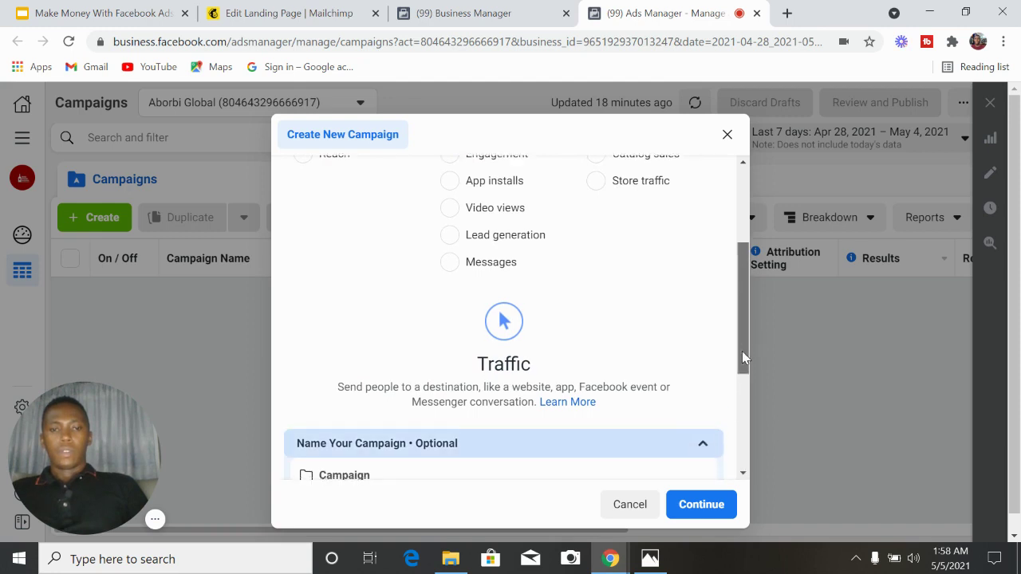
{"action": "left_click_drag", "start_coordinate": [742, 351], "coordinate": [740, 420]}
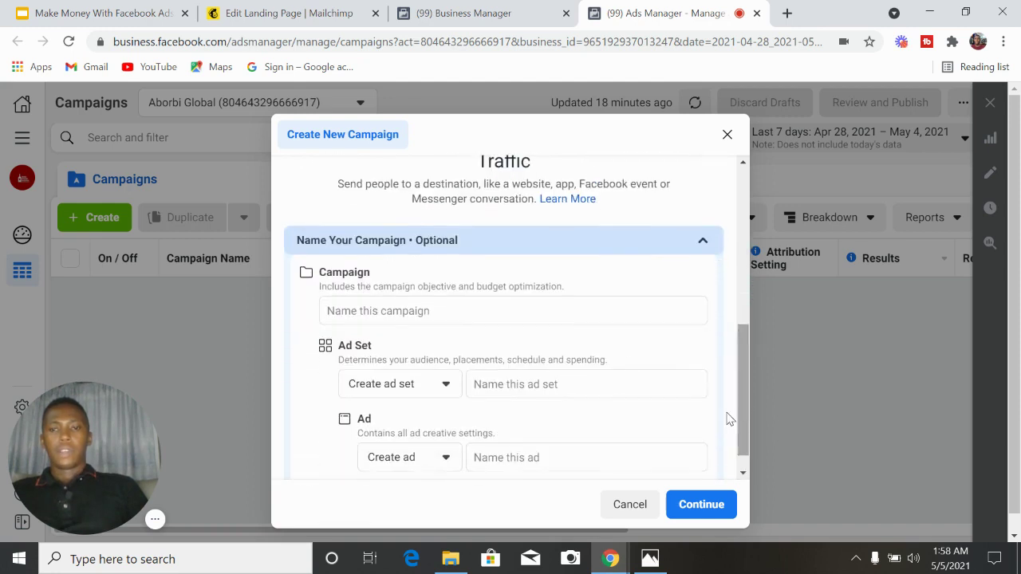
{"action": "left_click", "coordinate": [515, 311]}
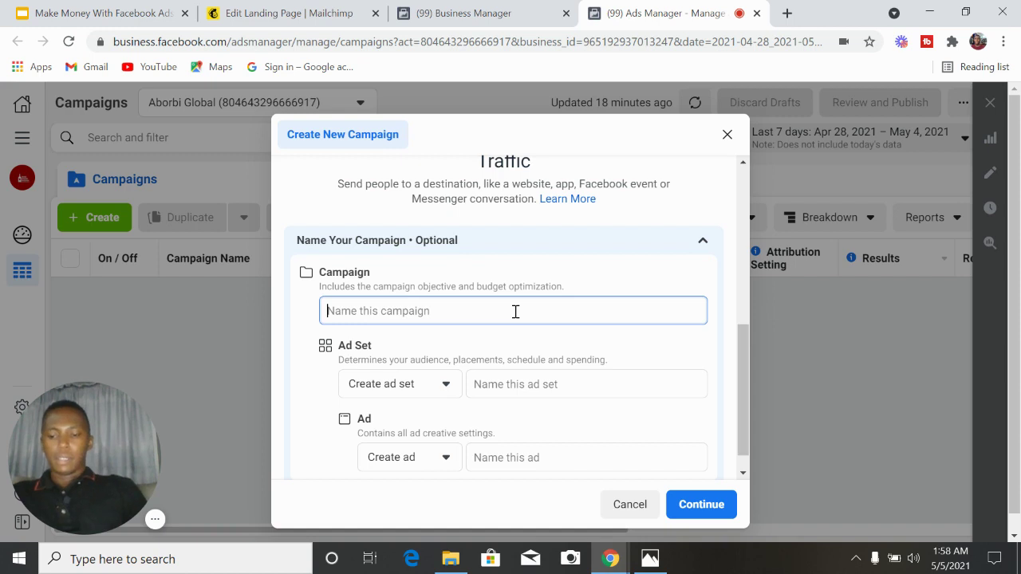
{"action": "type", "text": "Aborb"}
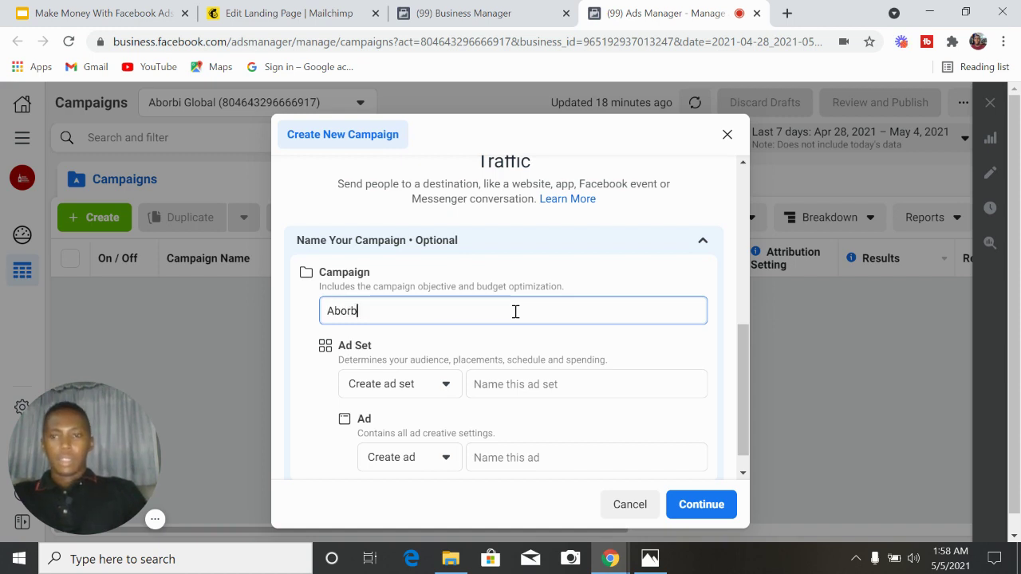
{"action": "type", "text": "i De"}
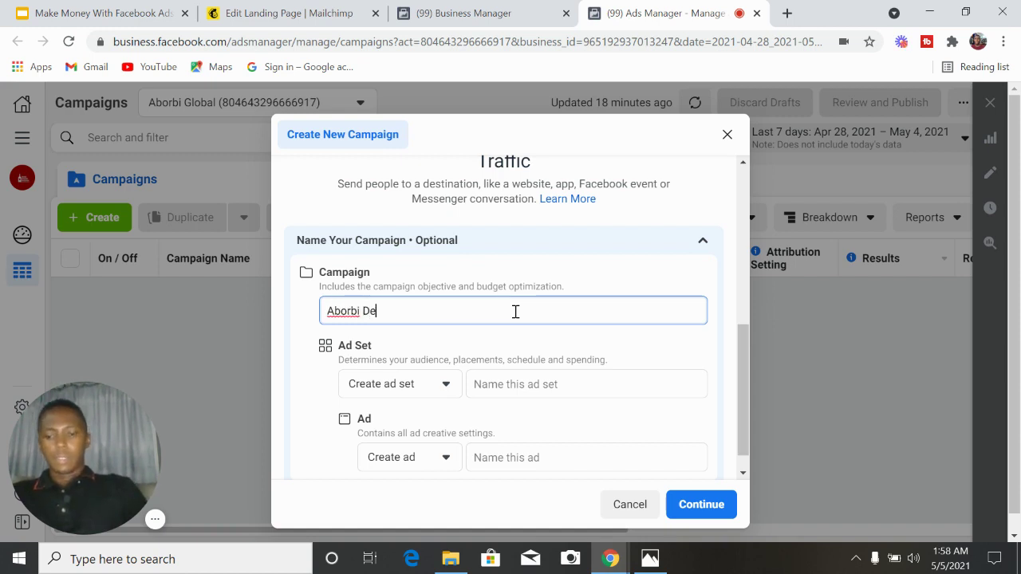
{"action": "type", "text": "ntals"}
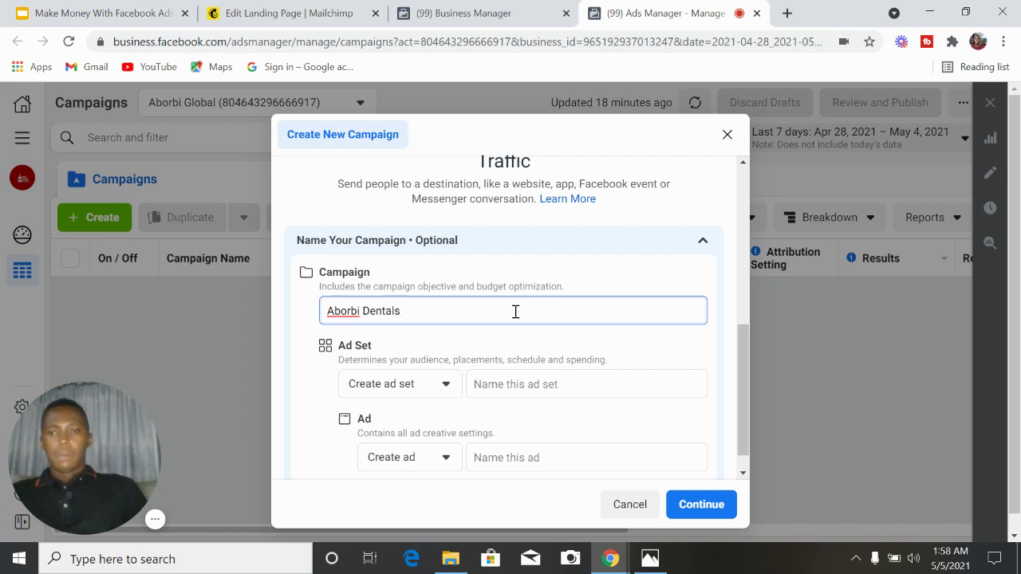
Name both the ad set and the ad of the new campaign "AD1"
{"action": "left_click", "coordinate": [521, 382]}
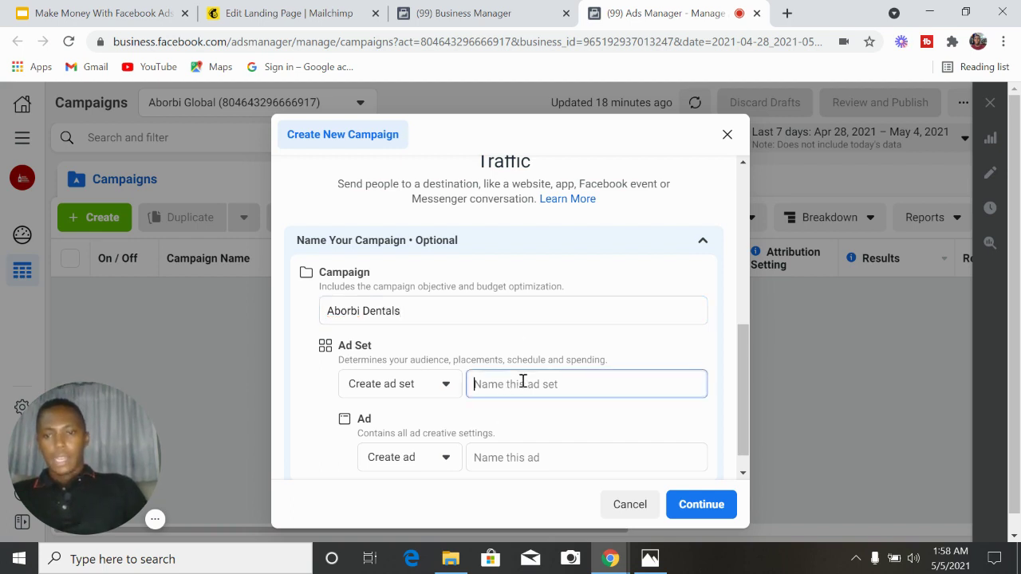
{"action": "type", "text": "AD"}
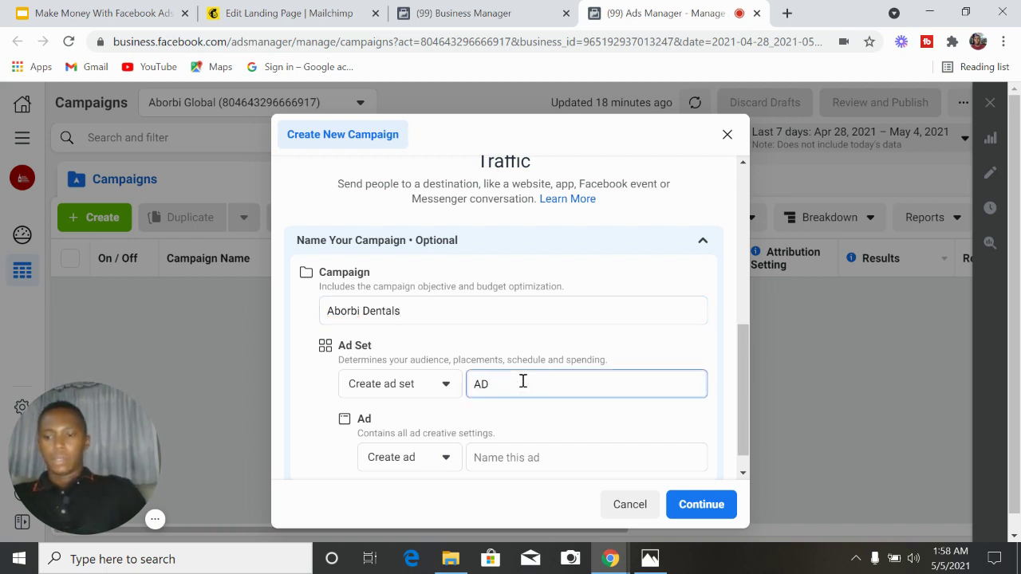
{"action": "type", "text": "1"}
{"action": "left_click", "coordinate": [528, 456]}
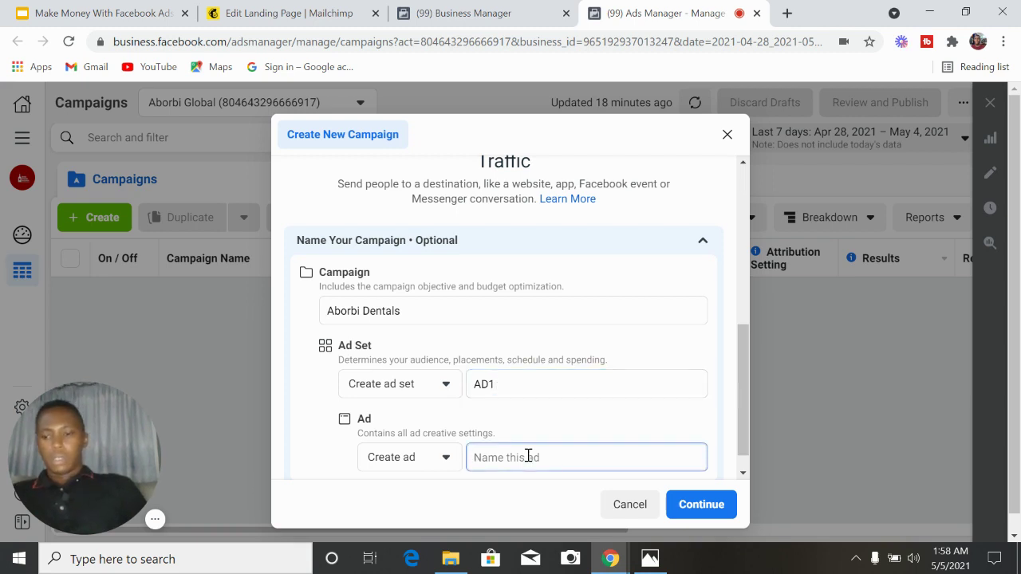
{"action": "type", "text": "AD1"}
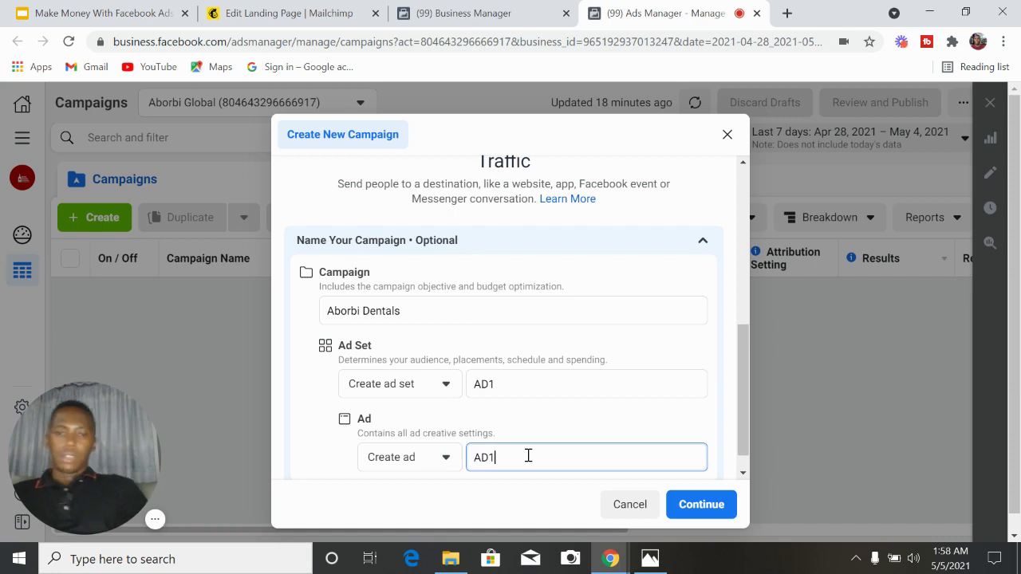
Create the campaign draft with the entered names and proceed through its campaign settings to the ad set settings
{"action": "left_click", "coordinate": [697, 504]}
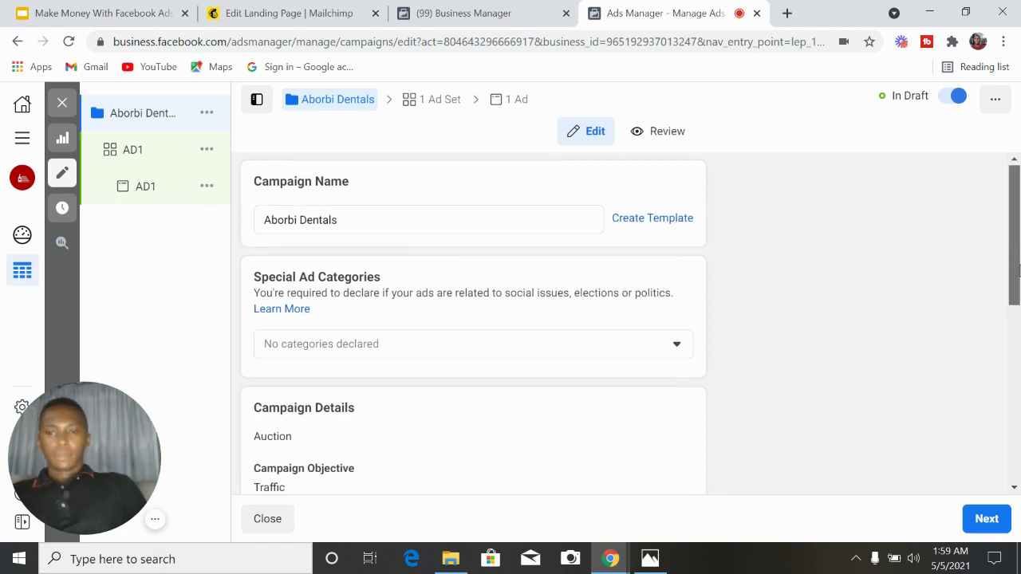
{"action": "left_click_drag", "start_coordinate": [1017, 267], "coordinate": [1016, 452]}
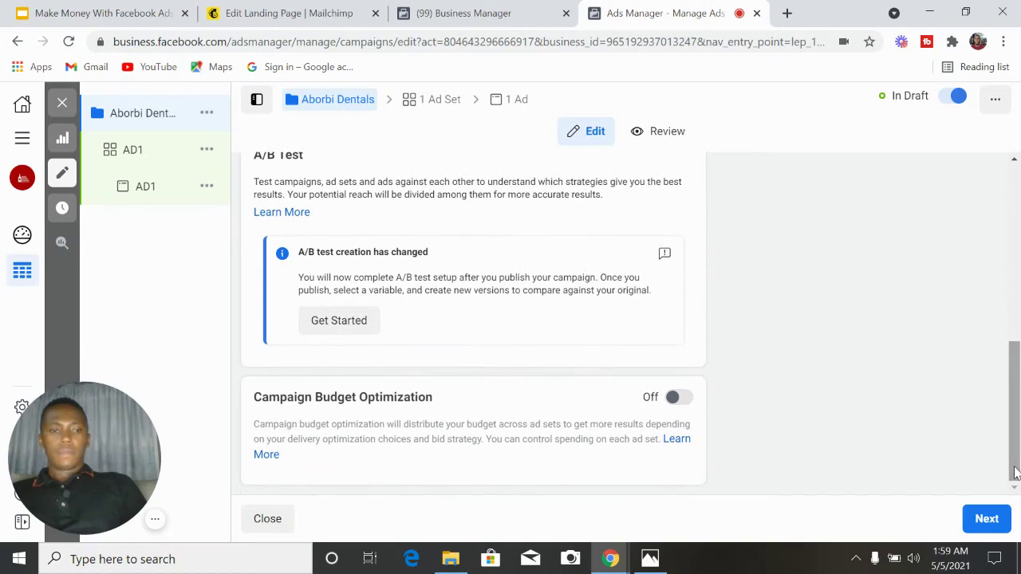
{"action": "left_click", "coordinate": [987, 520]}
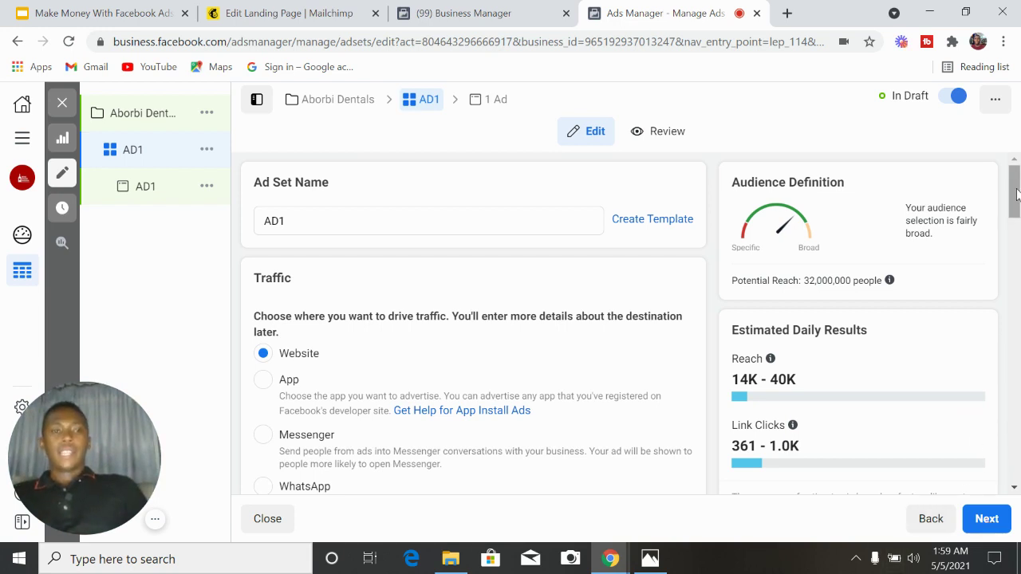
Replace Nigeria in the ad set's audience locations with the city Suru Lere, Lagos, Lagos State
{"action": "left_click_drag", "start_coordinate": [1016, 195], "coordinate": [1016, 281]}
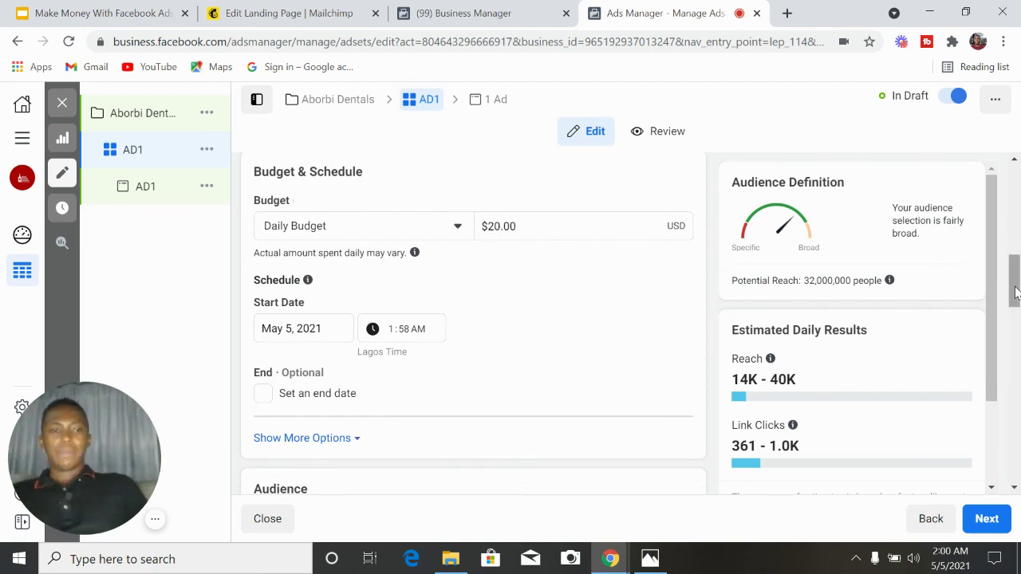
{"action": "left_click_drag", "start_coordinate": [1013, 296], "coordinate": [1016, 369]}
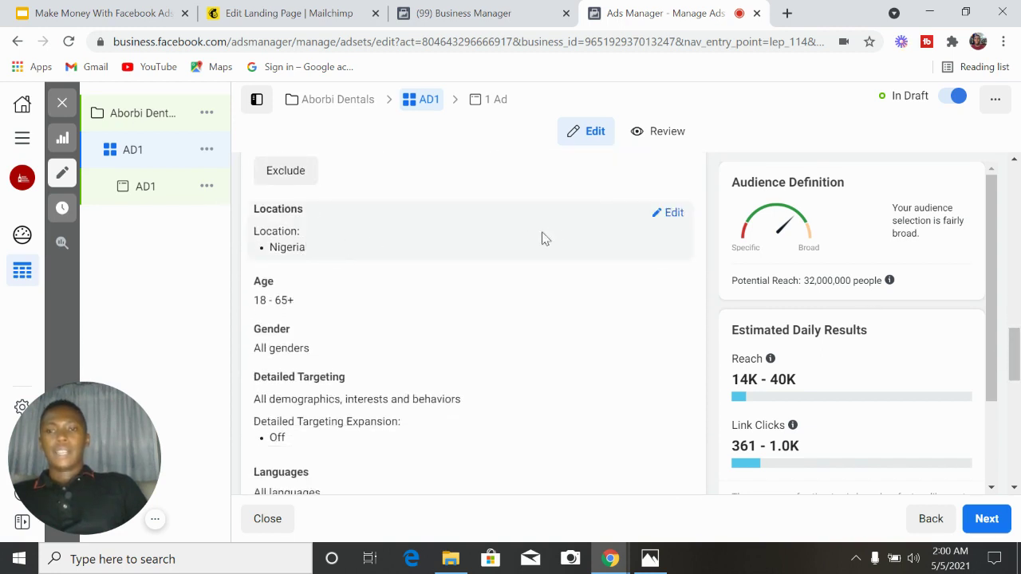
{"action": "left_click", "coordinate": [670, 214]}
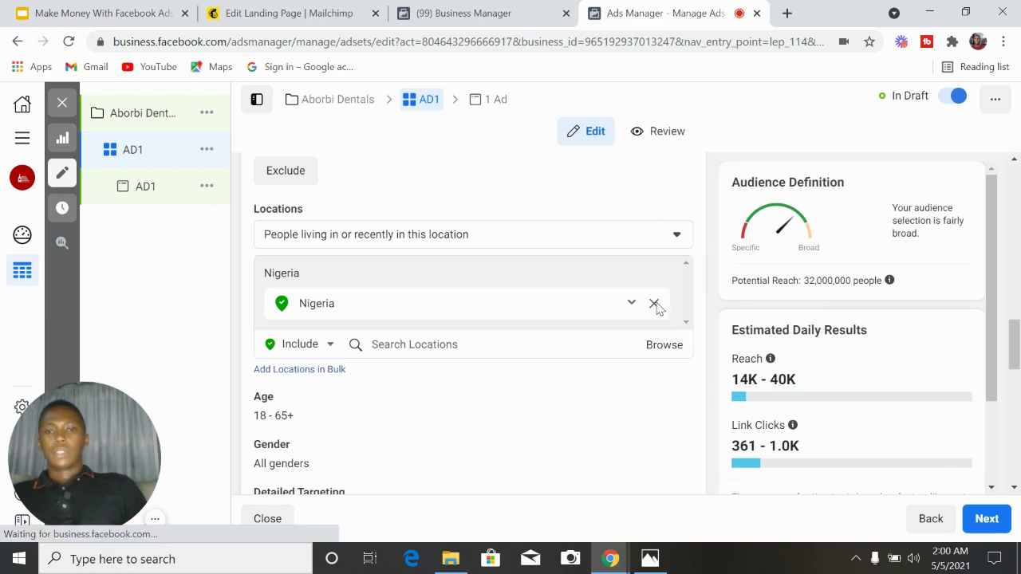
{"action": "left_click", "coordinate": [654, 304]}
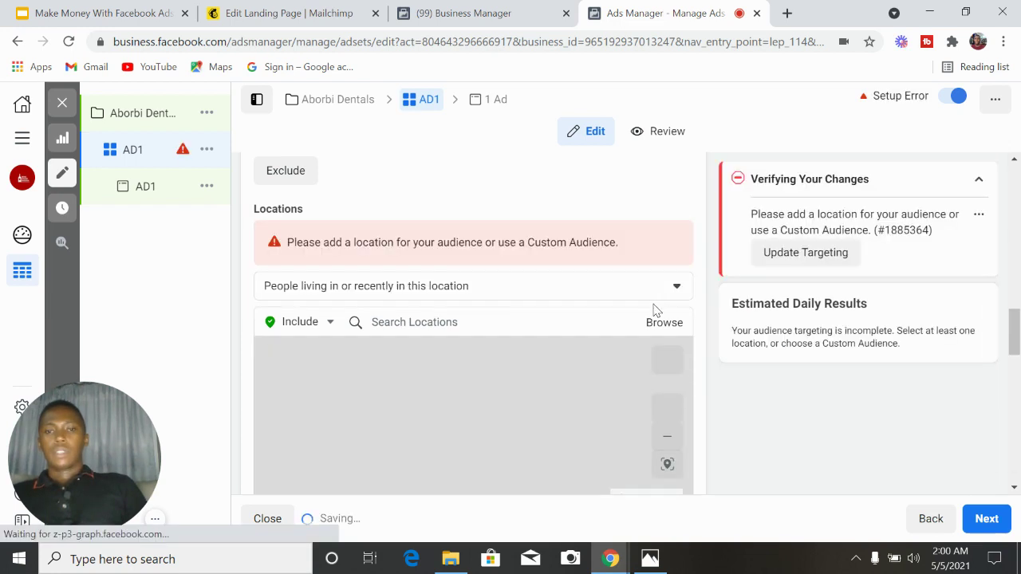
{"action": "left_click", "coordinate": [485, 323]}
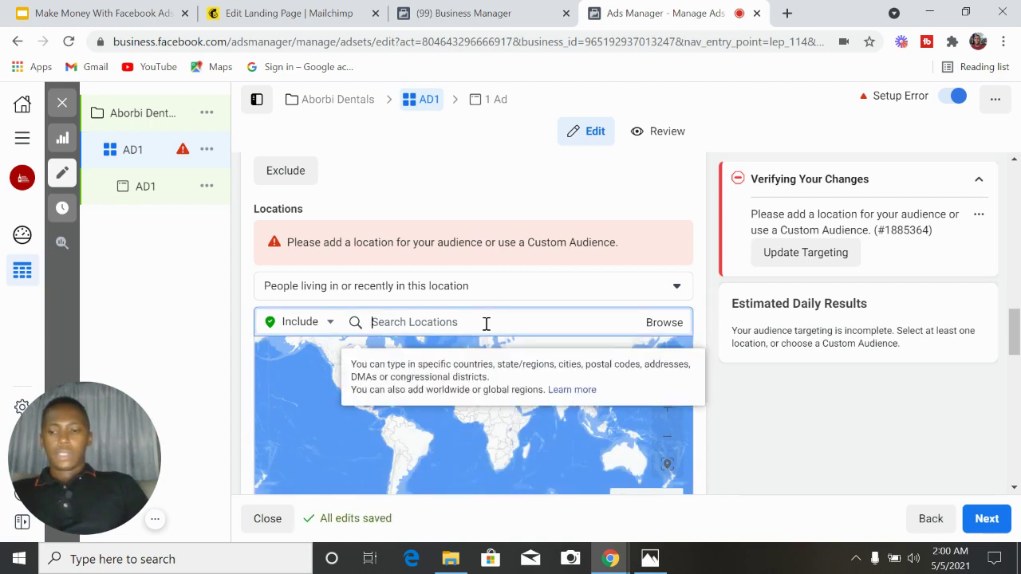
{"action": "type", "text": "l"}
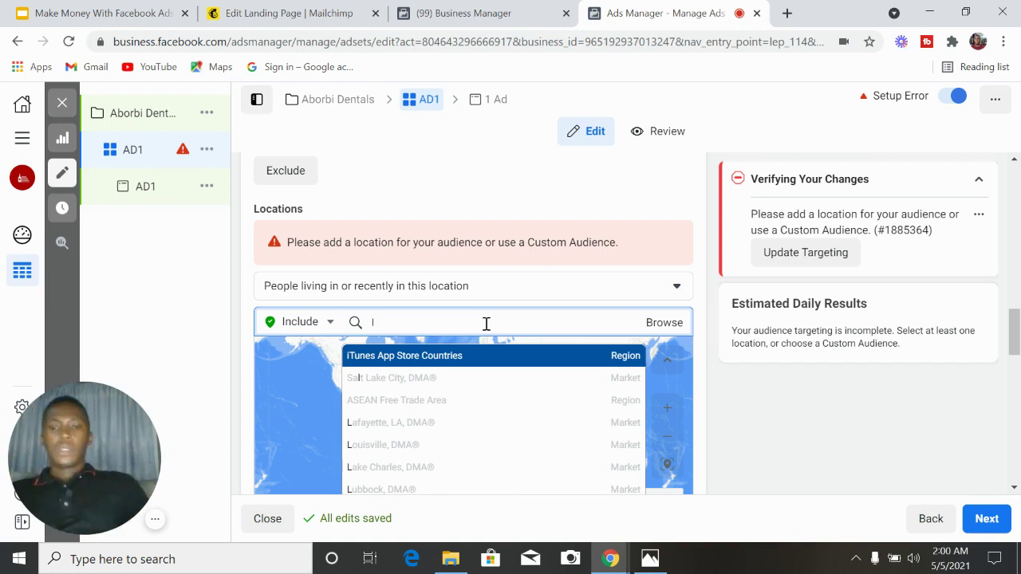
{"action": "key", "text": "BackSpace"}
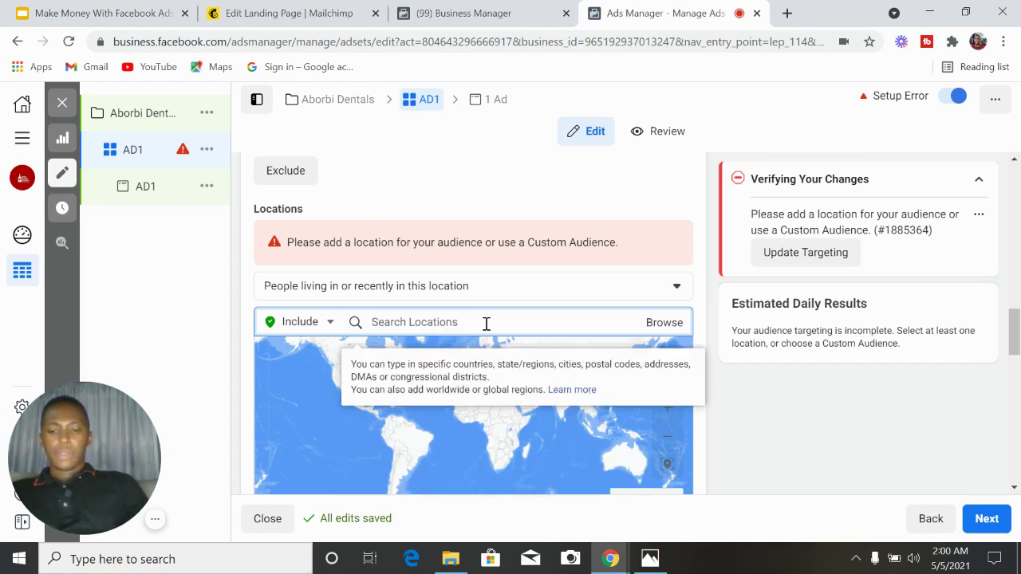
{"action": "type", "text": "suru lere"}
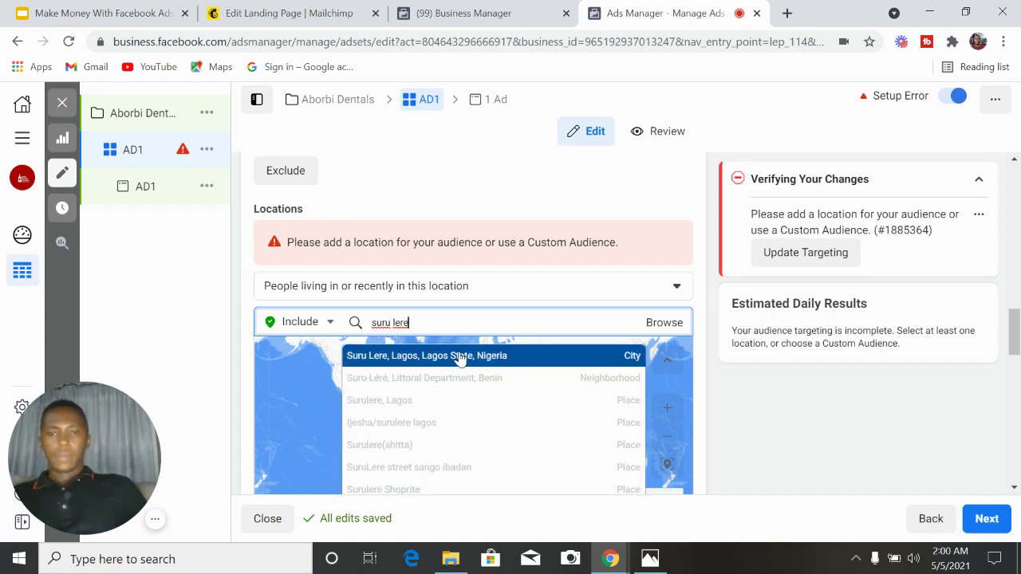
{"action": "left_click", "coordinate": [460, 355]}
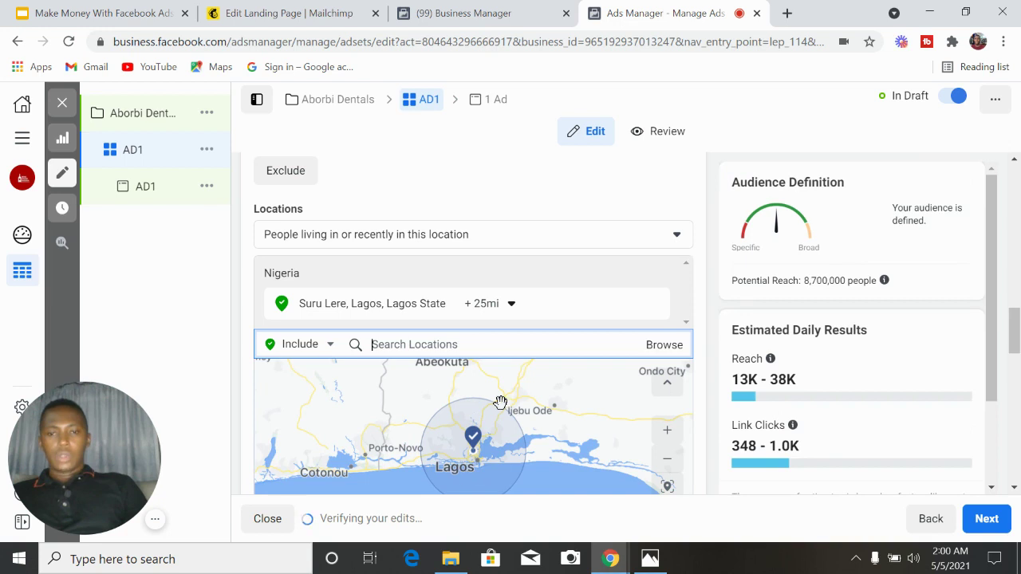
Set the targeting radius around Suru Lere to 16 mi
{"action": "scroll", "coordinate": [1014, 335], "scroll_direction": "down", "scroll_amount": 1}
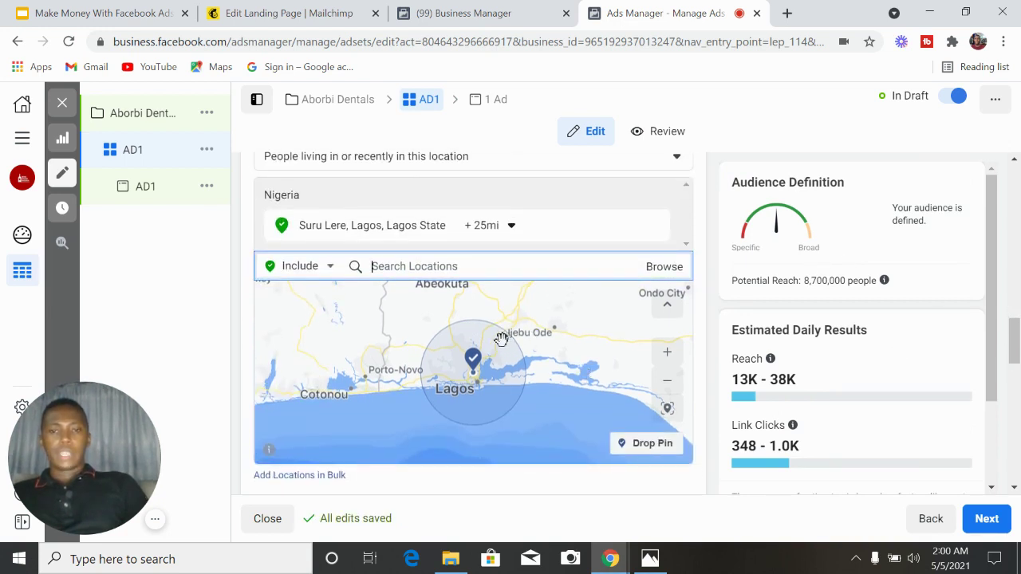
{"action": "left_click", "coordinate": [507, 226]}
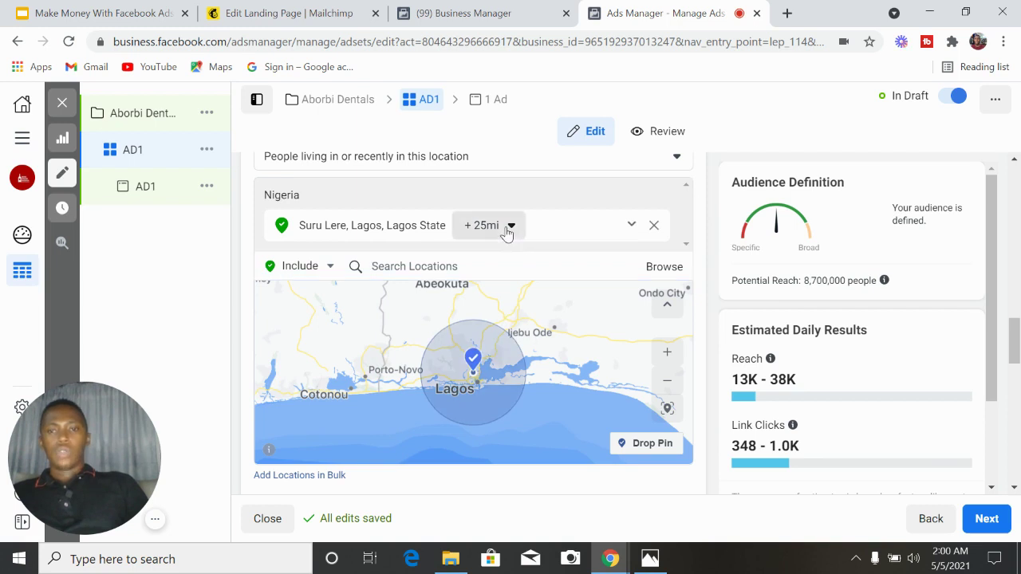
{"action": "left_click_drag", "start_coordinate": [509, 327], "coordinate": [506, 327]}
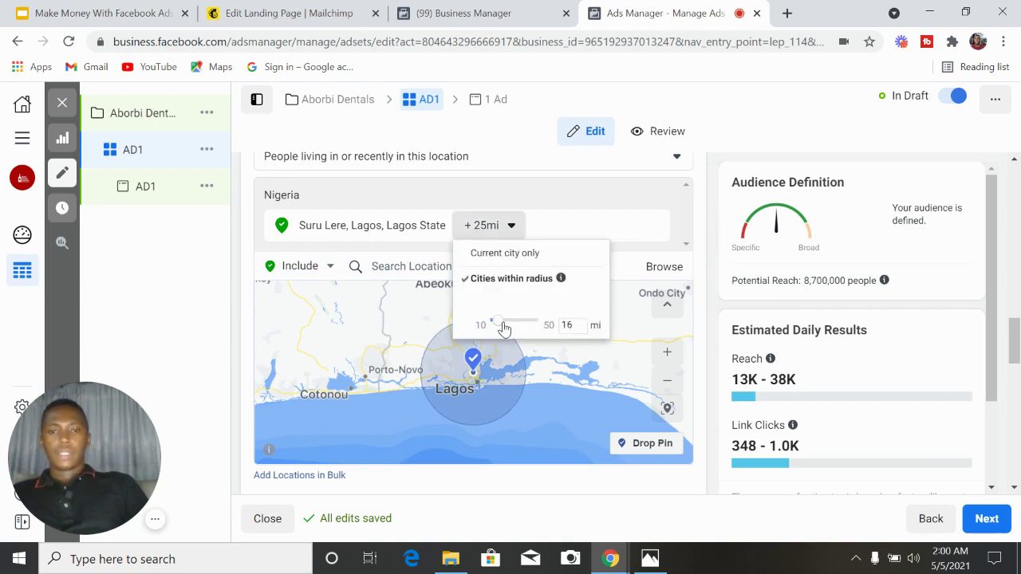
{"action": "left_click_drag", "start_coordinate": [504, 321], "coordinate": [506, 326]}
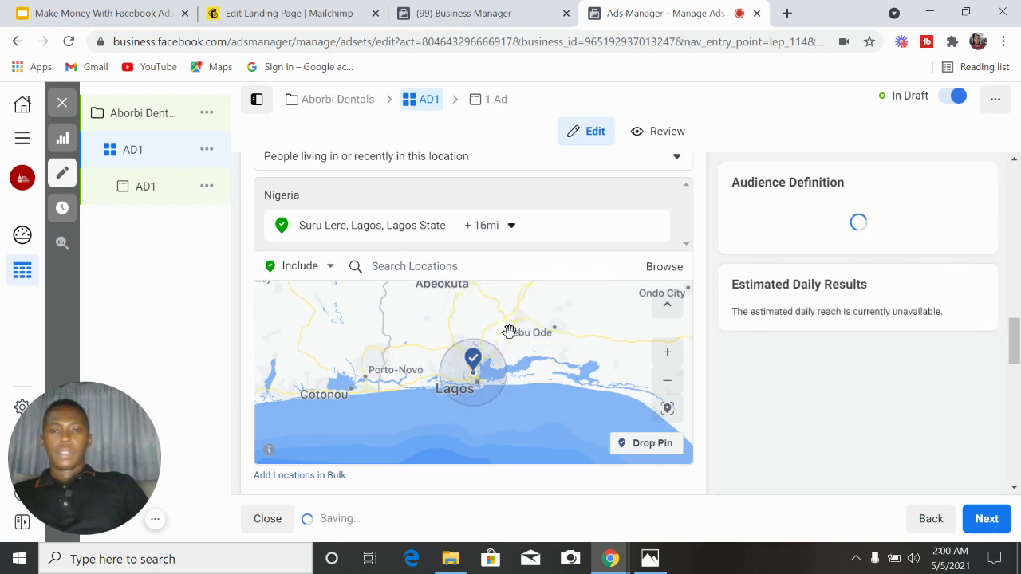
{"action": "scroll", "coordinate": [472, 366], "scroll_direction": "up", "scroll_amount": 2}
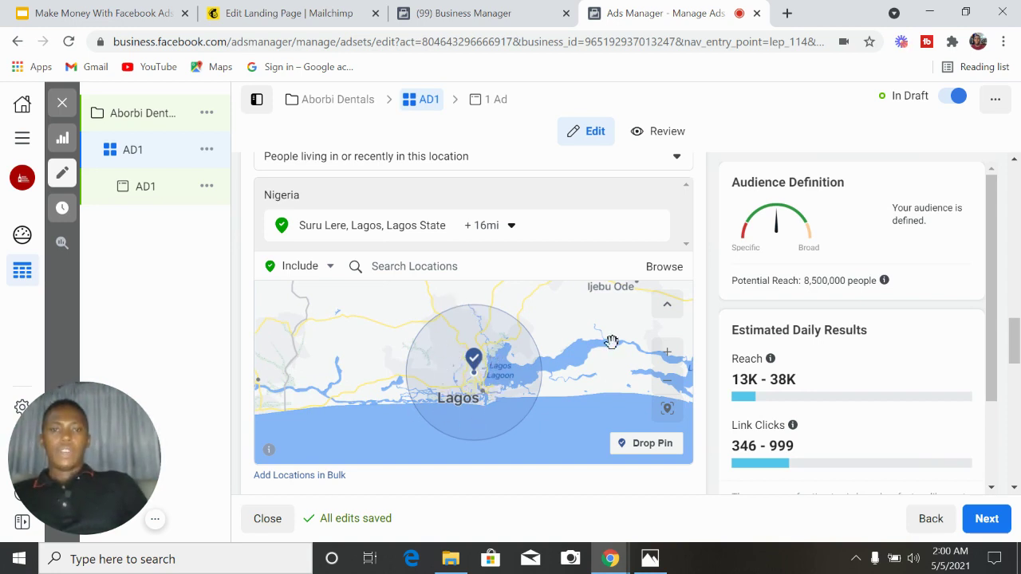
Set the audience age range to 23 to 50
{"action": "left_click_drag", "start_coordinate": [1012, 319], "coordinate": [1011, 356]}
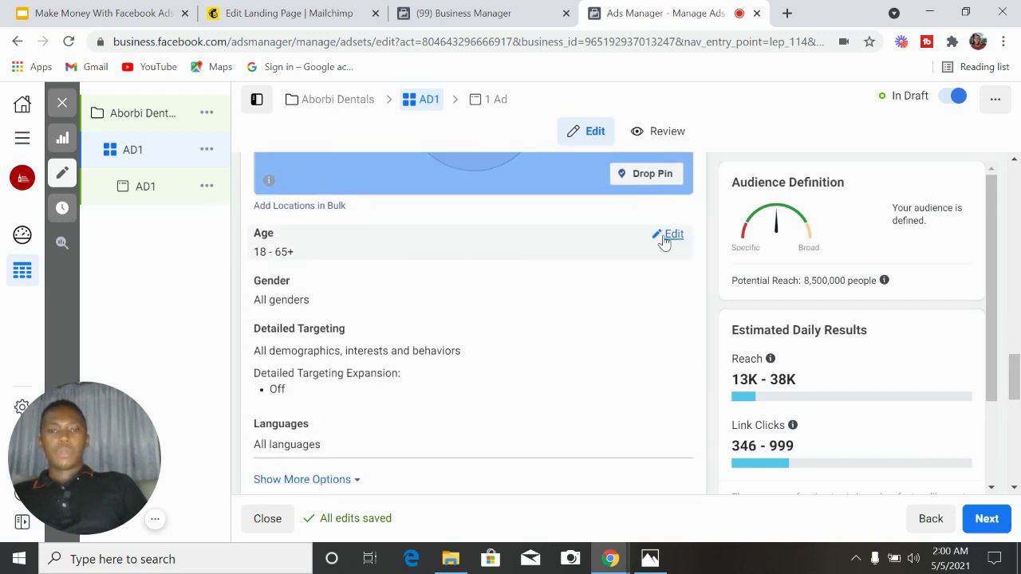
{"action": "left_click", "coordinate": [673, 234]}
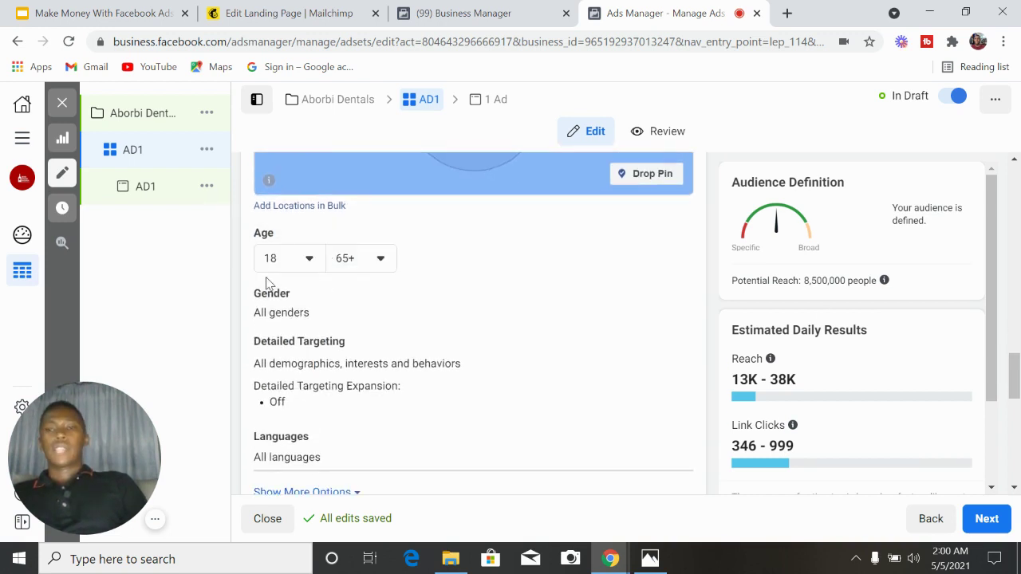
{"action": "left_click", "coordinate": [309, 262]}
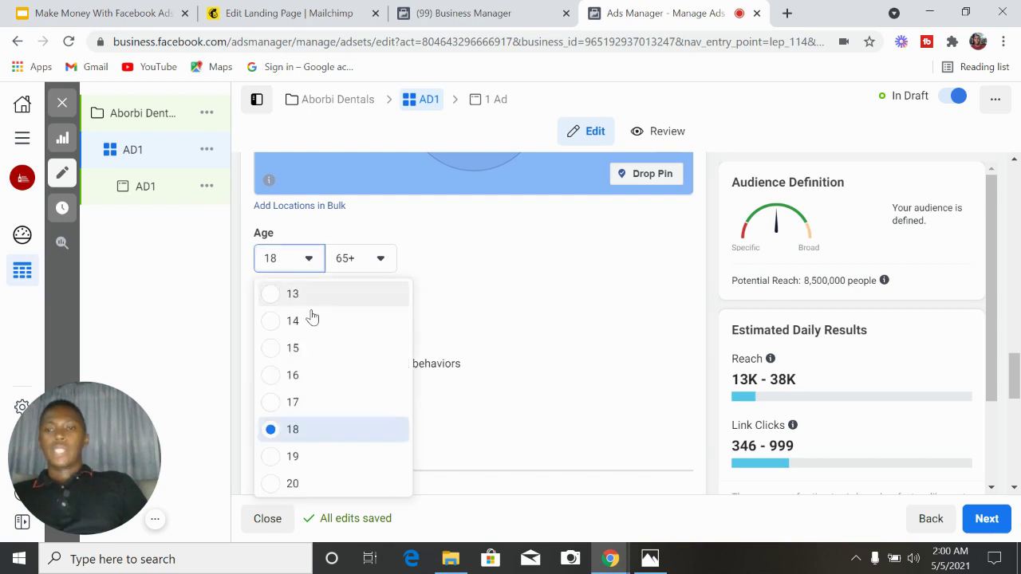
{"action": "left_click_drag", "start_coordinate": [280, 433], "coordinate": [280, 455]}
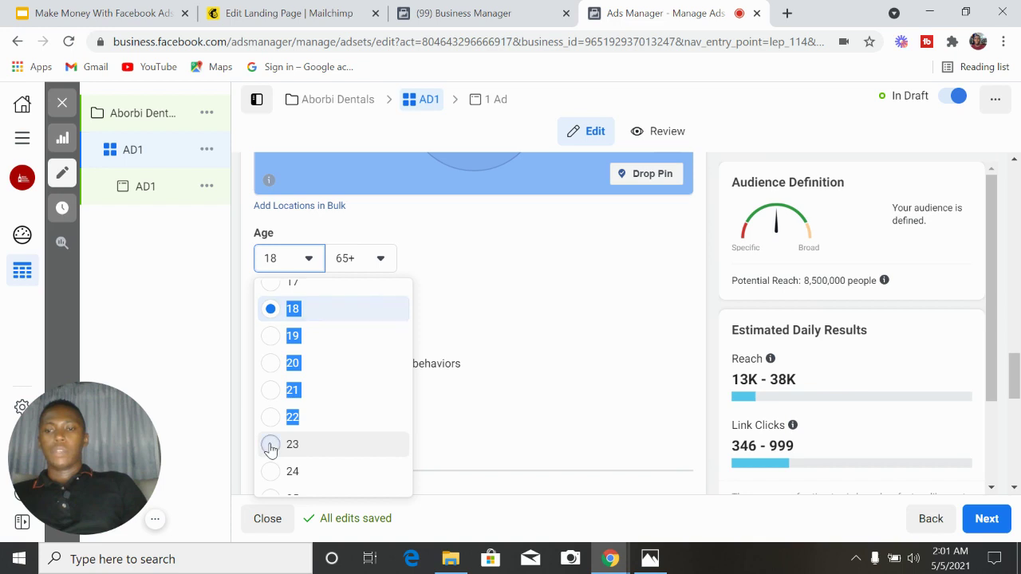
{"action": "left_click", "coordinate": [271, 446]}
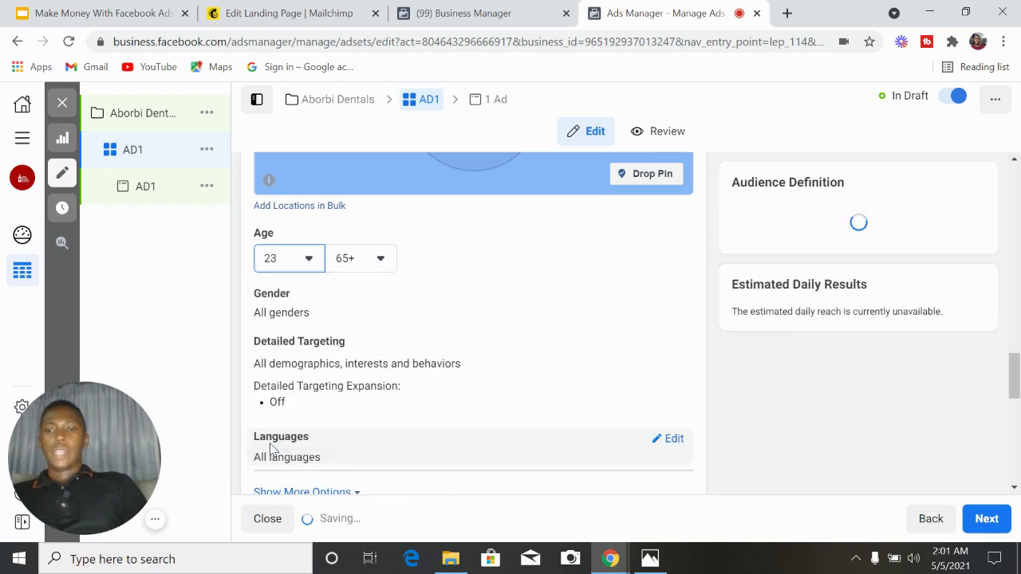
{"action": "left_click", "coordinate": [378, 261]}
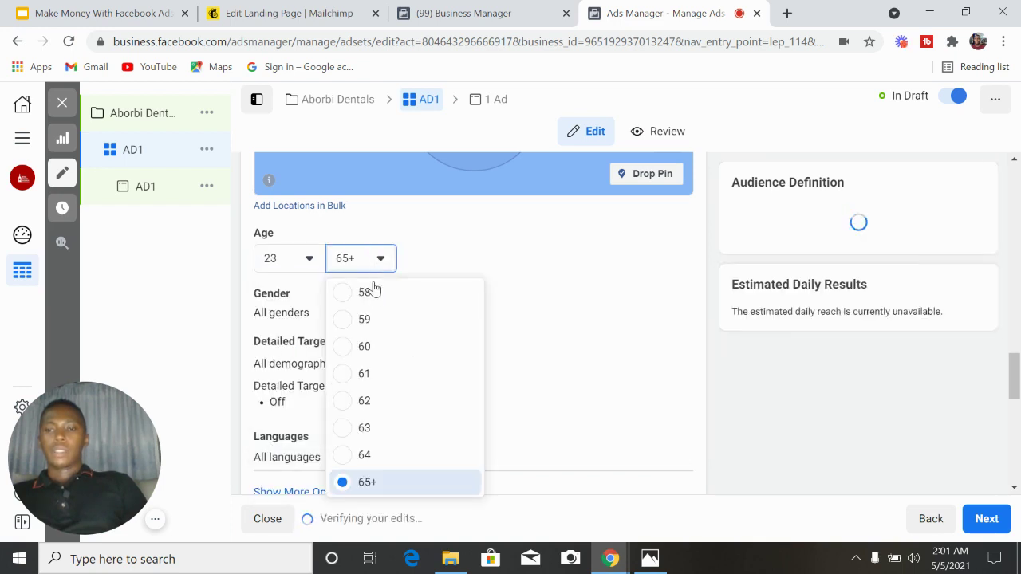
{"action": "mouse_move", "coordinate": [359, 415]}
{"action": "left_mouse_down"}
{"action": "mouse_move", "coordinate": [360, 287]}
{"action": "mouse_move", "coordinate": [364, 343]}
{"action": "mouse_move", "coordinate": [364, 289]}
{"action": "mouse_move", "coordinate": [341, 421]}
{"action": "left_mouse_up"}
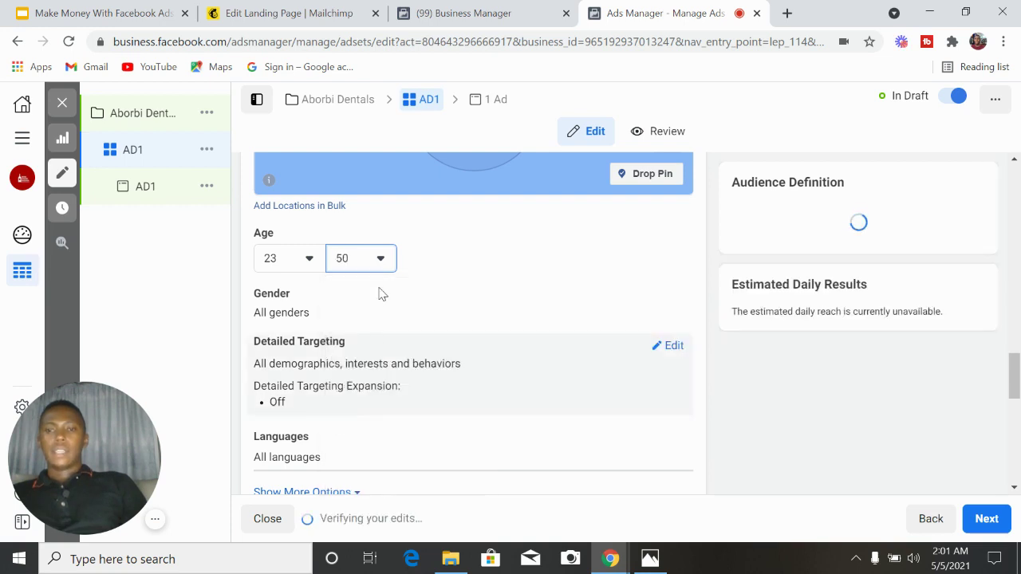
{"action": "left_click", "coordinate": [495, 266]}
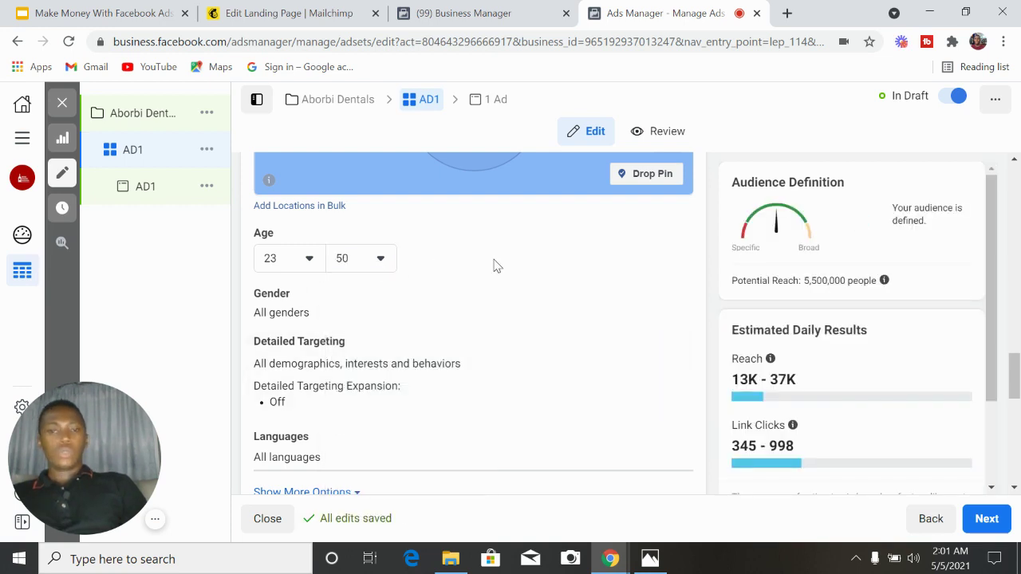
Open the audience's detailed targeting for editing and search its interests for "dental", looking through the suggestions
{"action": "scroll", "coordinate": [495, 266], "scroll_direction": "down", "scroll_amount": 1}
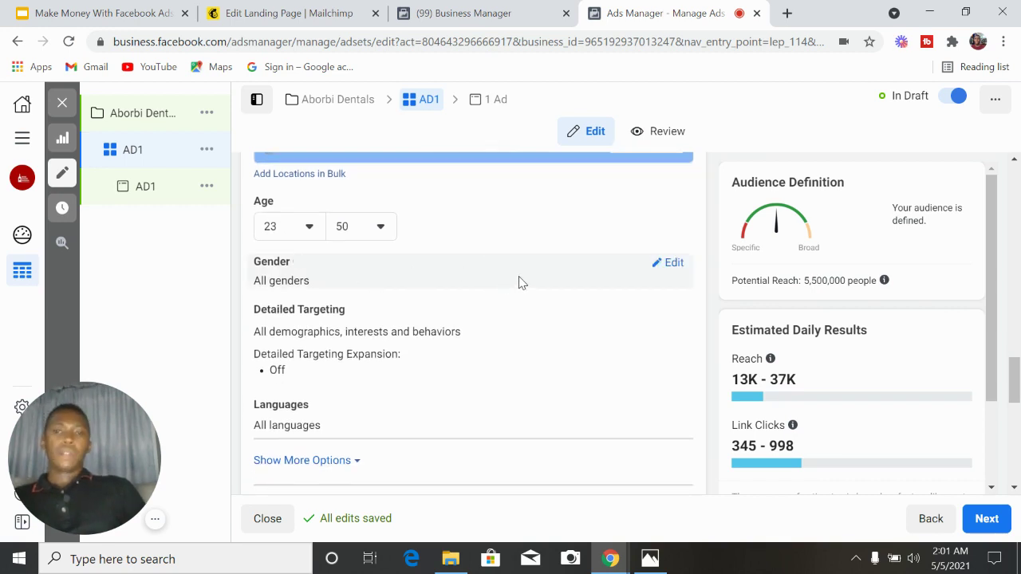
{"action": "scroll", "coordinate": [519, 283], "scroll_direction": "down", "scroll_amount": 2}
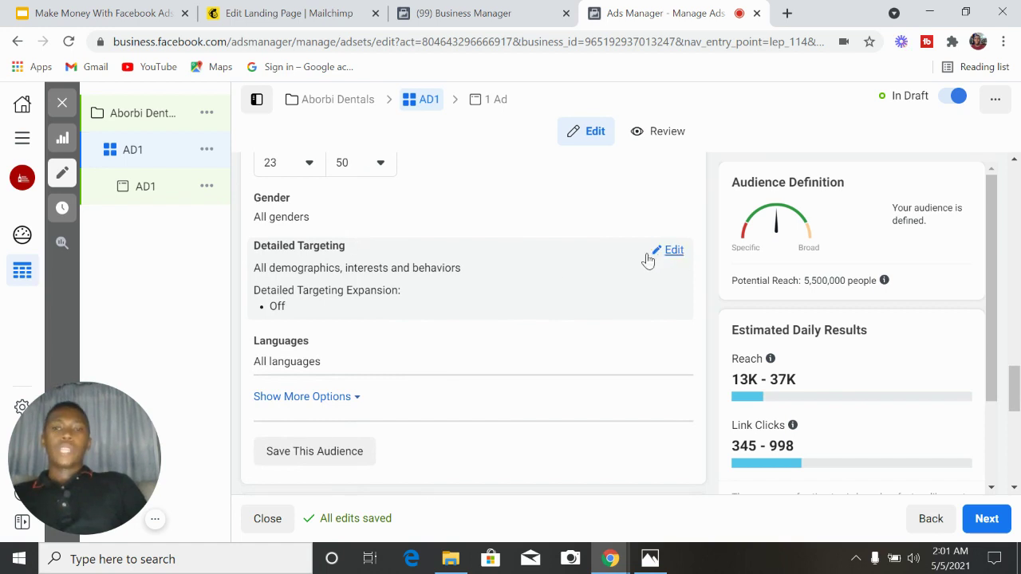
{"action": "left_click", "coordinate": [670, 250]}
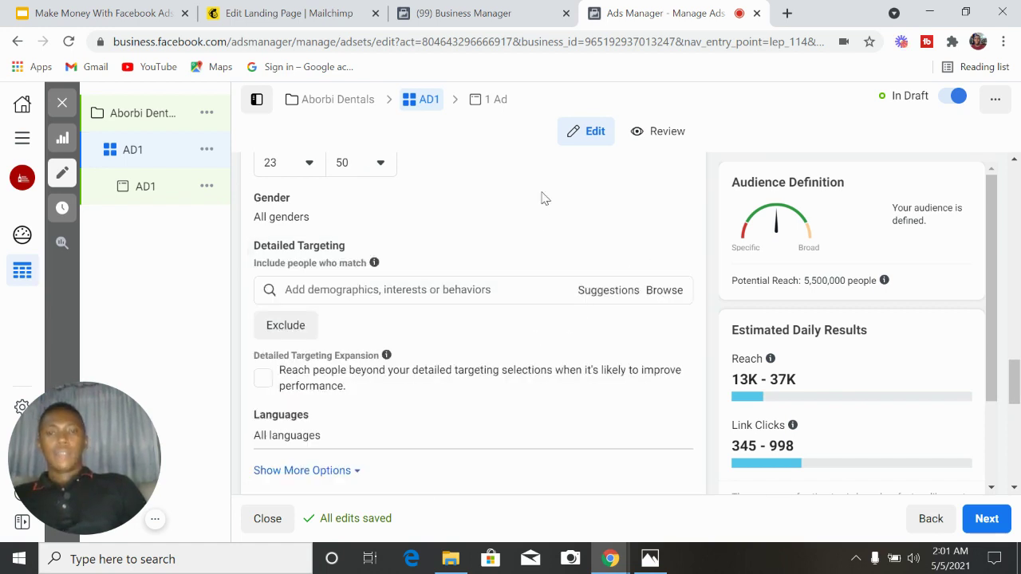
{"action": "scroll", "coordinate": [540, 194], "scroll_direction": "down", "scroll_amount": 2}
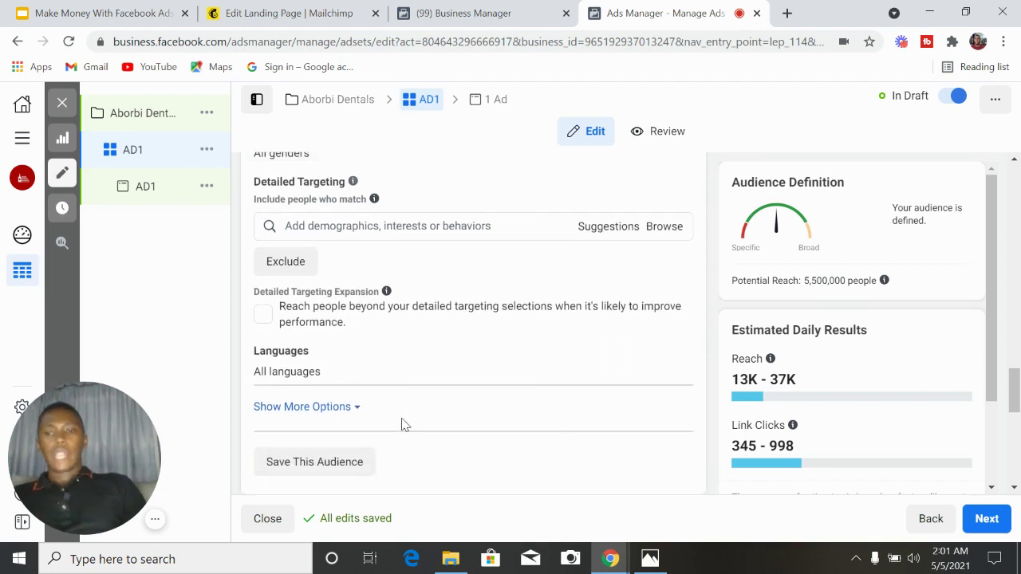
{"action": "left_click", "coordinate": [441, 224]}
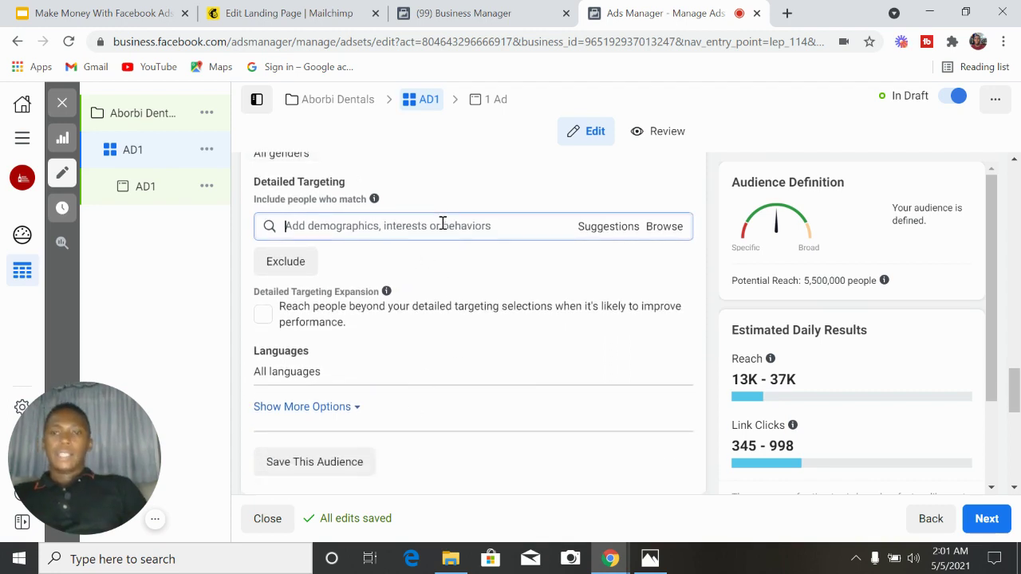
{"action": "type", "text": "dent"}
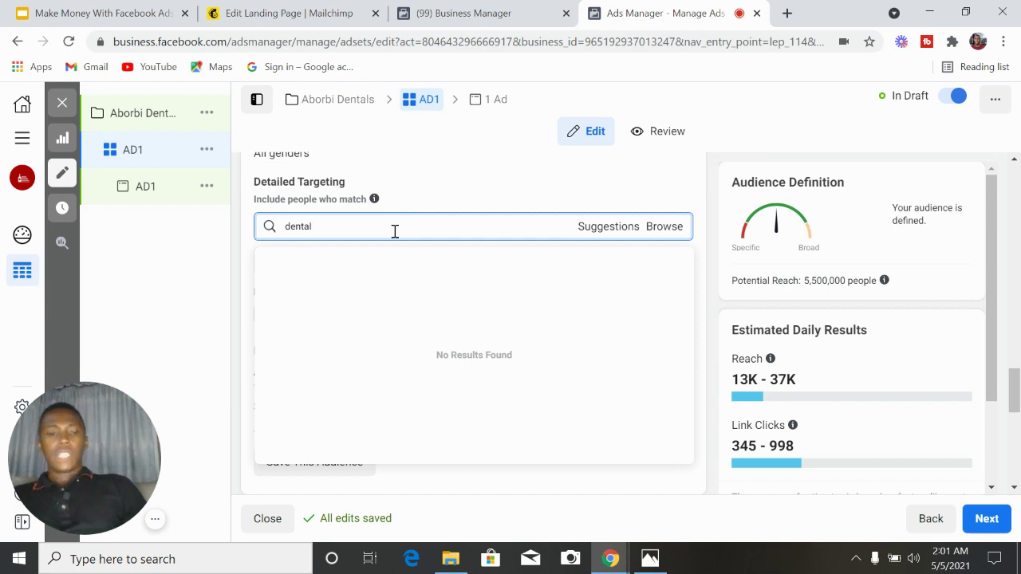
{"action": "key", "text": "BackSpace"}
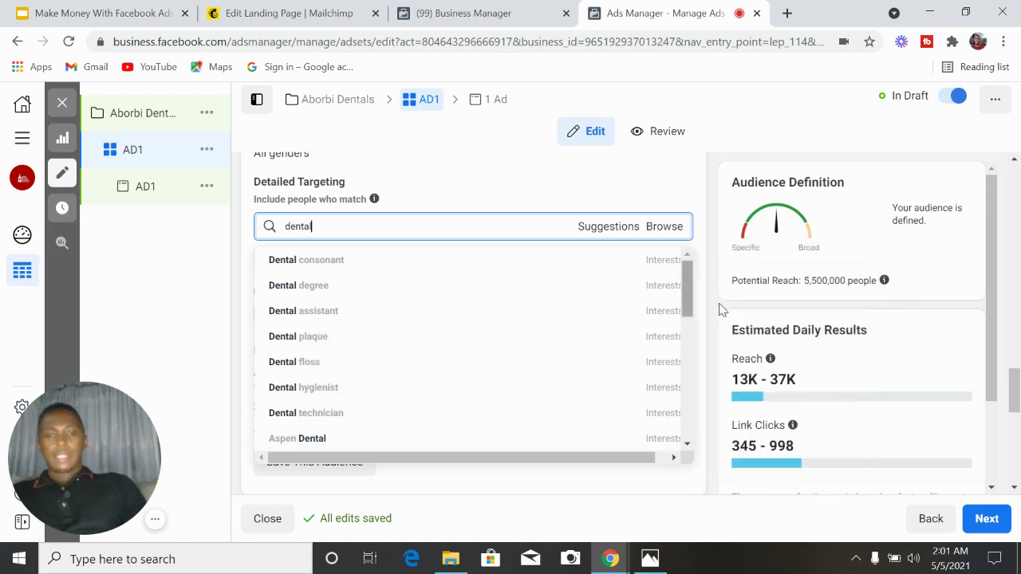
{"action": "left_click_drag", "start_coordinate": [688, 289], "coordinate": [687, 353]}
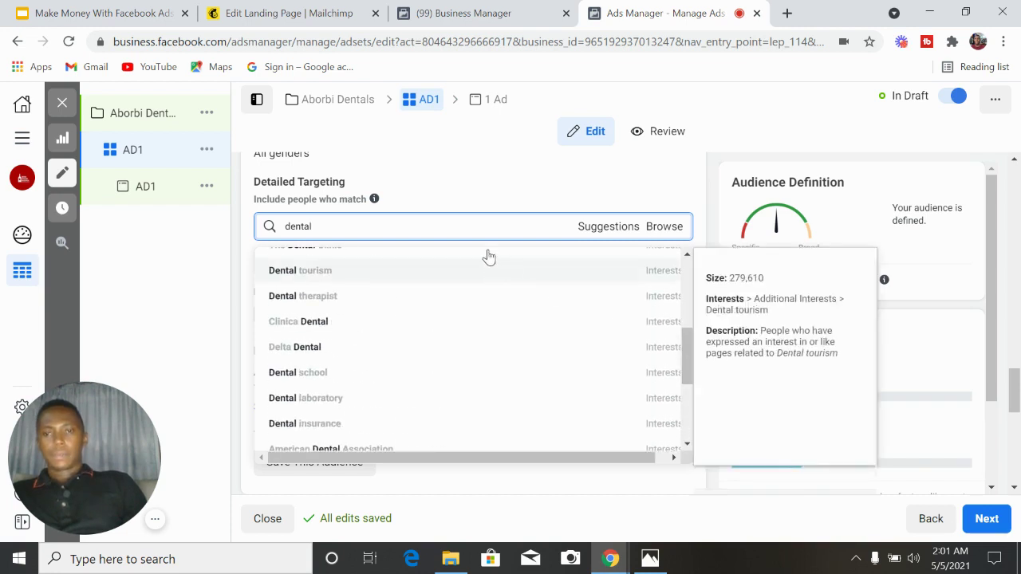
Search the detailed targeting interests for "tooth" and look through the suggestions without adding any
{"action": "double_click", "coordinate": [485, 226]}
{"action": "type", "text": "tooth"}
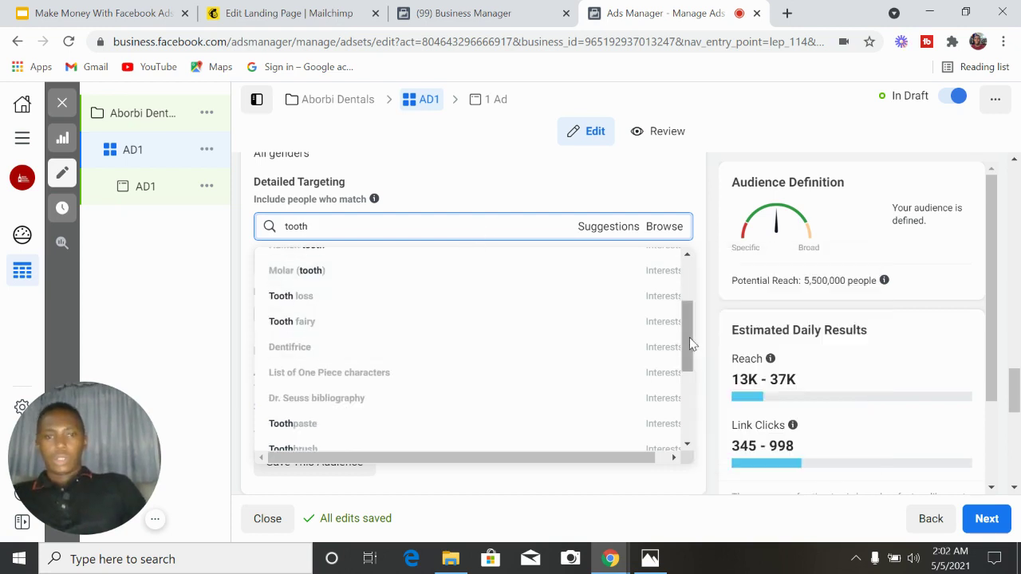
{"action": "left_click_drag", "start_coordinate": [689, 338], "coordinate": [687, 278]}
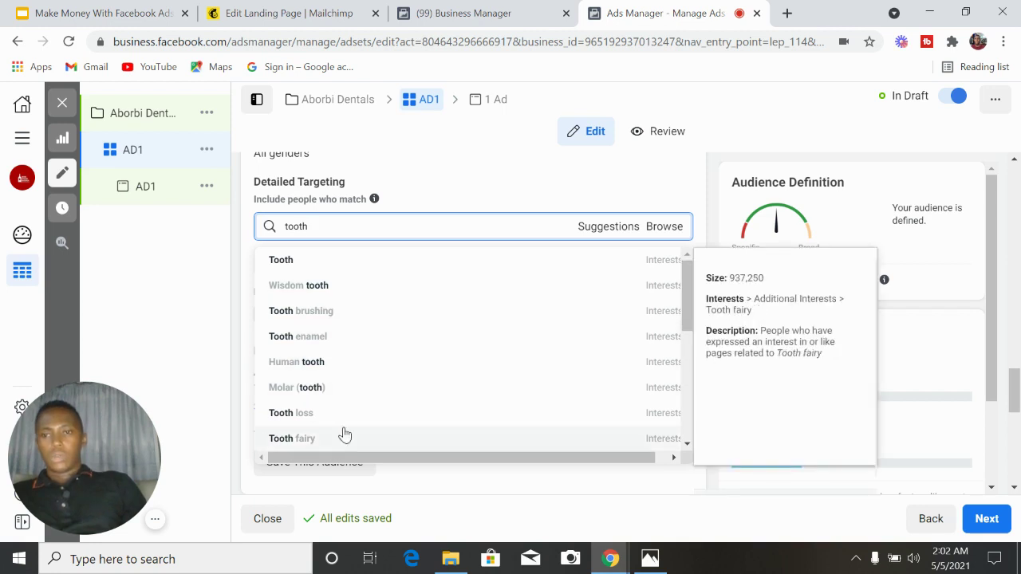
{"action": "left_click", "coordinate": [469, 155]}
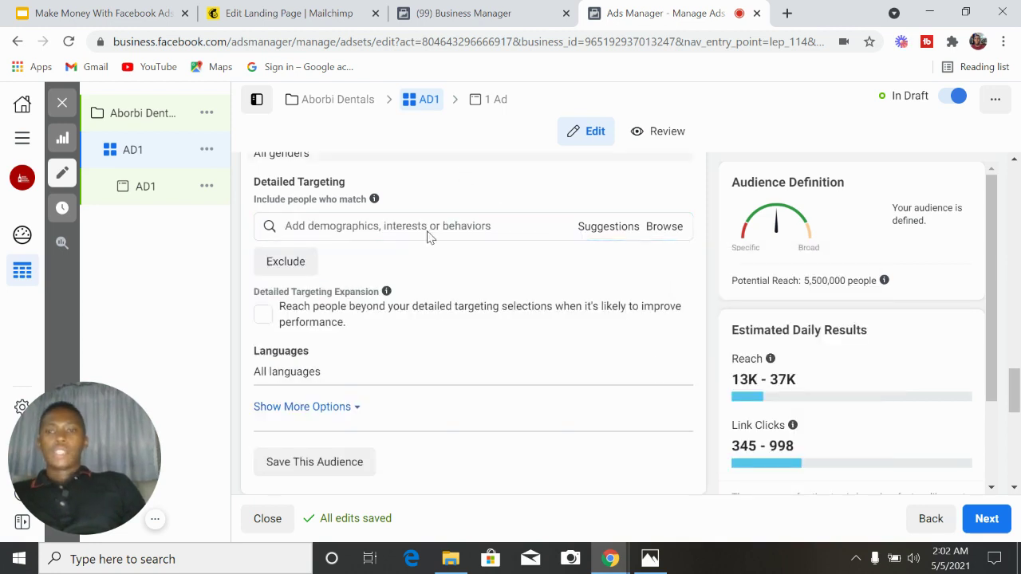
Switch the ad set's placements to Manual Placements and dismiss the recommendation for automatic placements
{"action": "left_click_drag", "start_coordinate": [1017, 386], "coordinate": [1016, 428]}
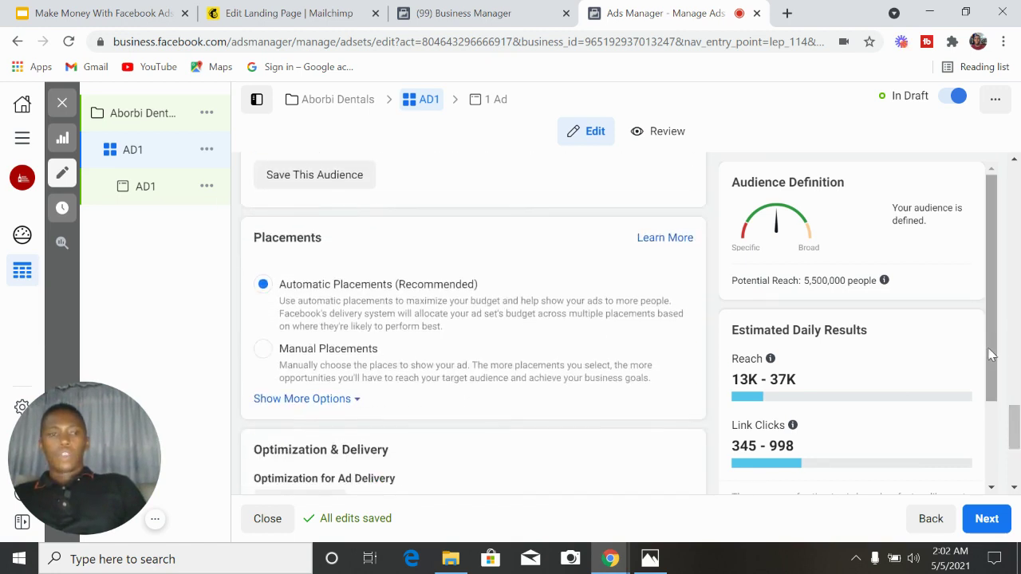
{"action": "left_click_drag", "start_coordinate": [986, 353], "coordinate": [990, 382]}
{"action": "scroll", "coordinate": [464, 235], "scroll_direction": "down", "scroll_amount": 3}
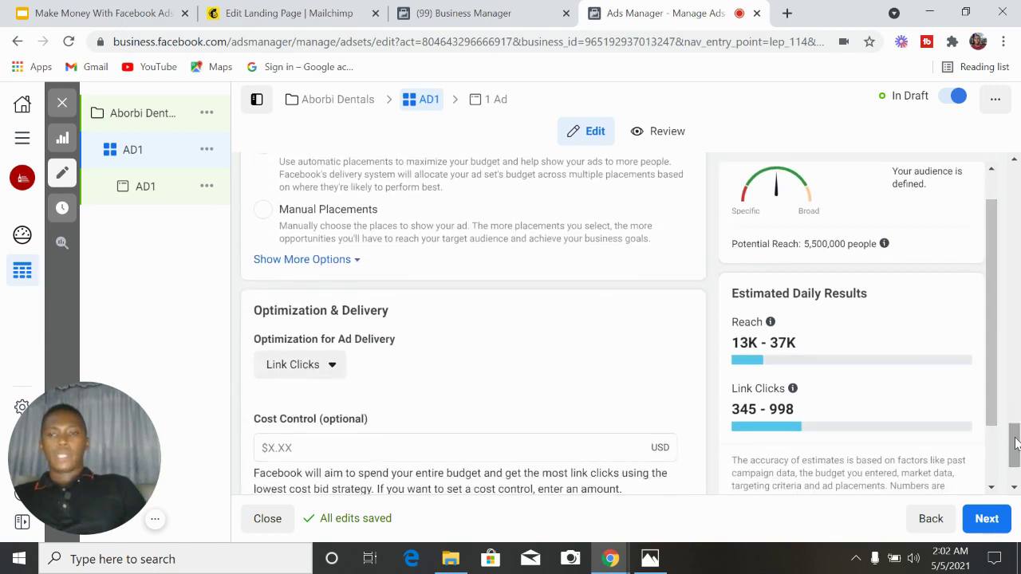
{"action": "left_click", "coordinate": [264, 211]}
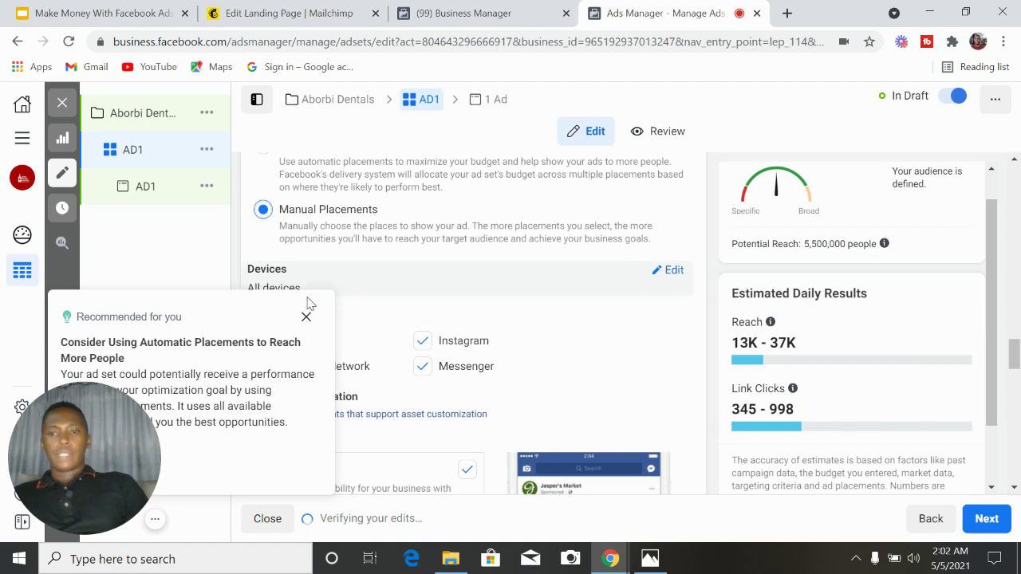
{"action": "left_click", "coordinate": [306, 318]}
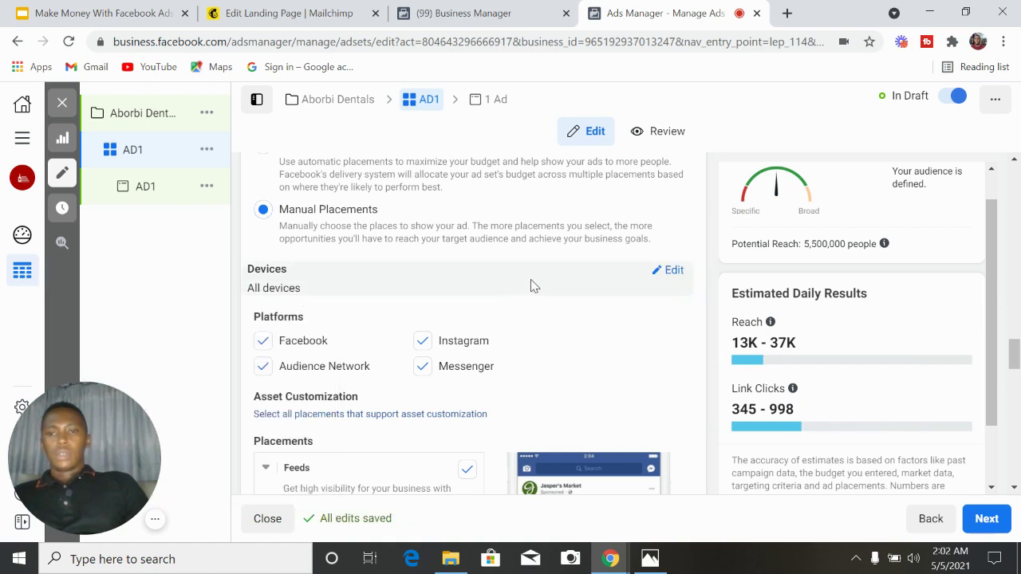
Limit the placement devices to Mobile and exclude the Audience Network and Messenger platforms
{"action": "left_click", "coordinate": [672, 272]}
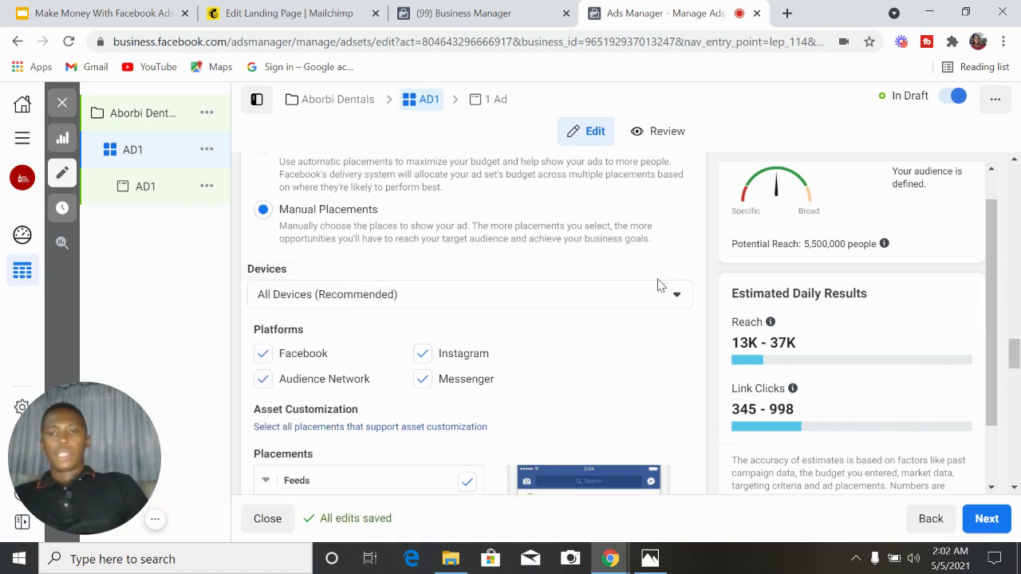
{"action": "left_click", "coordinate": [675, 297]}
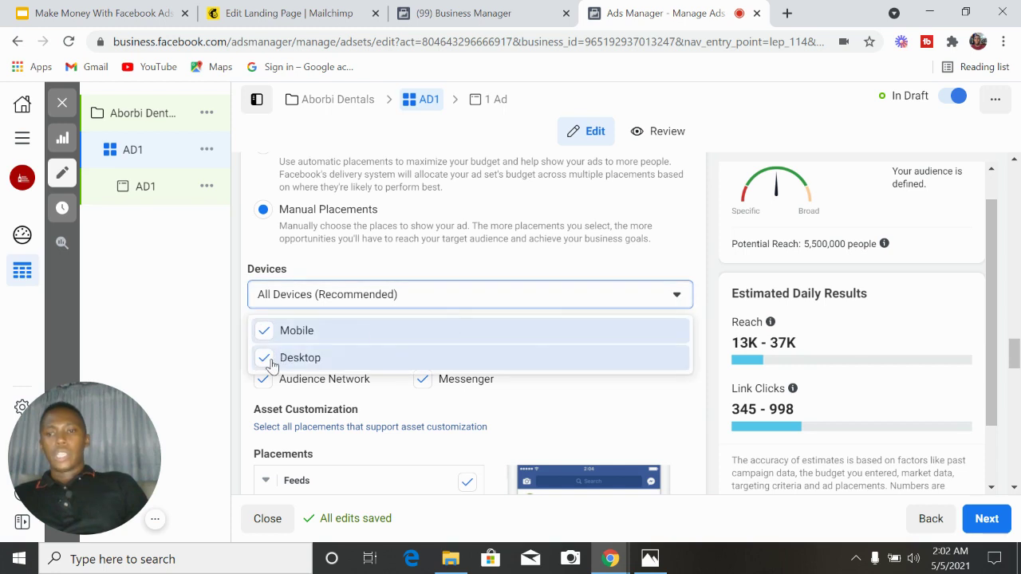
{"action": "left_click", "coordinate": [266, 360]}
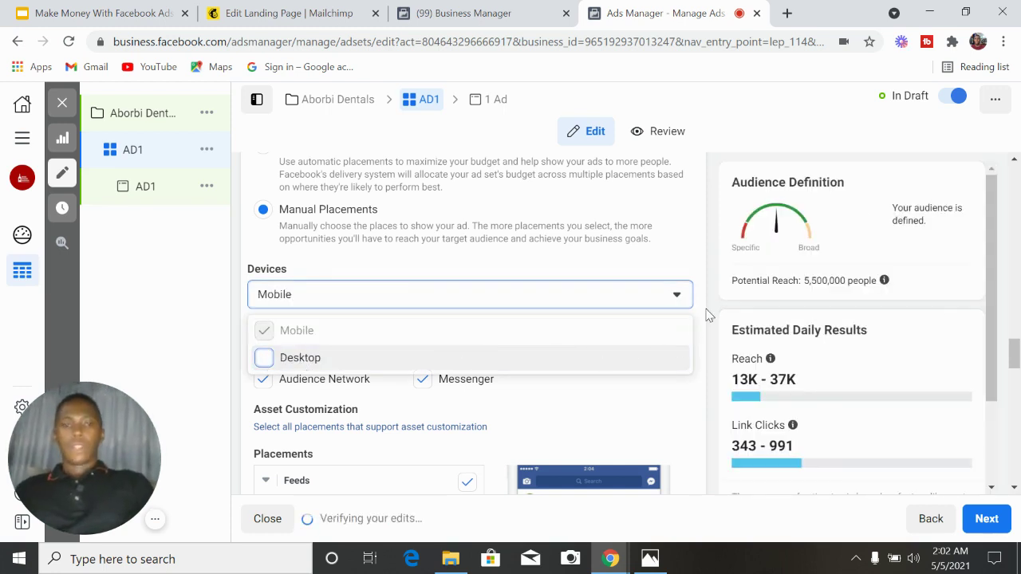
{"action": "left_click", "coordinate": [702, 321]}
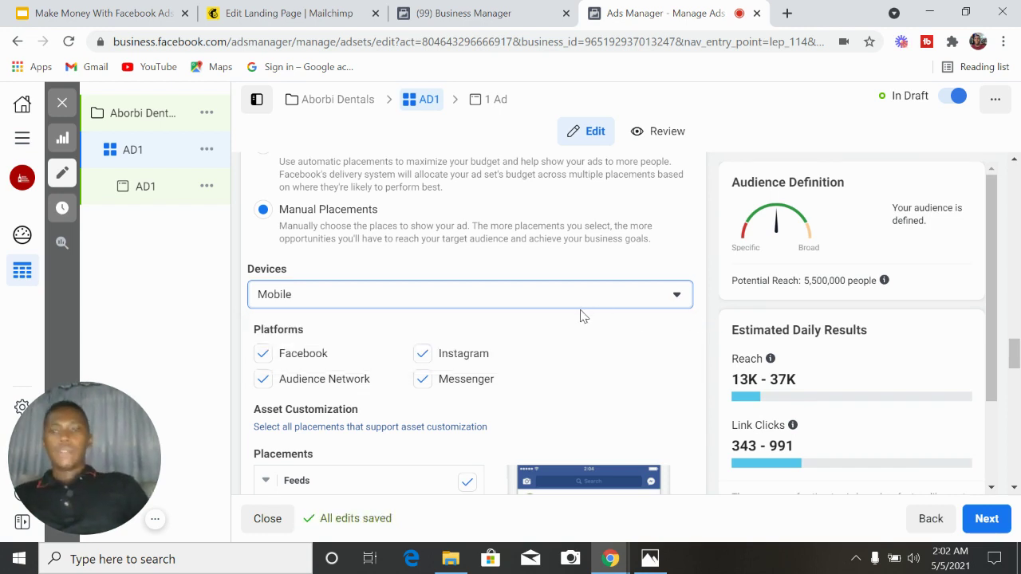
{"action": "left_click", "coordinate": [264, 380]}
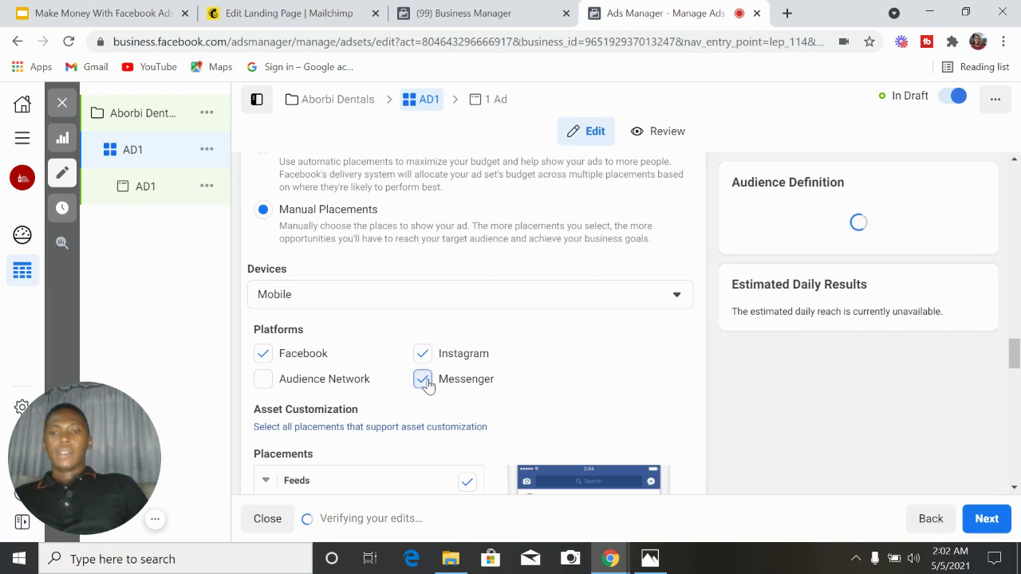
{"action": "left_click", "coordinate": [423, 380]}
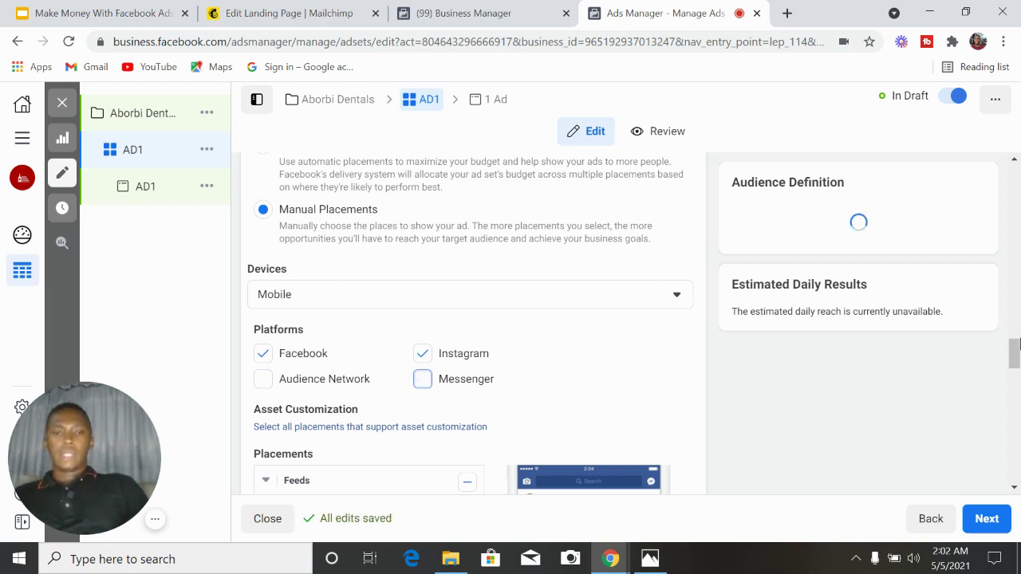
Deselect the Facebook Video Feeds, Facebook Marketplace, Instagram Explore and Facebook Groups Feed placements under Feeds
{"action": "left_click_drag", "start_coordinate": [1015, 357], "coordinate": [989, 375]}
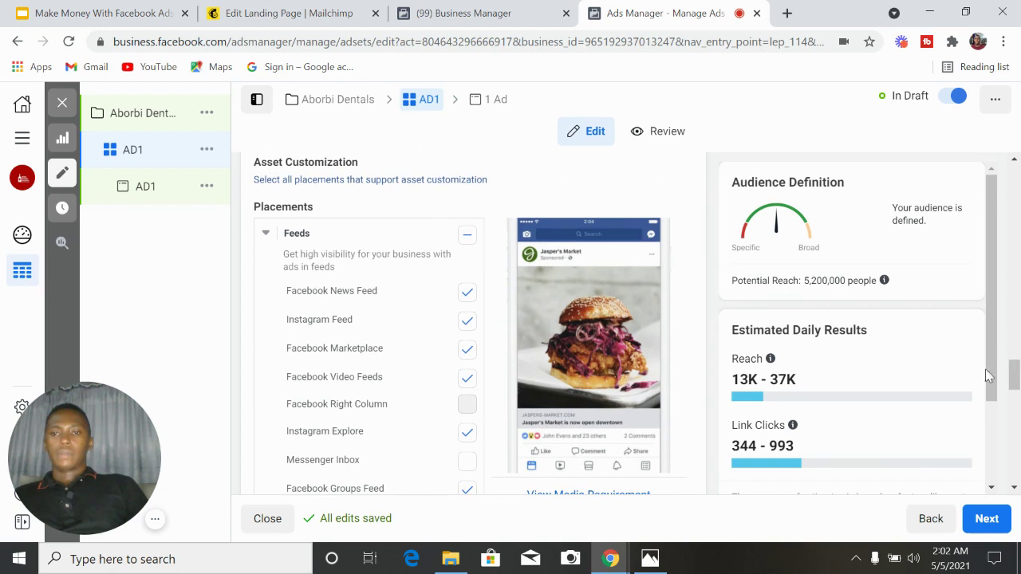
{"action": "left_click", "coordinate": [467, 382]}
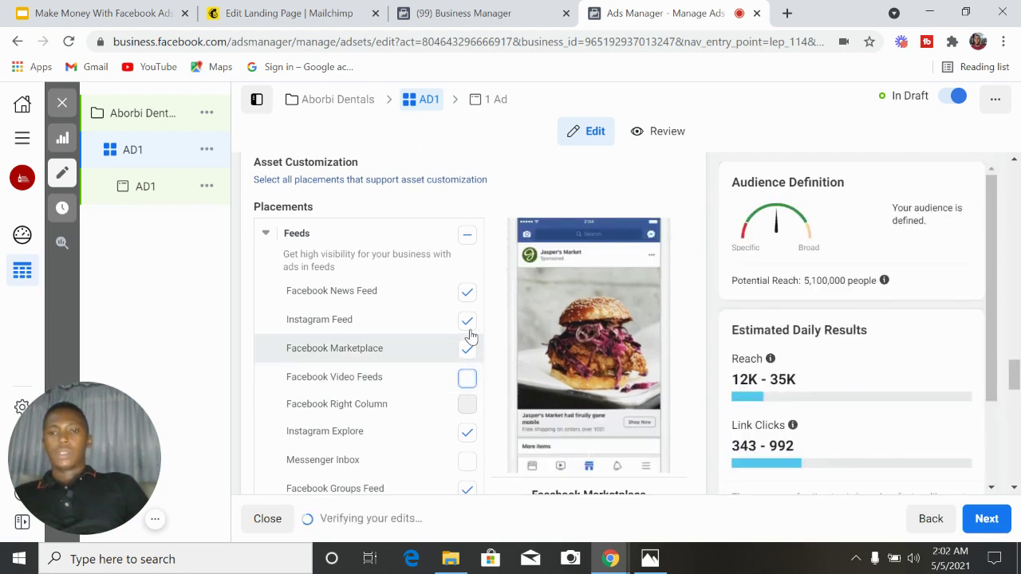
{"action": "left_click", "coordinate": [469, 341]}
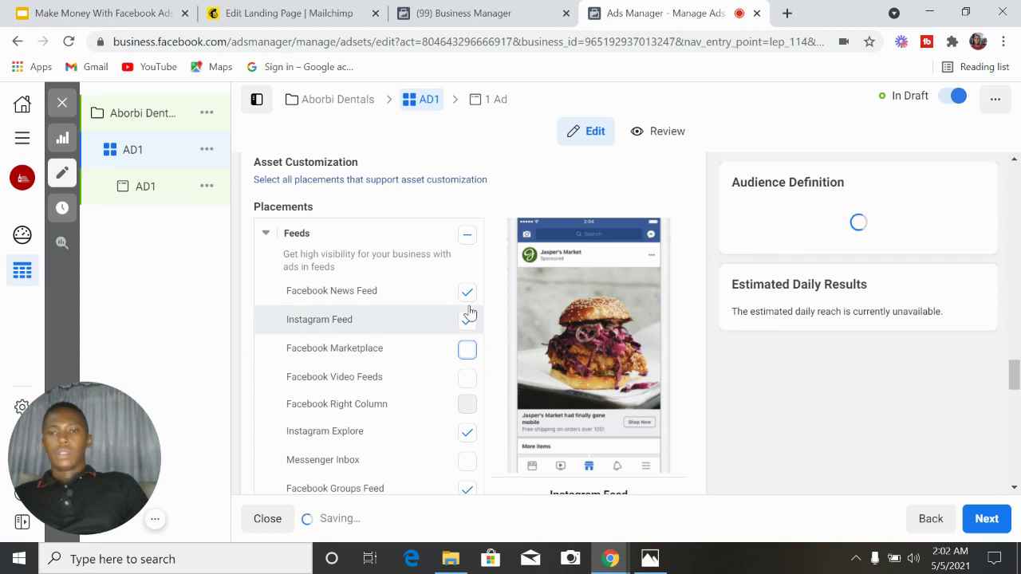
{"action": "left_click", "coordinate": [468, 436]}
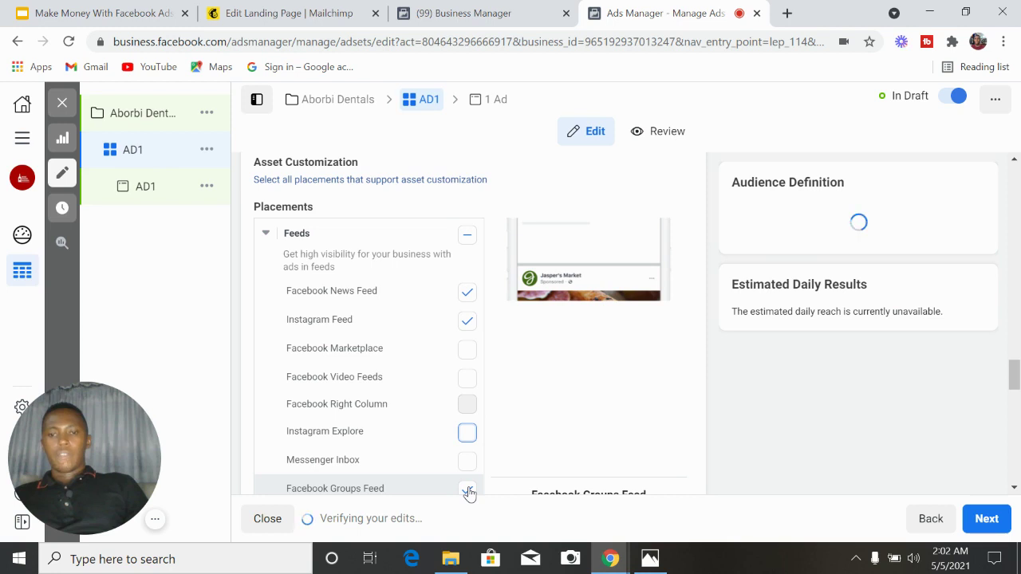
{"action": "left_click", "coordinate": [469, 490]}
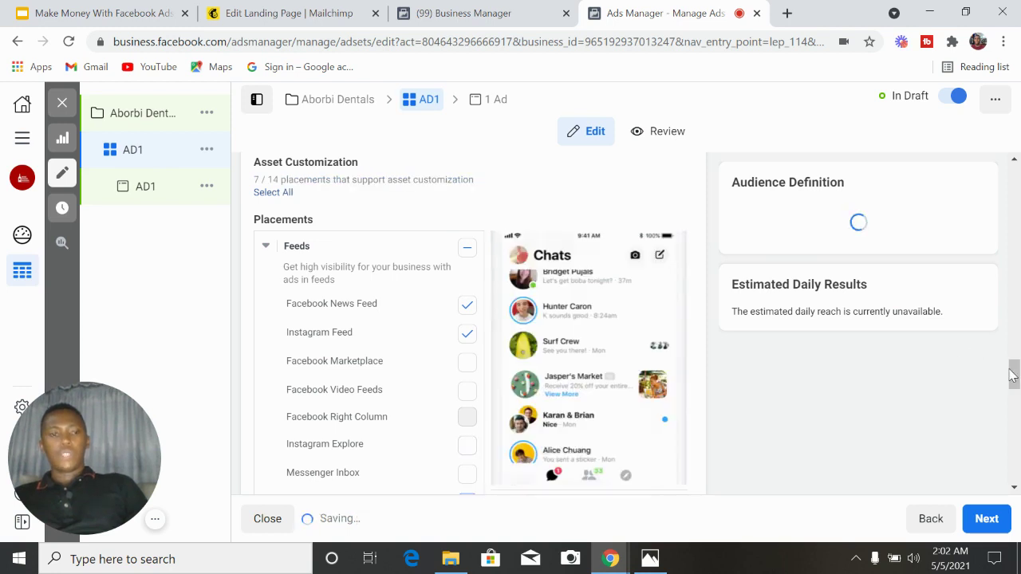
Deselect the In-Stream, Search and In-Article placement groups
{"action": "left_click_drag", "start_coordinate": [1016, 375], "coordinate": [1014, 406]}
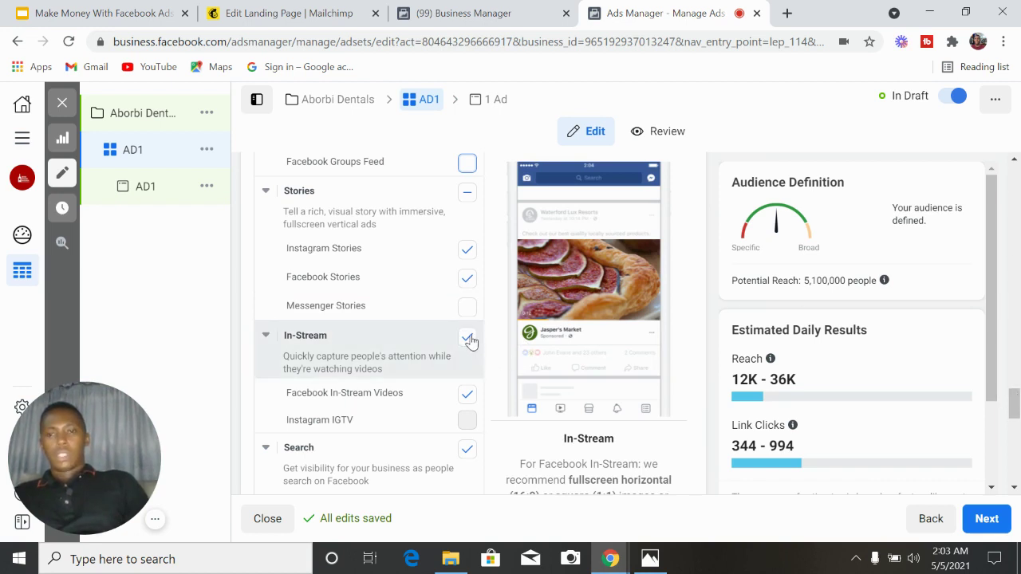
{"action": "left_click", "coordinate": [468, 339]}
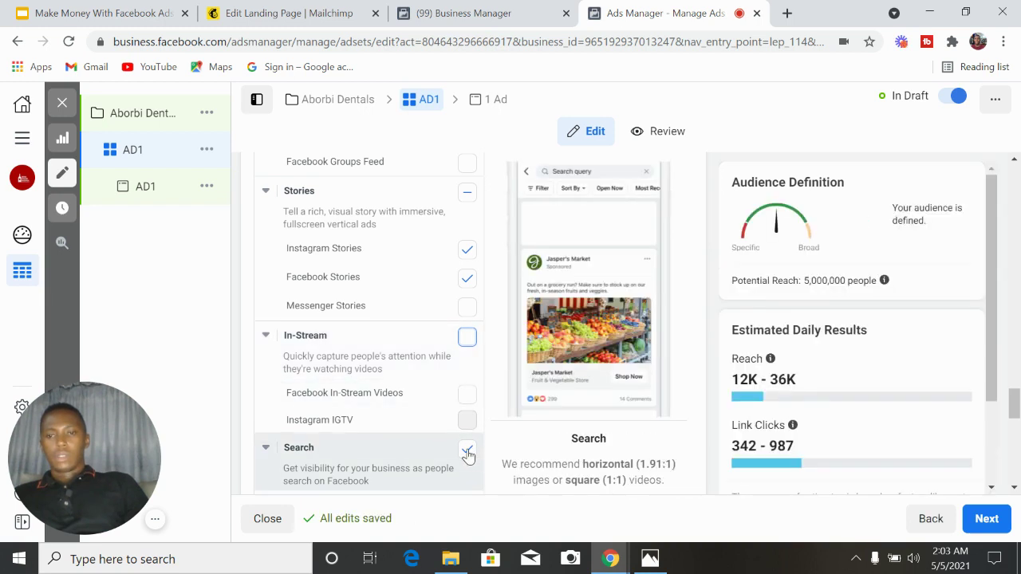
{"action": "left_click", "coordinate": [468, 451]}
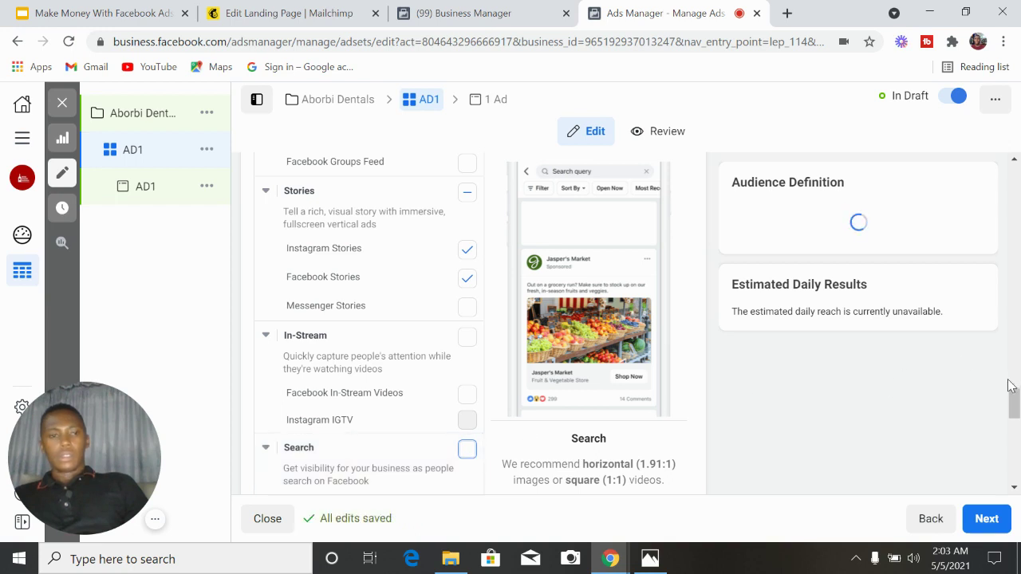
{"action": "left_click_drag", "start_coordinate": [1017, 407], "coordinate": [1016, 436]}
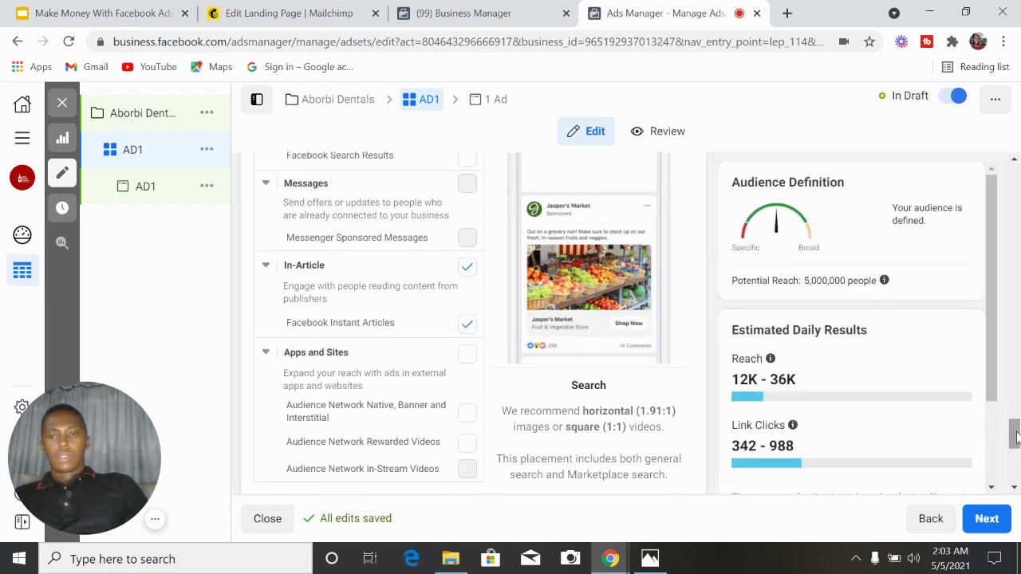
{"action": "left_click", "coordinate": [467, 268]}
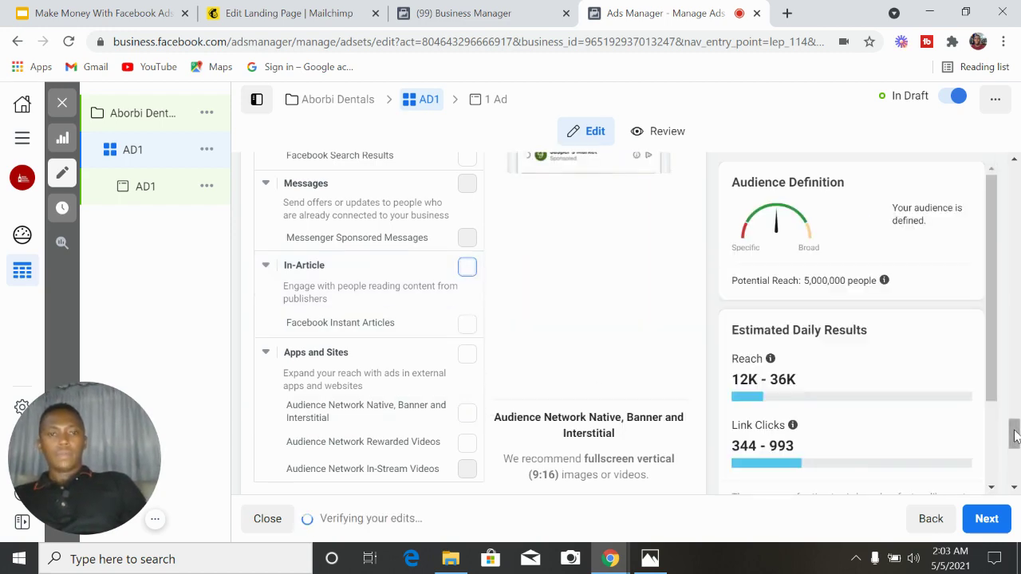
Set the ad set's optimization for ad delivery to Landing Page Views
{"action": "left_click_drag", "start_coordinate": [1015, 435], "coordinate": [1016, 467]}
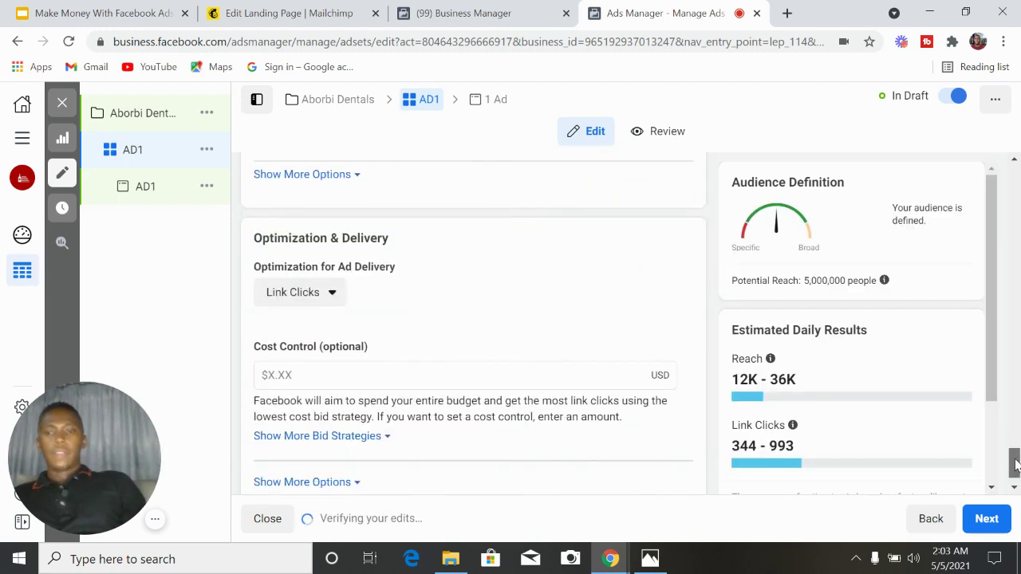
{"action": "left_click", "coordinate": [331, 309]}
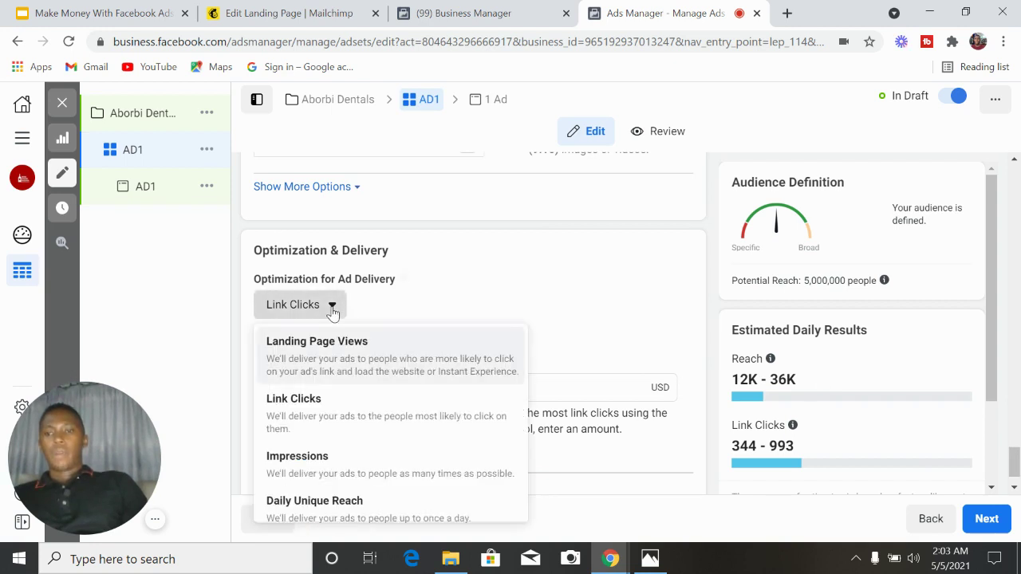
{"action": "left_click", "coordinate": [344, 367]}
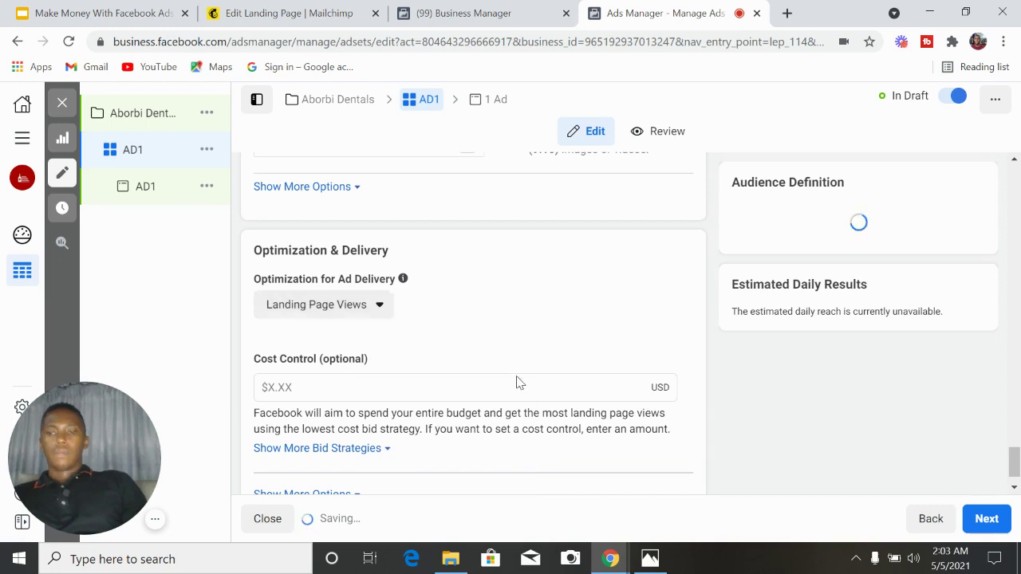
Continue to the ad-level settings of AD1 and check the available Instagram accounts in its identity
{"action": "left_click", "coordinate": [983, 518]}
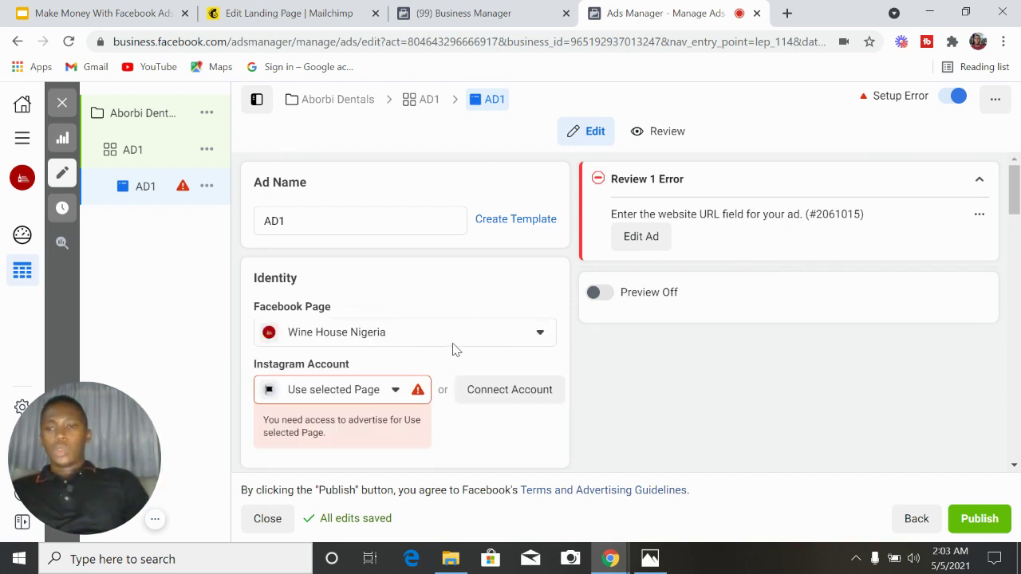
{"action": "left_click", "coordinate": [397, 391]}
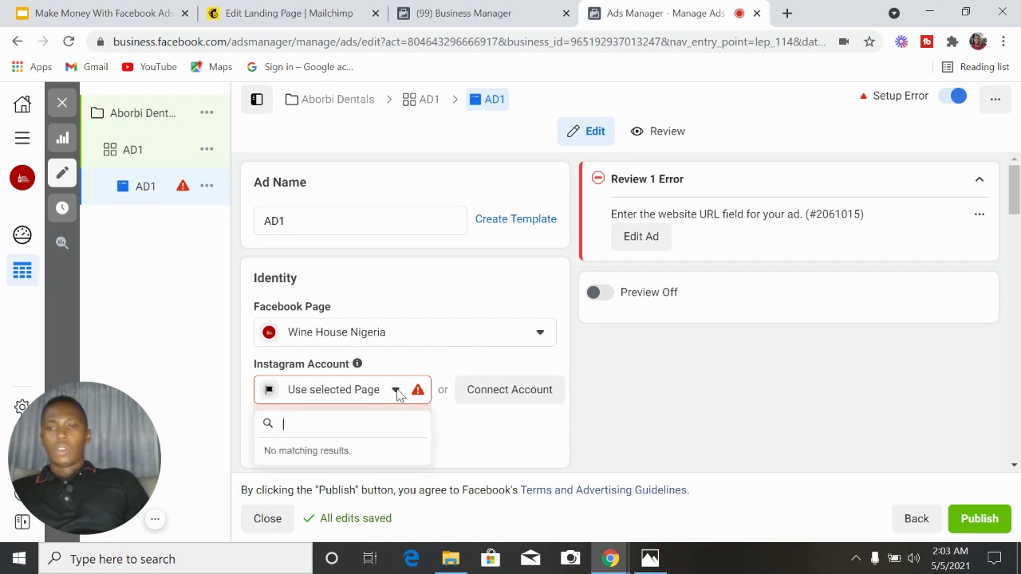
{"action": "left_click", "coordinate": [351, 459]}
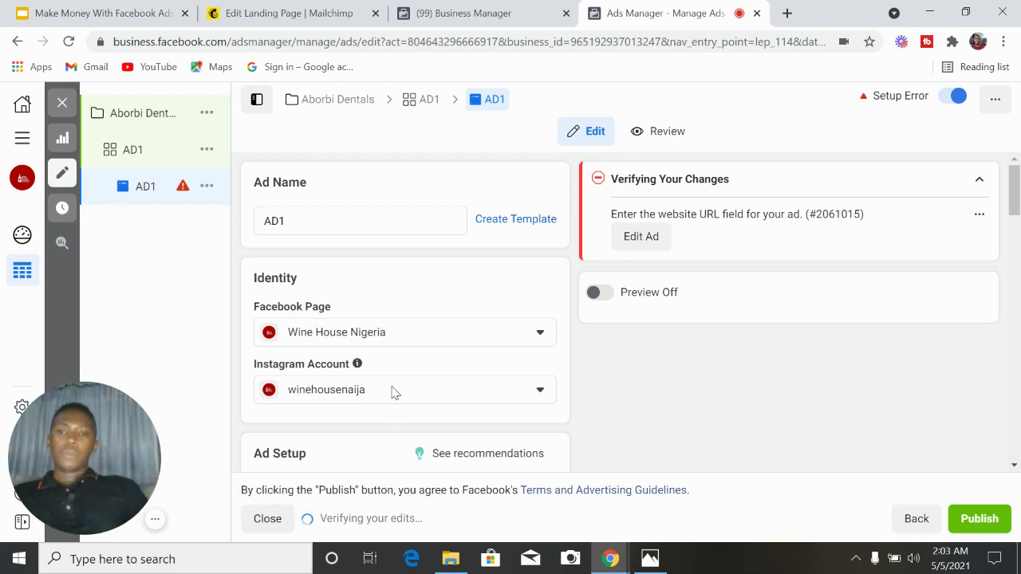
Change the ad's Facebook Page to the advertiser's personal-name page, listed in the first of the two one-page business groups bearing that name
{"action": "left_click", "coordinate": [545, 337]}
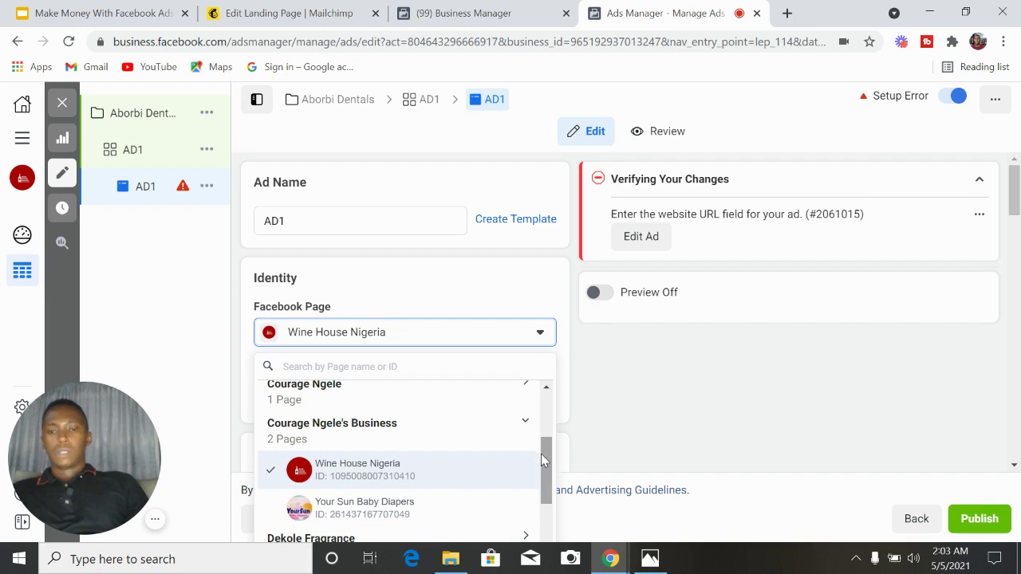
{"action": "mouse_move", "coordinate": [541, 454]}
{"action": "left_mouse_down"}
{"action": "mouse_move", "coordinate": [551, 519]}
{"action": "mouse_move", "coordinate": [555, 441]}
{"action": "left_mouse_up"}
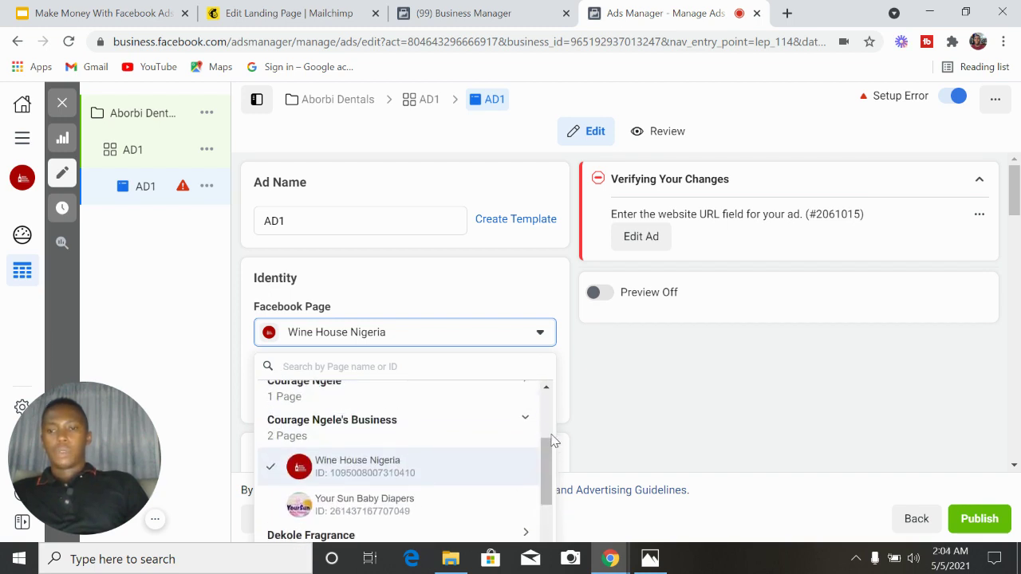
{"action": "scroll", "coordinate": [548, 467], "scroll_direction": "up", "scroll_amount": 1}
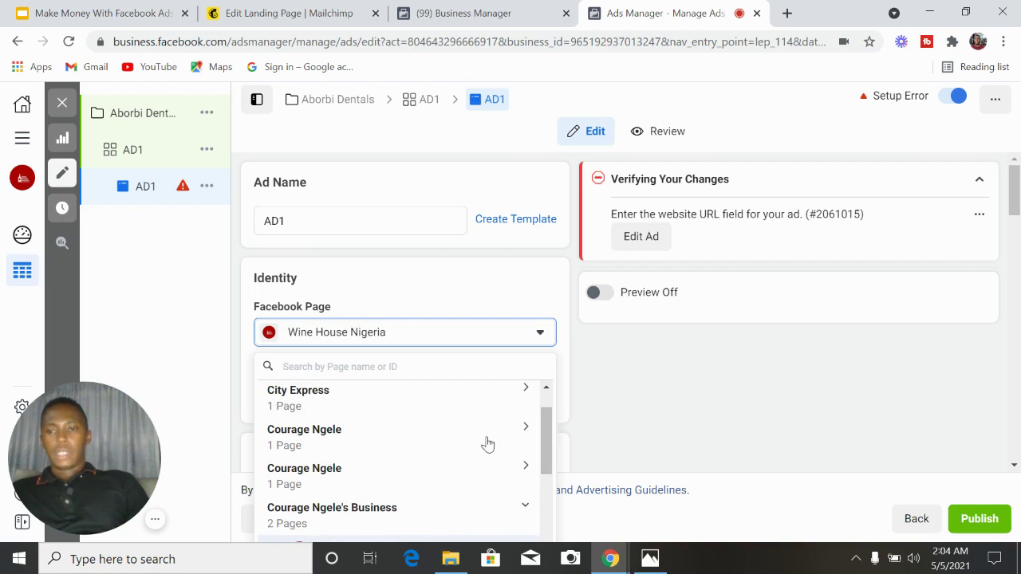
{"action": "left_click", "coordinate": [522, 430]}
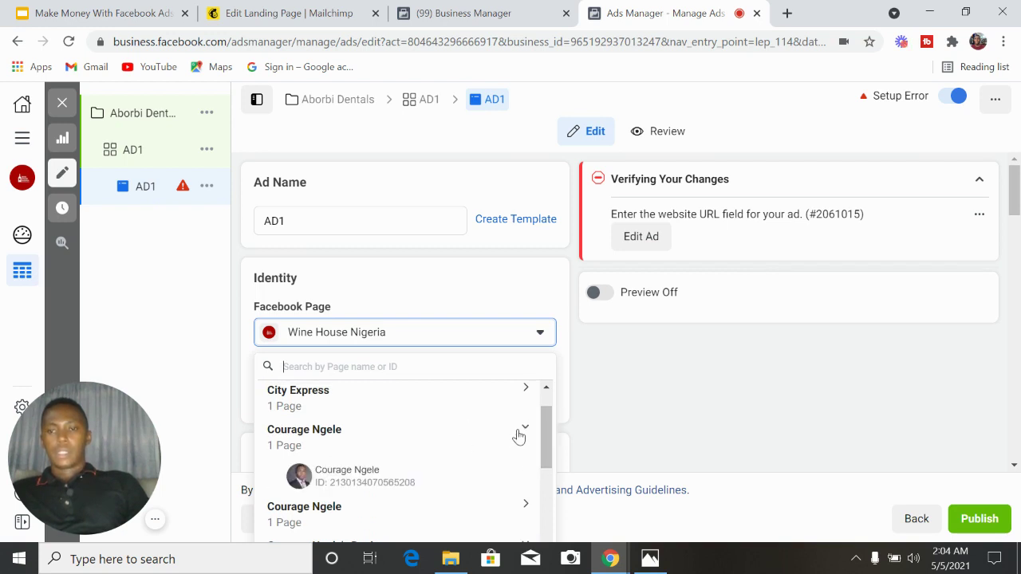
{"action": "left_click", "coordinate": [407, 473]}
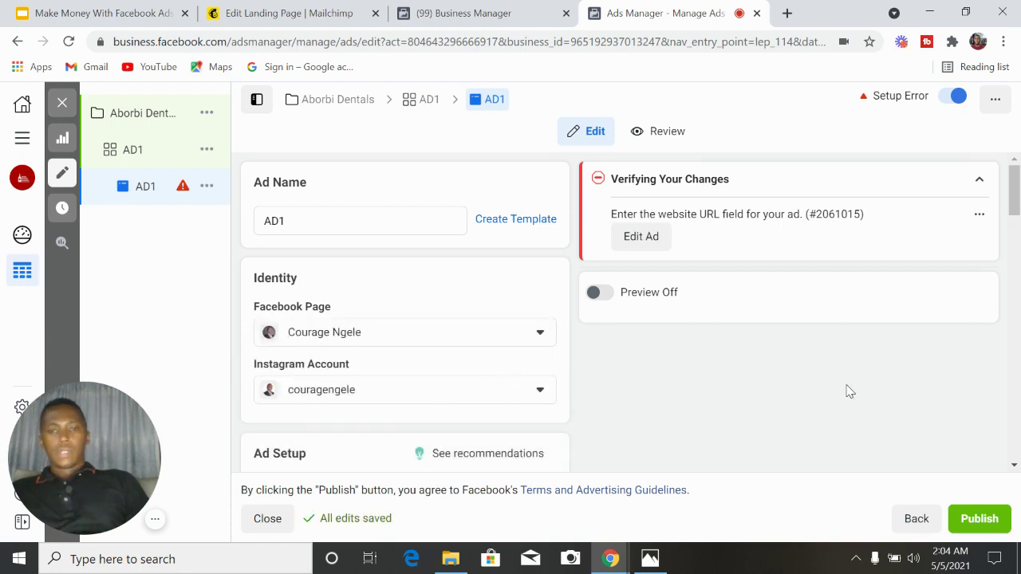
{"action": "left_click_drag", "start_coordinate": [1014, 201], "coordinate": [1016, 254]}
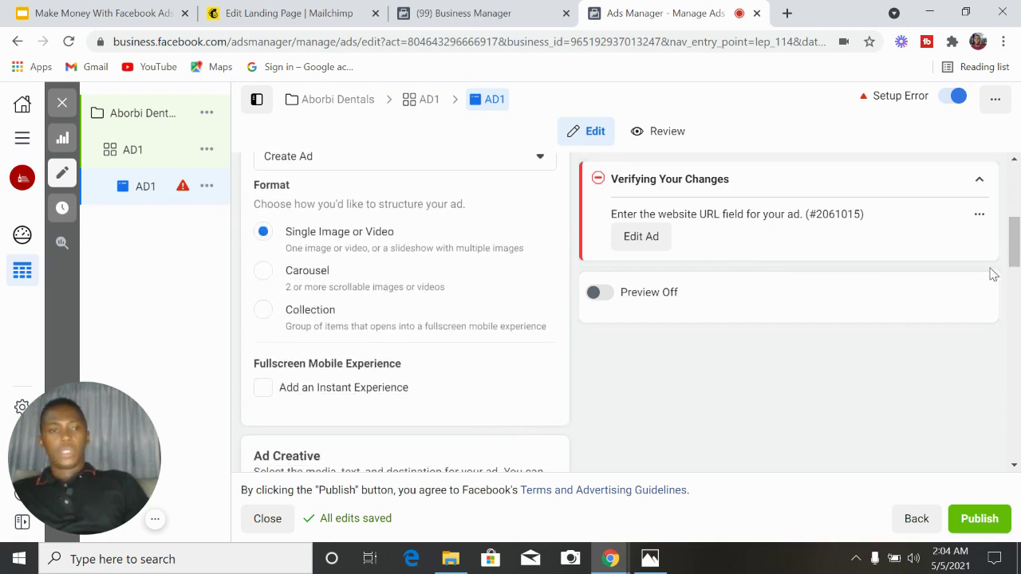
Upload the "Tooth ache" image from the Desktop folder as the ad creative's media
{"action": "left_click_drag", "start_coordinate": [1014, 251], "coordinate": [1012, 297]}
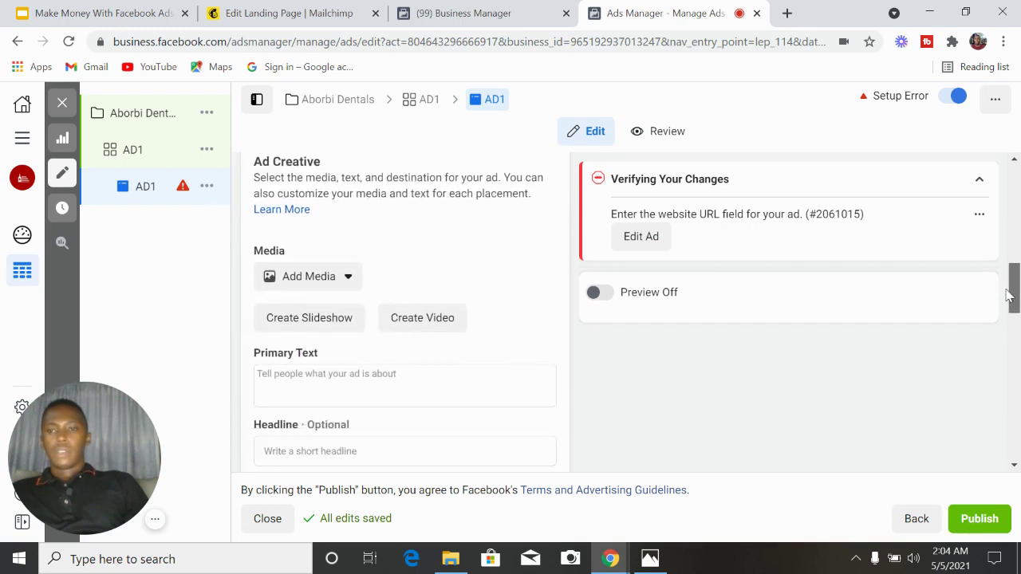
{"action": "left_click", "coordinate": [345, 281]}
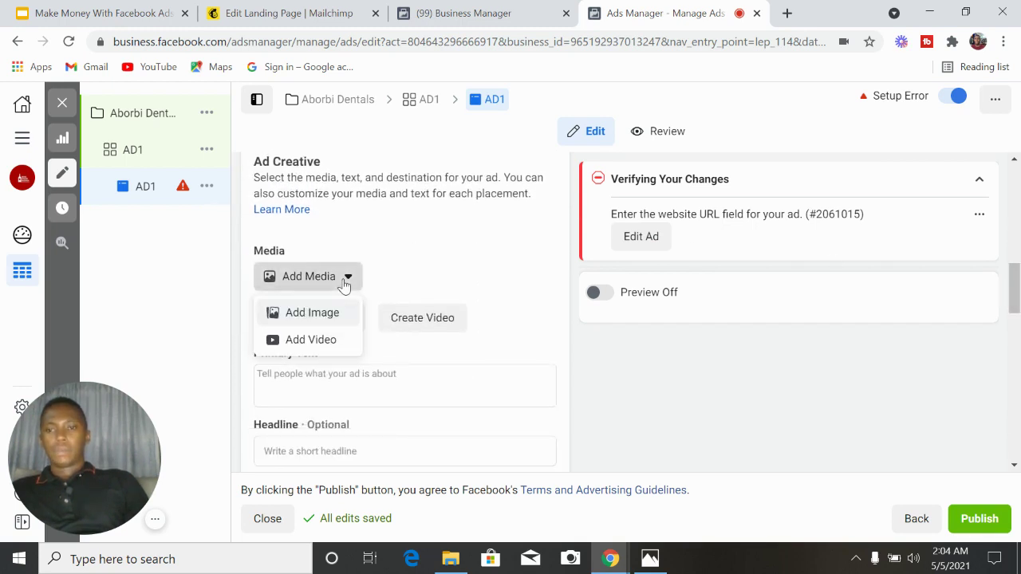
{"action": "left_click", "coordinate": [321, 317]}
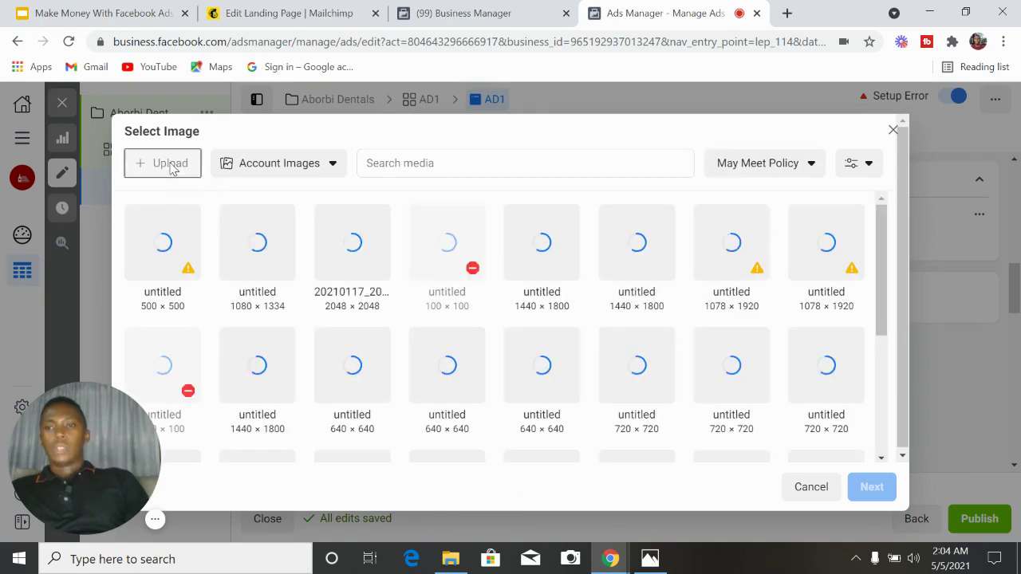
{"action": "left_click", "coordinate": [168, 164]}
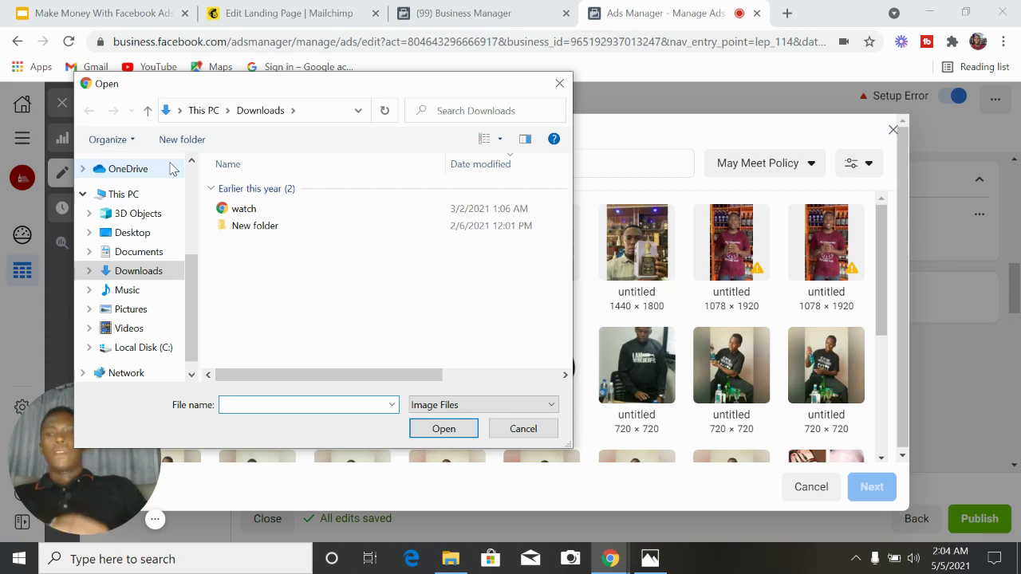
{"action": "left_click", "coordinate": [149, 234]}
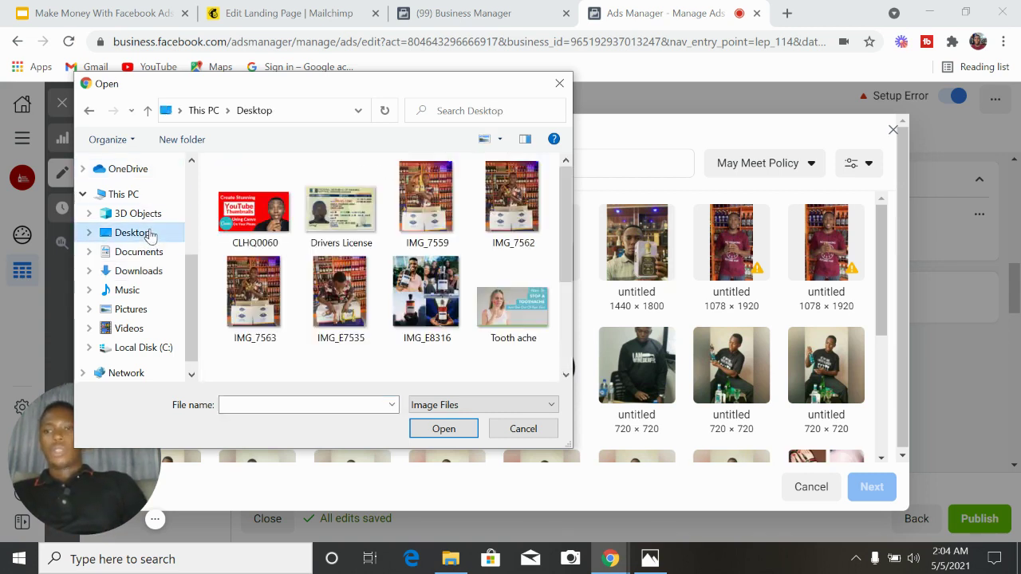
{"action": "left_click", "coordinate": [513, 301]}
{"action": "left_click", "coordinate": [445, 428]}
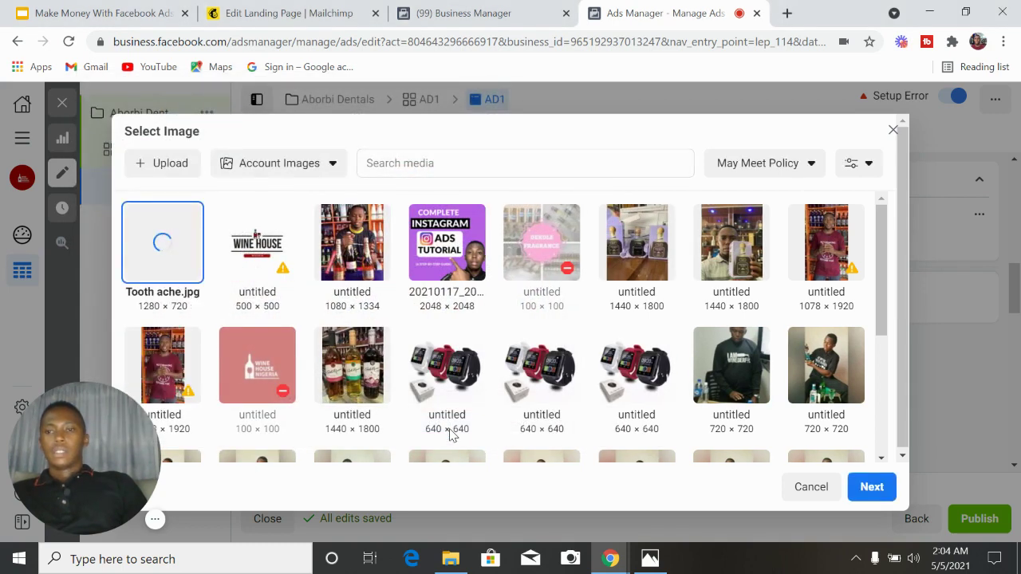
Review the image in the Vertical (9:16) and Square (1:1) placements, accept it uncropped with Enhancements on, and check the ad preview
{"action": "left_click", "coordinate": [872, 488]}
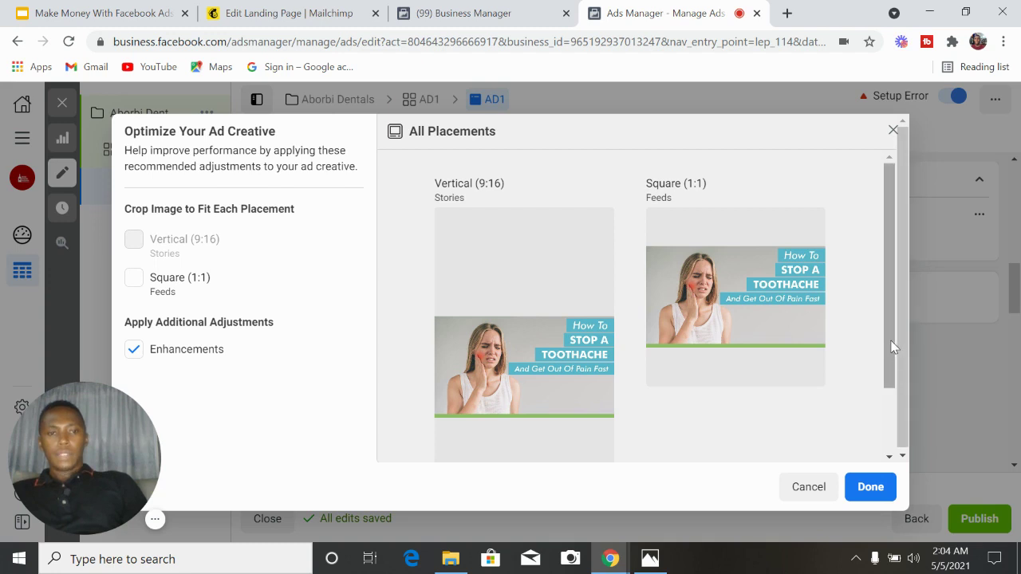
{"action": "scroll", "coordinate": [893, 348], "scroll_direction": "down", "scroll_amount": 1}
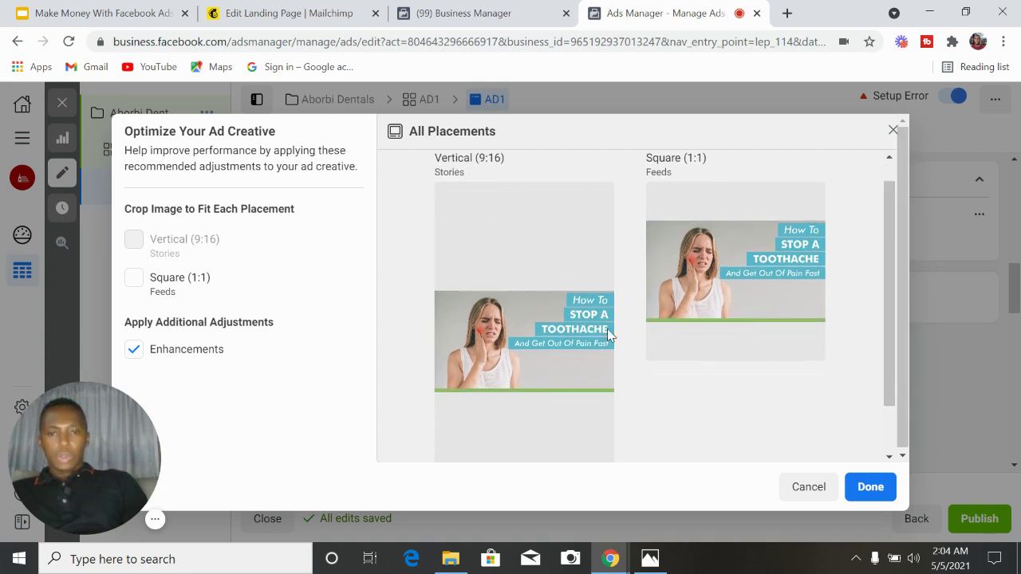
{"action": "mouse_move", "coordinate": [581, 346]}
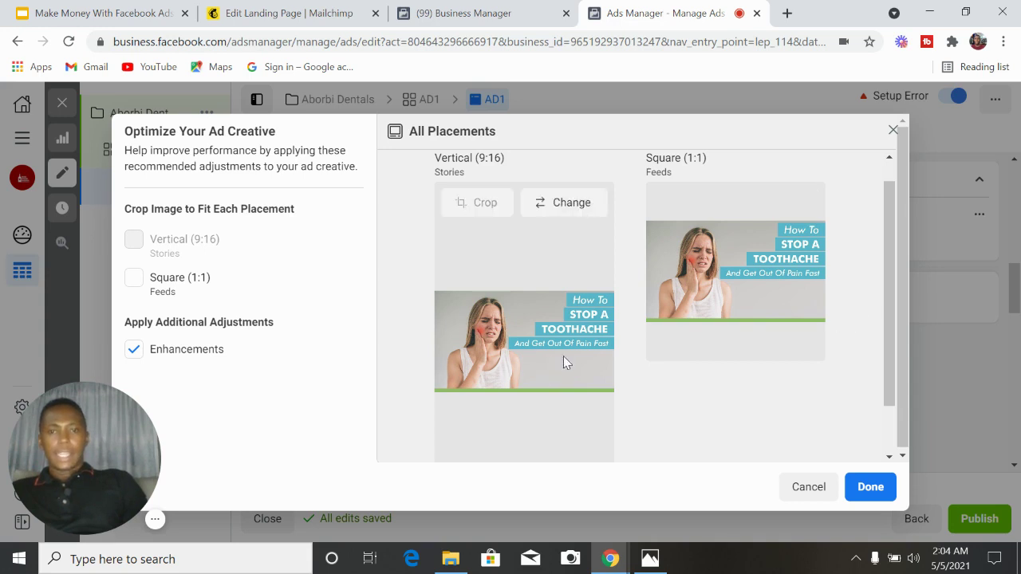
{"action": "scroll", "coordinate": [887, 347], "scroll_direction": "down", "scroll_amount": 2}
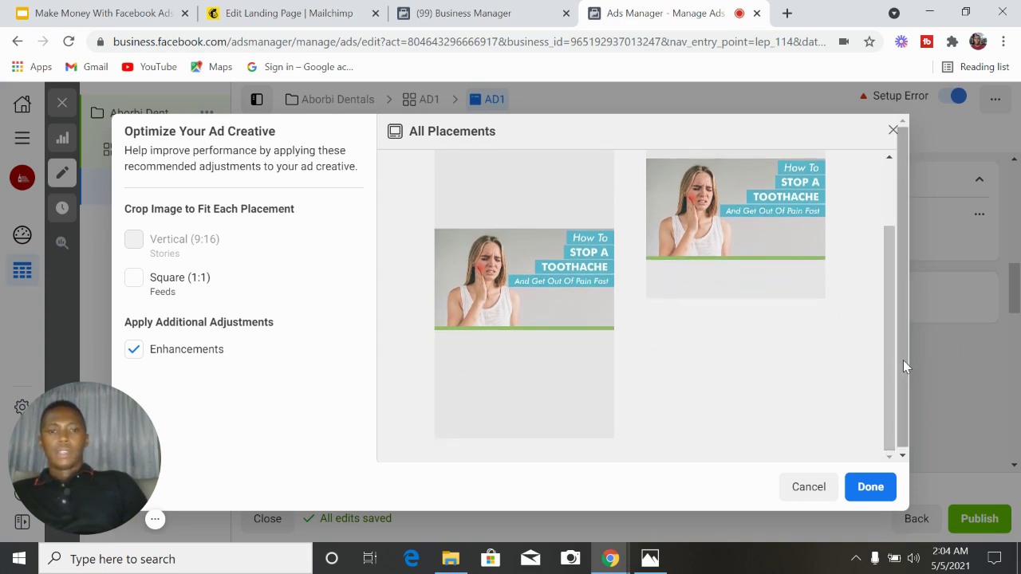
{"action": "left_click", "coordinate": [870, 488]}
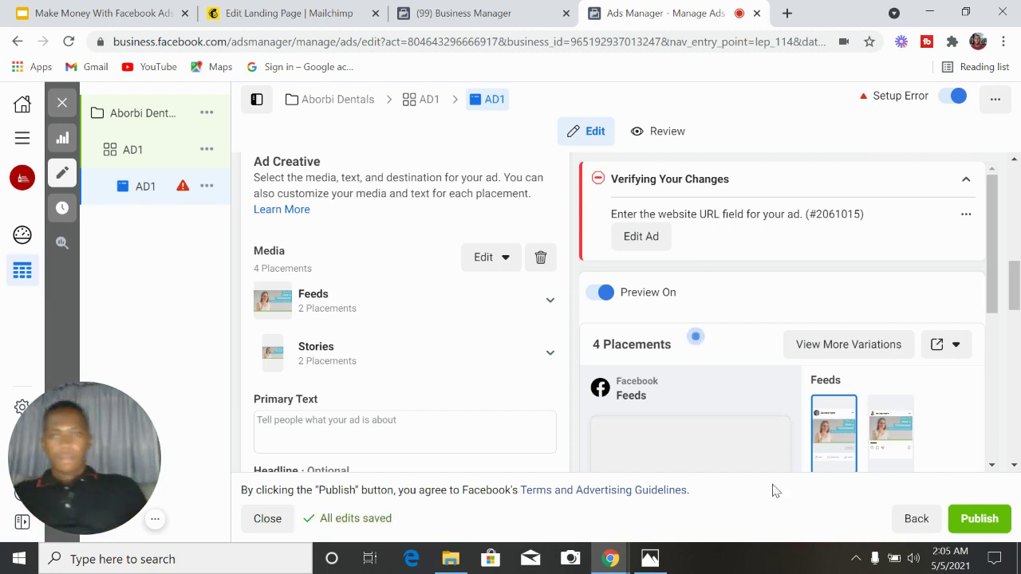
{"action": "left_click_drag", "start_coordinate": [993, 285], "coordinate": [994, 390]}
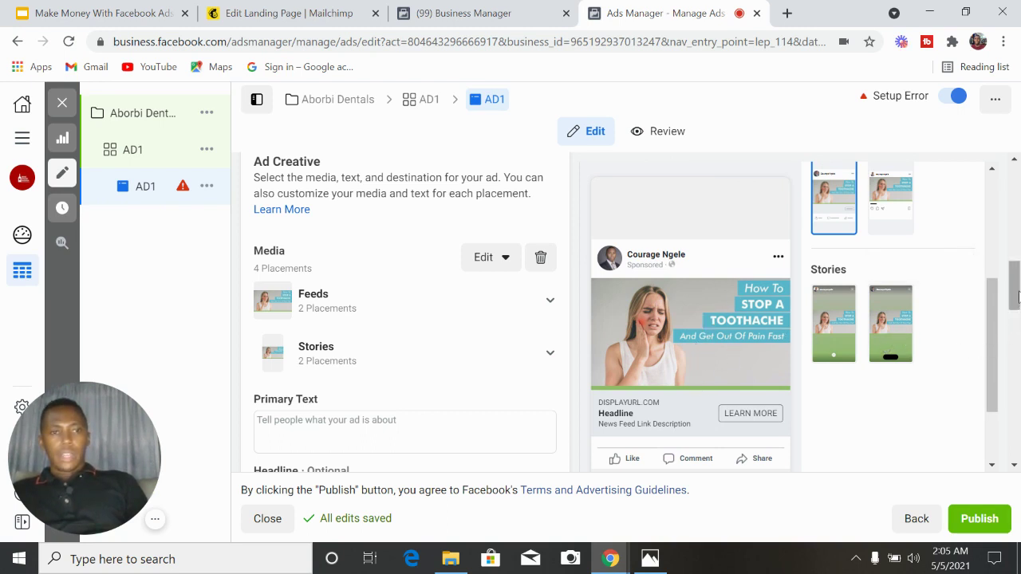
Start the ad's primary text with the question "Feeling any pain, shock or discomfort on the tooth?"
{"action": "scroll", "coordinate": [1017, 297], "scroll_direction": "down", "scroll_amount": 2}
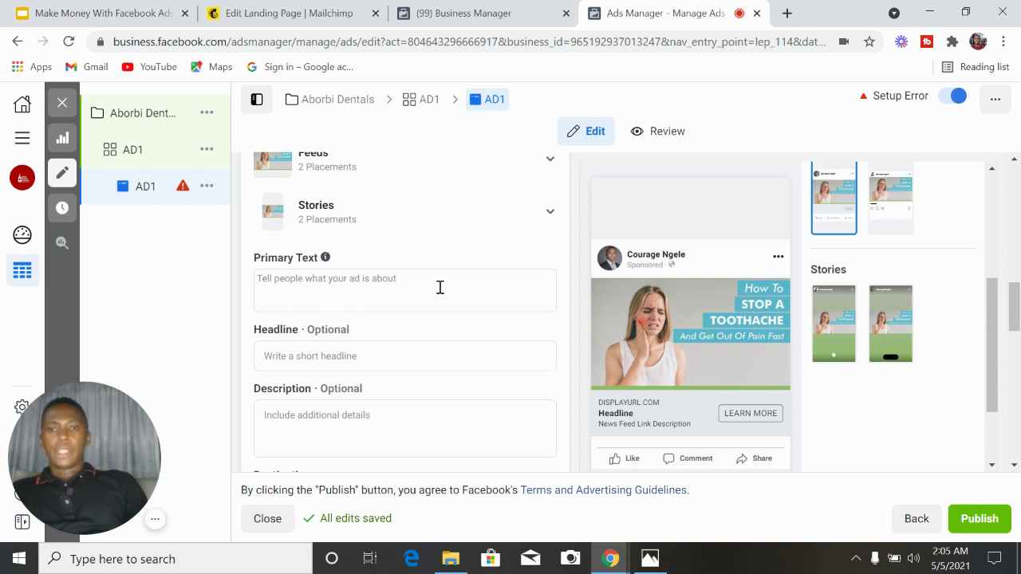
{"action": "left_click", "coordinate": [439, 287]}
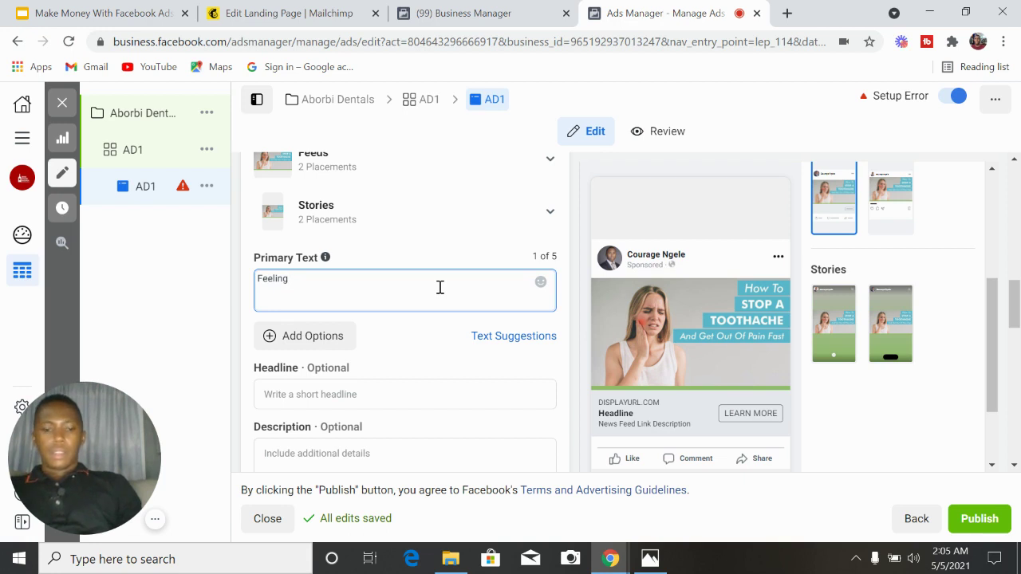
{"action": "type", "text": "Feeling "}
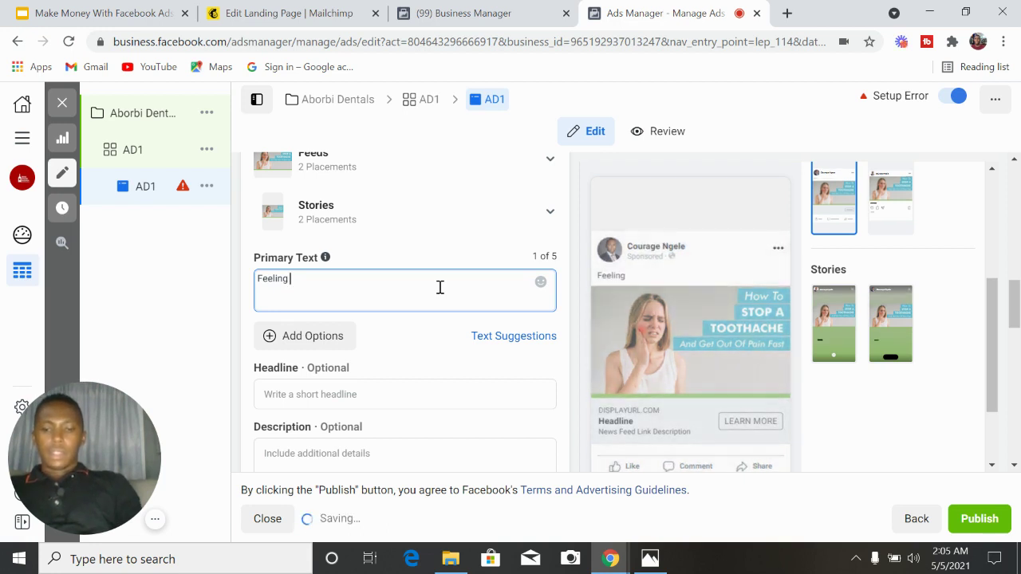
{"action": "type", "text": "any pain,"}
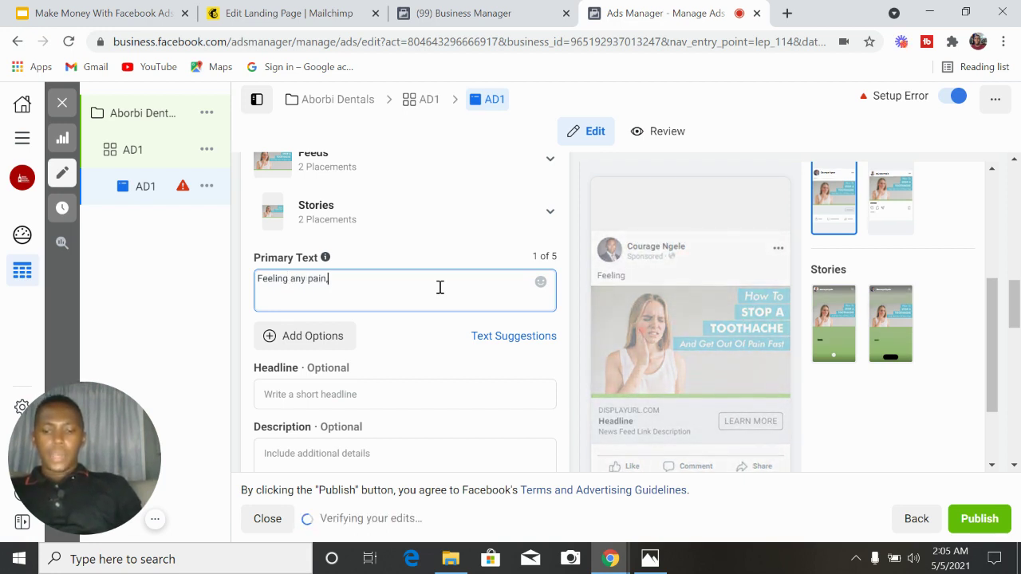
{"action": "type", "text": " shock o"}
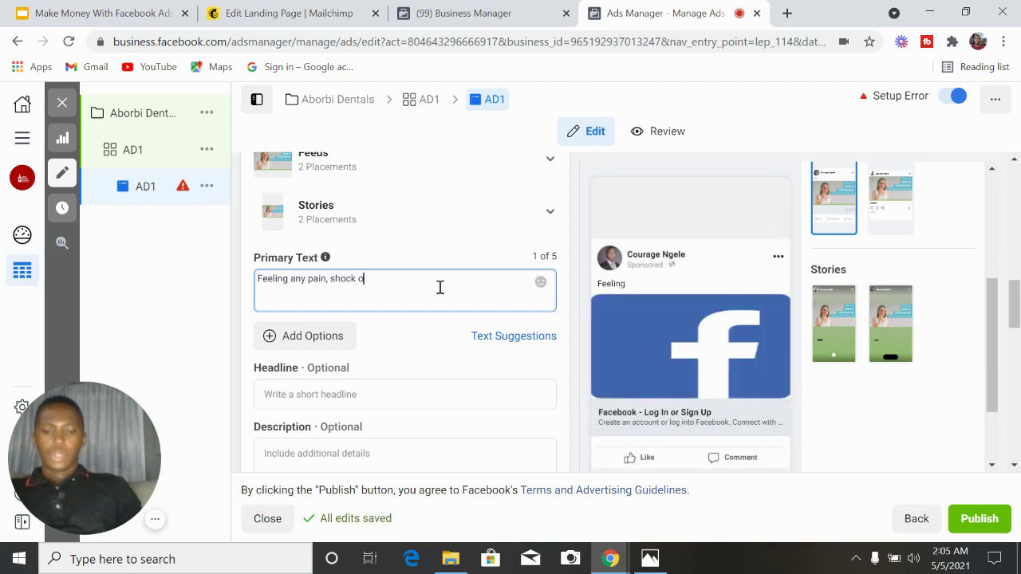
{"action": "type", "text": "r dis"}
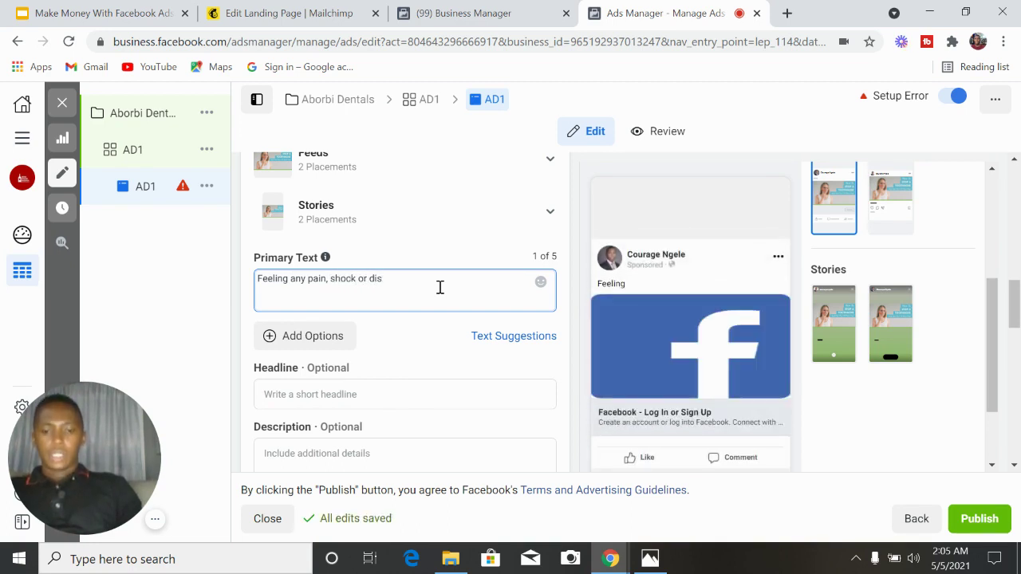
{"action": "type", "text": "com"}
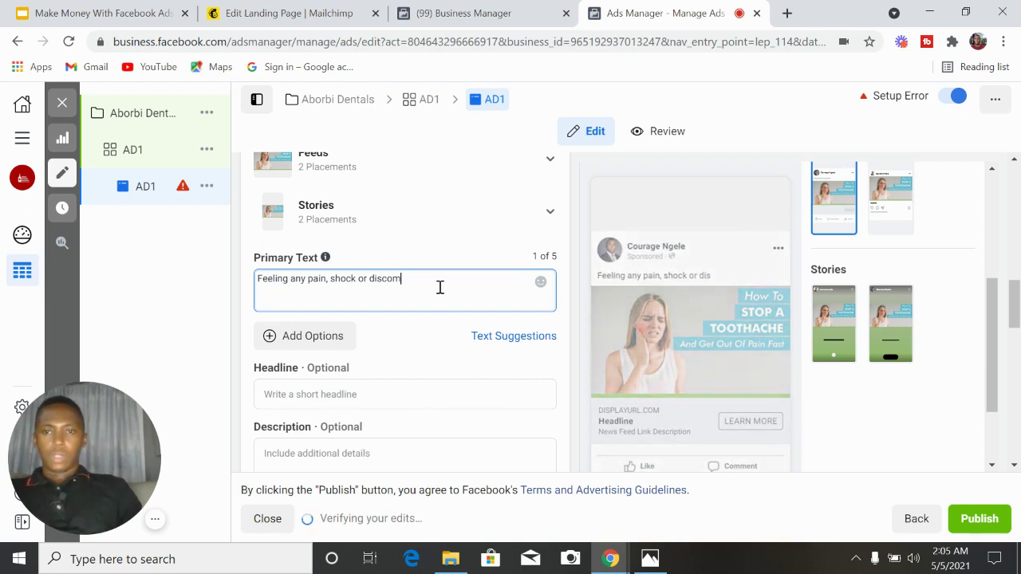
{"action": "type", "text": "forfort"}
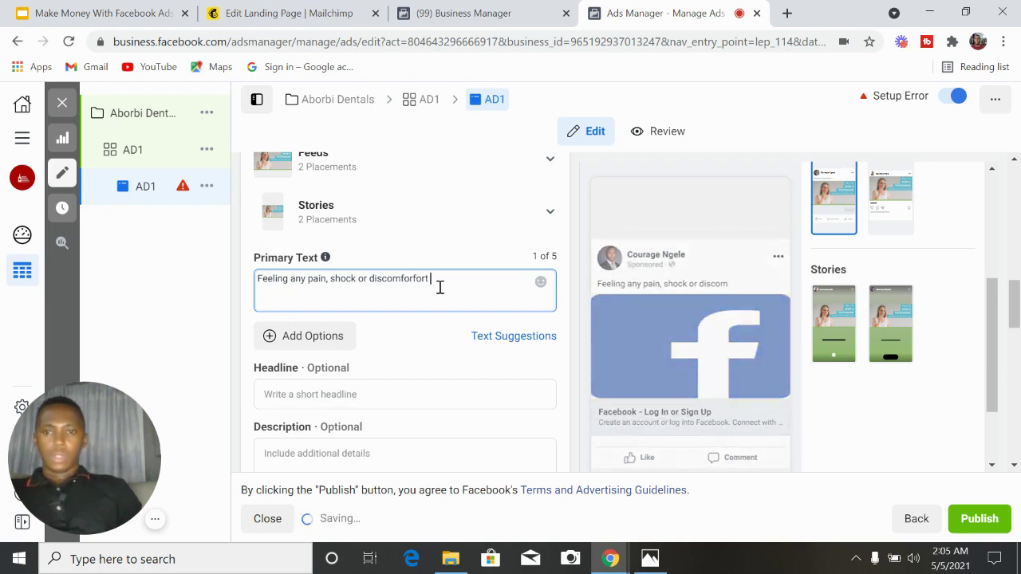
{"action": "key", "text": "BackSpace"}
{"action": "key", "text": "BackSpace"}
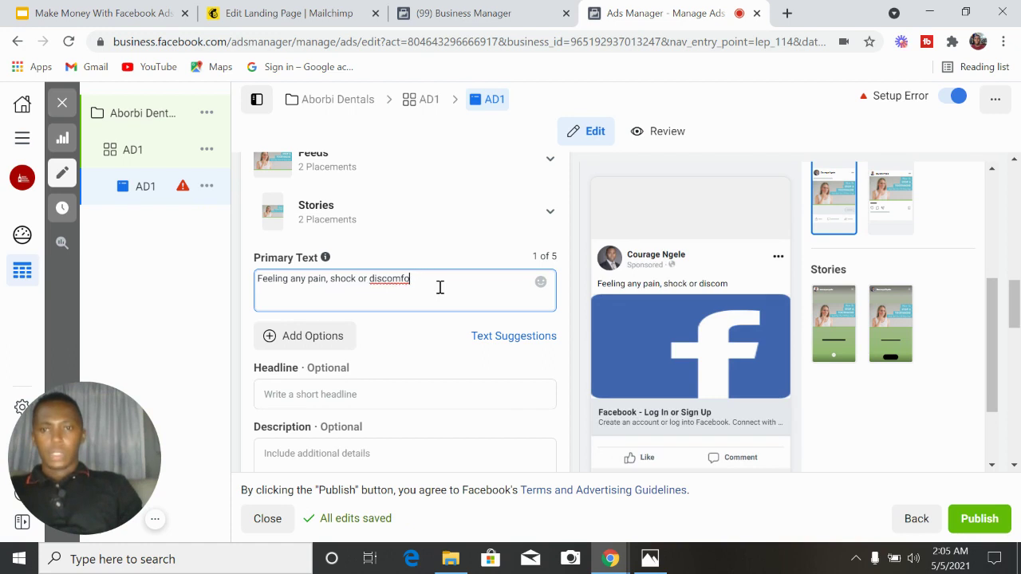
{"action": "type", "text": "rt "}
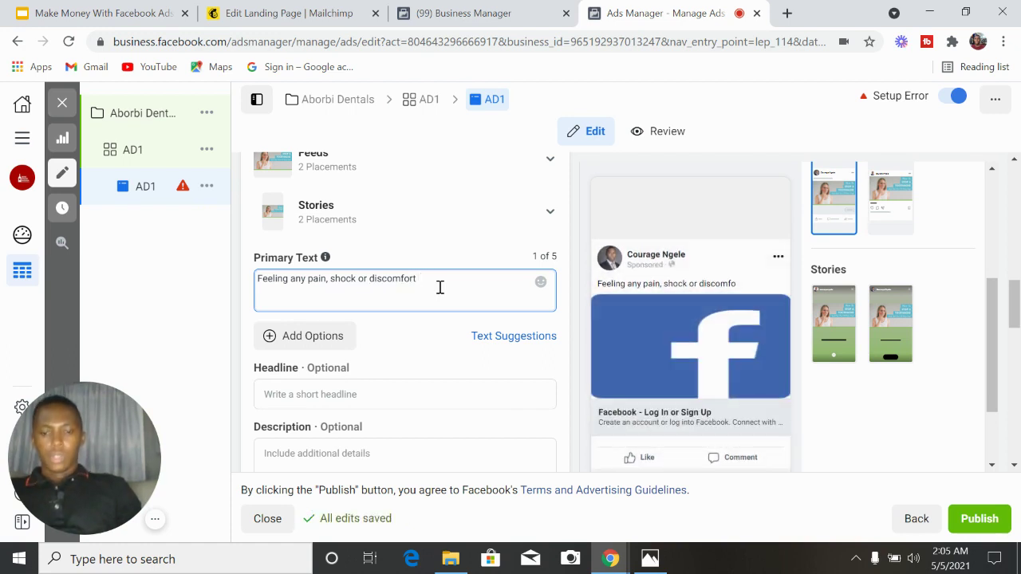
{"action": "type", "text": "on the t"}
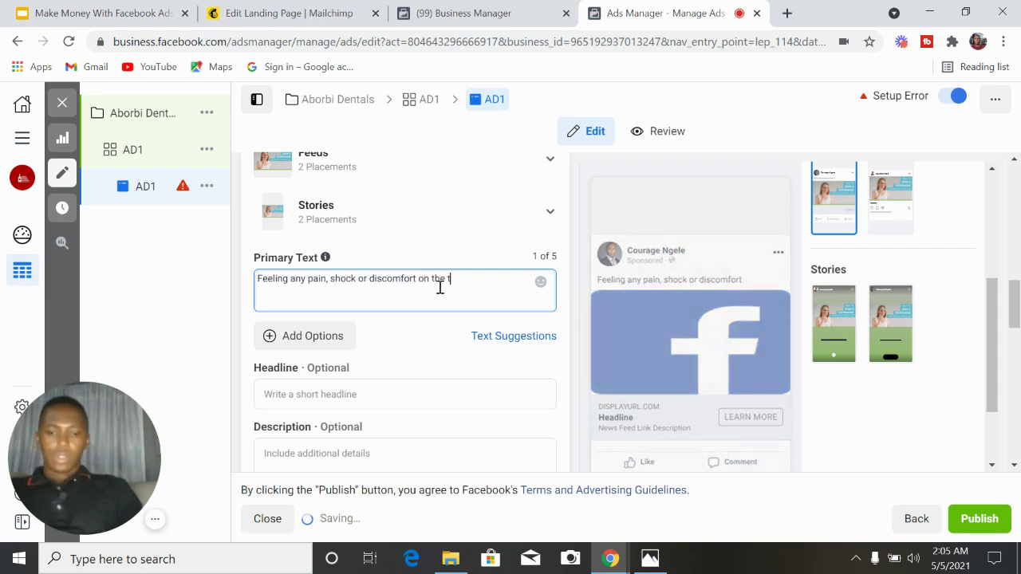
{"action": "type", "text": "ooth?"}
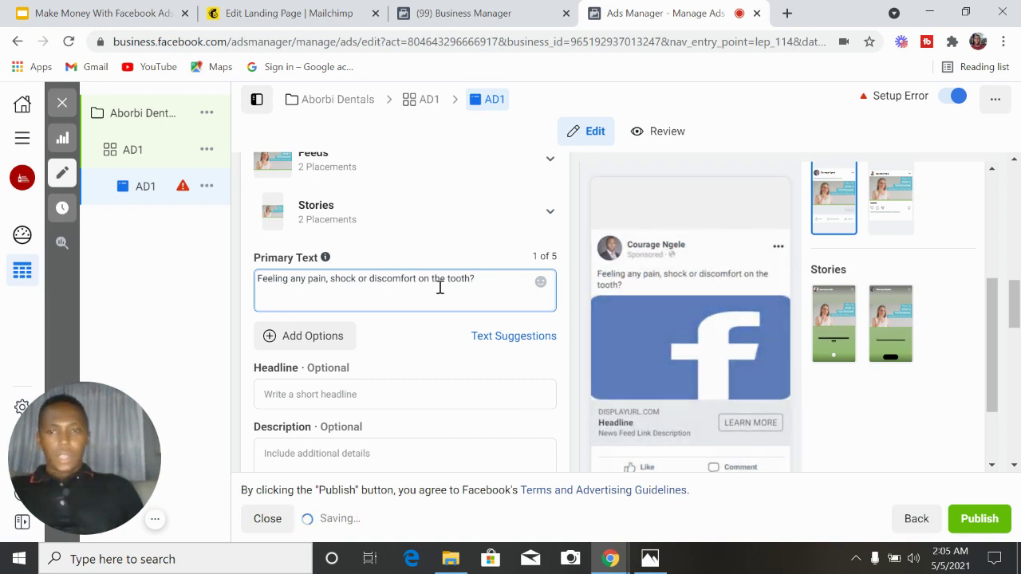
Add a second paragraph to the ad's primary text reading "Get a FREE dental checkup and end that pain", after a blank line
{"action": "key", "text": "Return"}
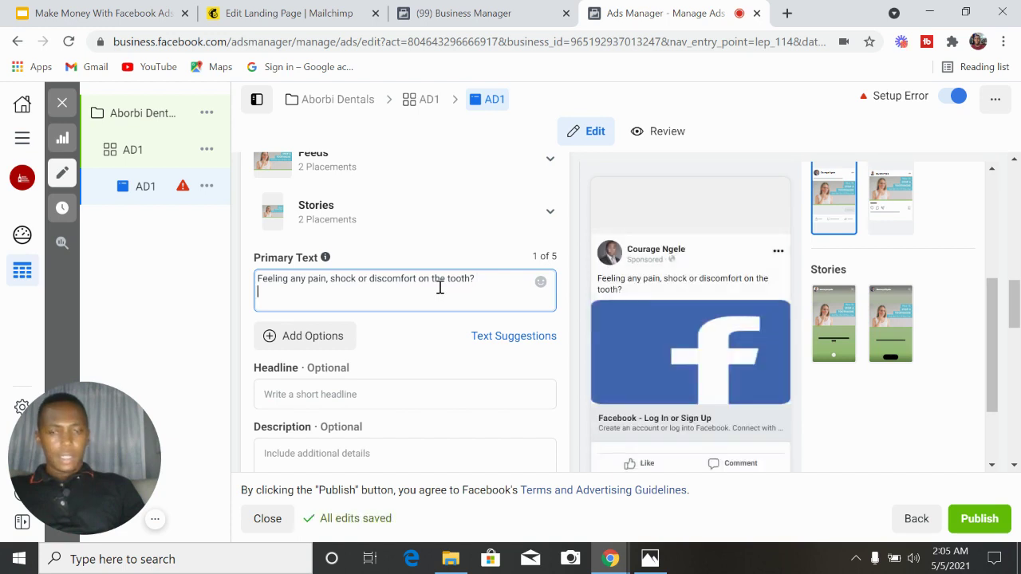
{"action": "key", "text": "Return"}
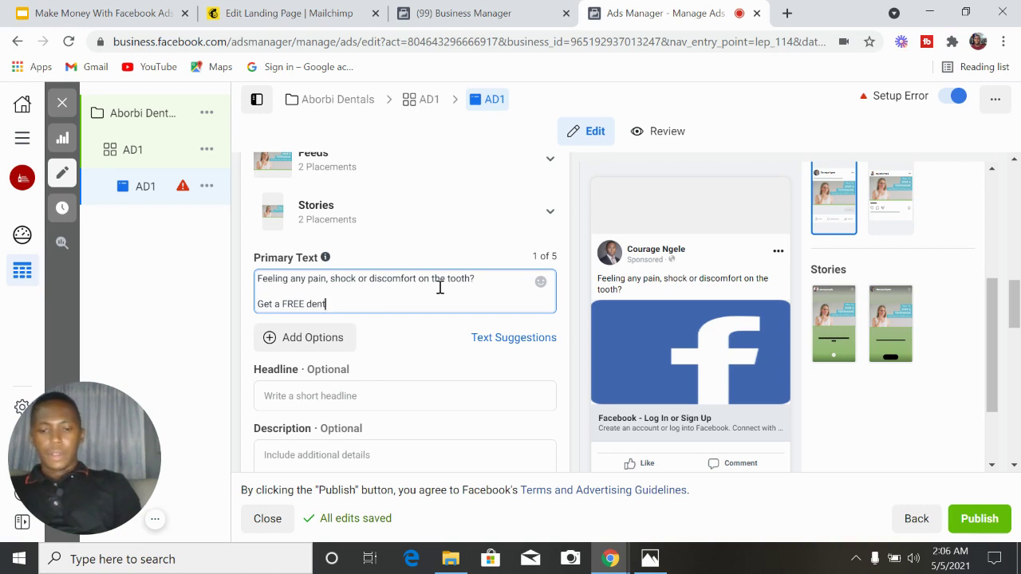
{"action": "type", "text": "Get a FREE dental che"}
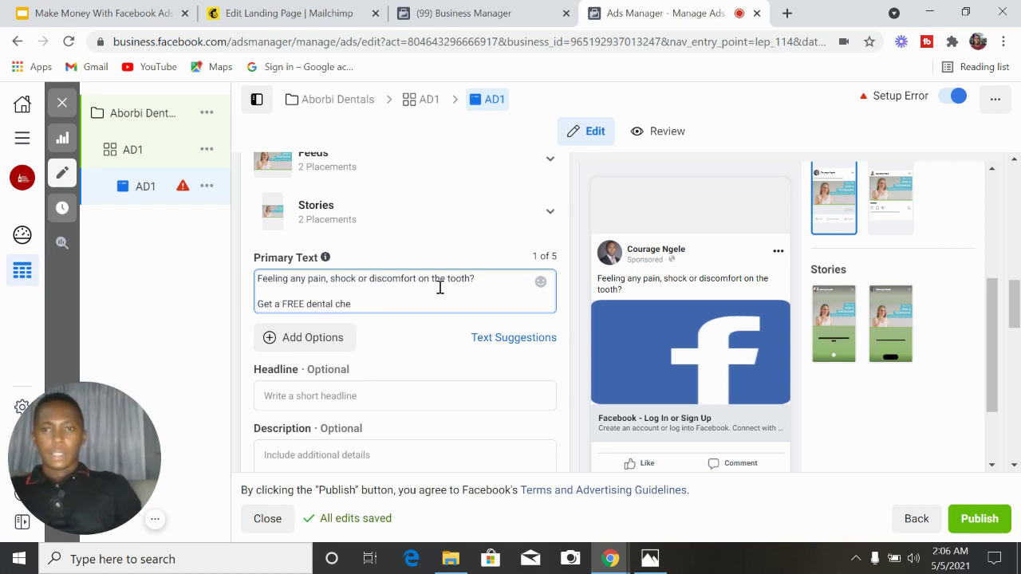
{"action": "type", "text": "ckup and end"}
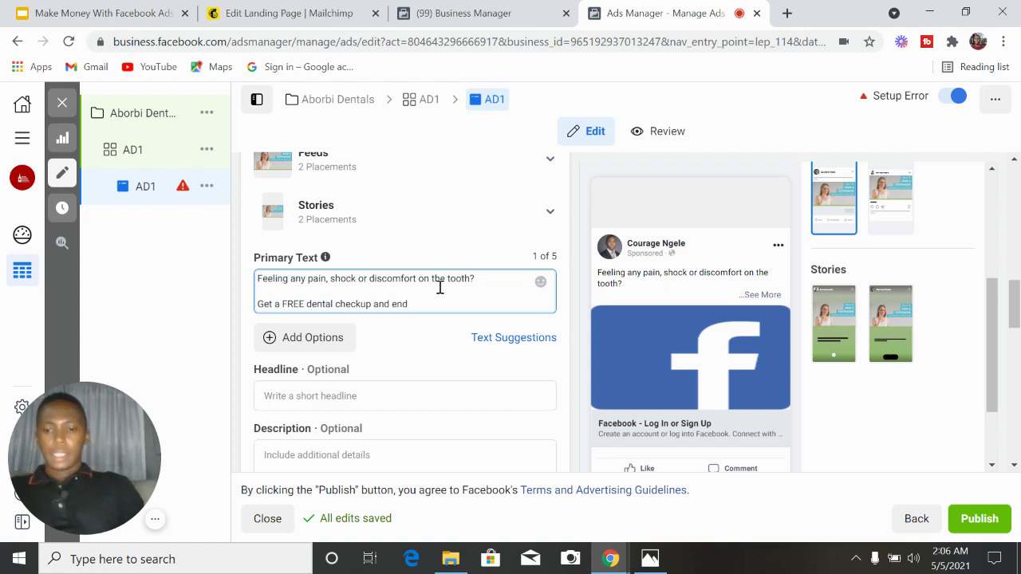
{"action": "type", "text": "that pai"}
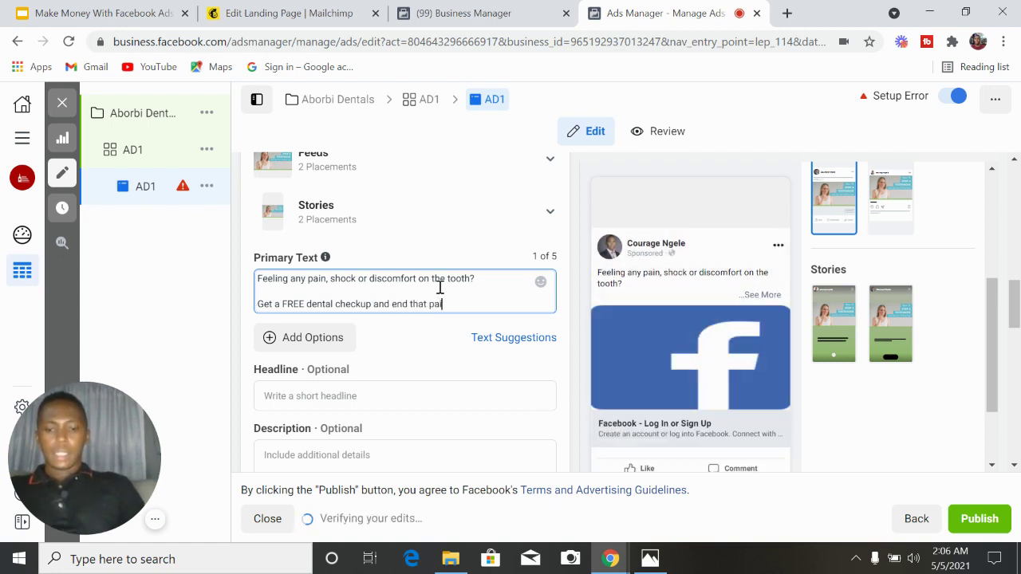
{"action": "type", "text": "n"}
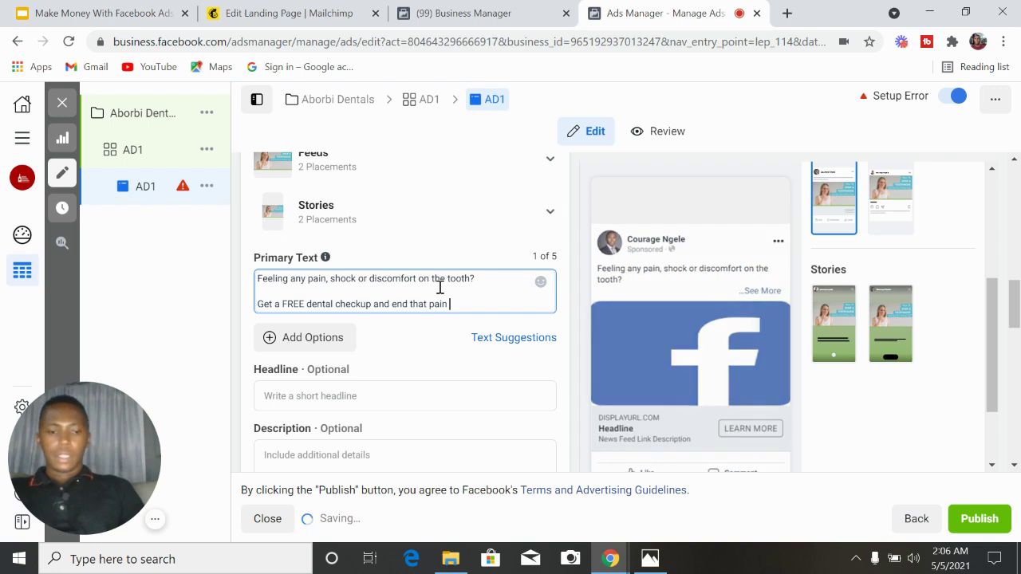
Replace the word "pain" with "toothache" in the second paragraph of the primary text and end the sentence with "fast."
{"action": "key", "text": "BackSpace"}
{"action": "key", "text": "BackSpace"}
{"action": "key", "text": "BackSpace"}
{"action": "key", "text": "BackSpace"}
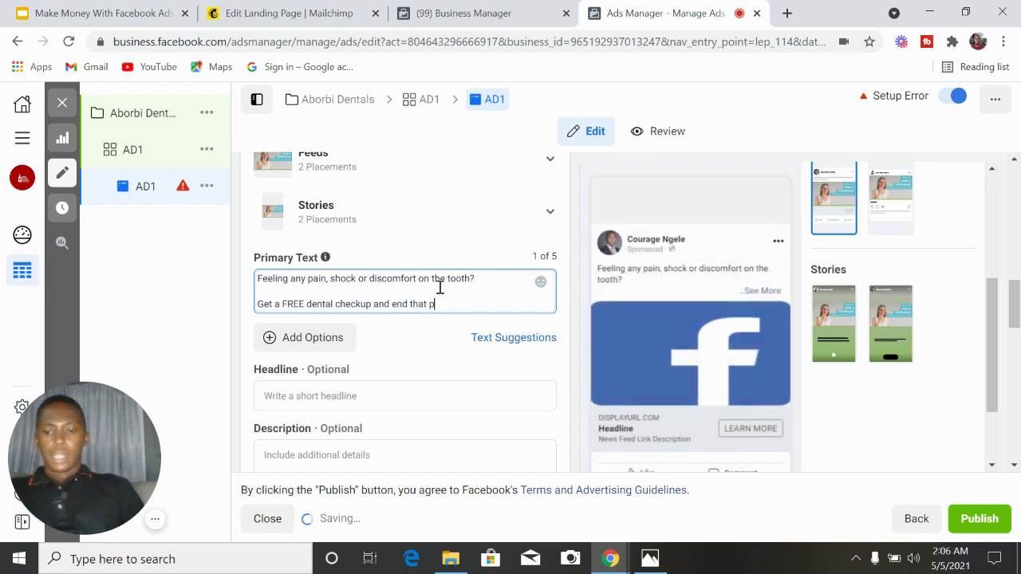
{"action": "key", "text": "BackSpace"}
{"action": "type", "text": "tootha"}
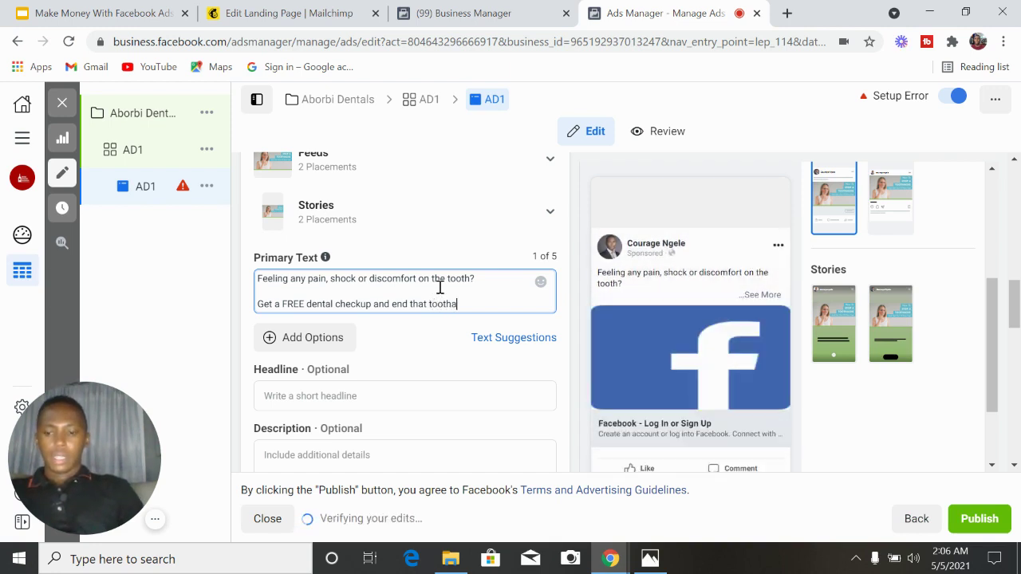
{"action": "type", "text": "che"}
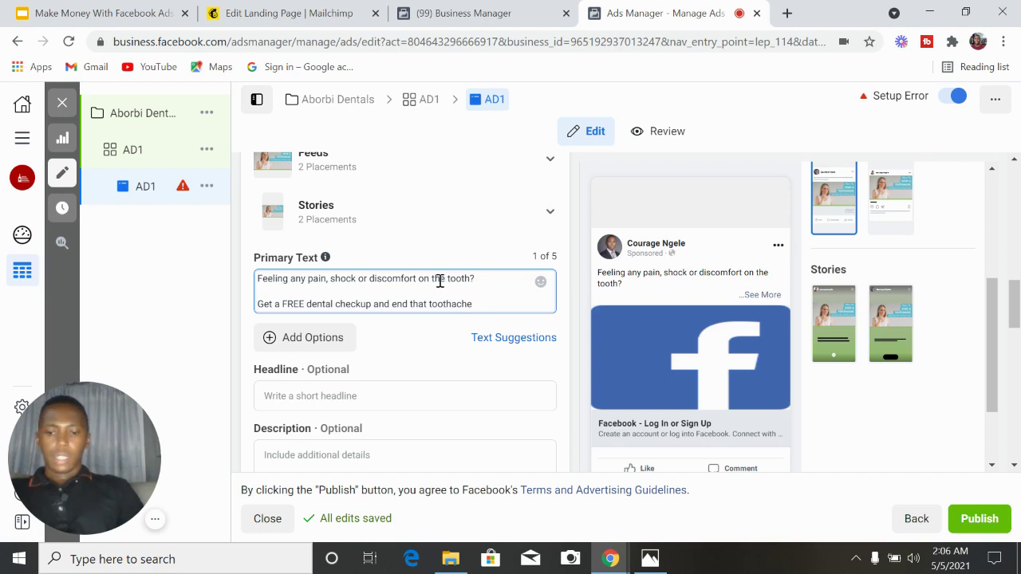
{"action": "type", "text": " toda"}
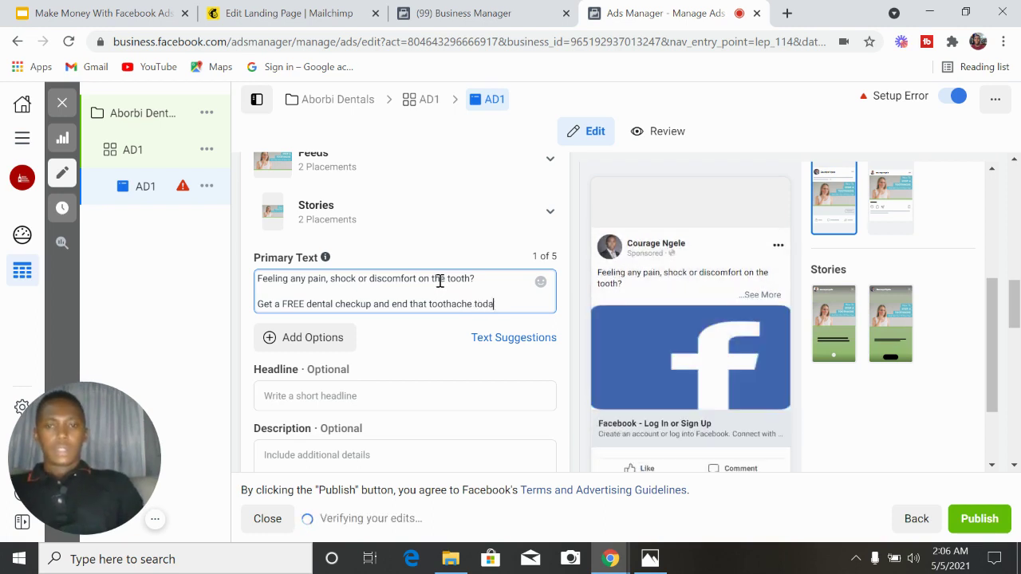
{"action": "key", "text": "BackSpace"}
{"action": "key", "text": "BackSpace"}
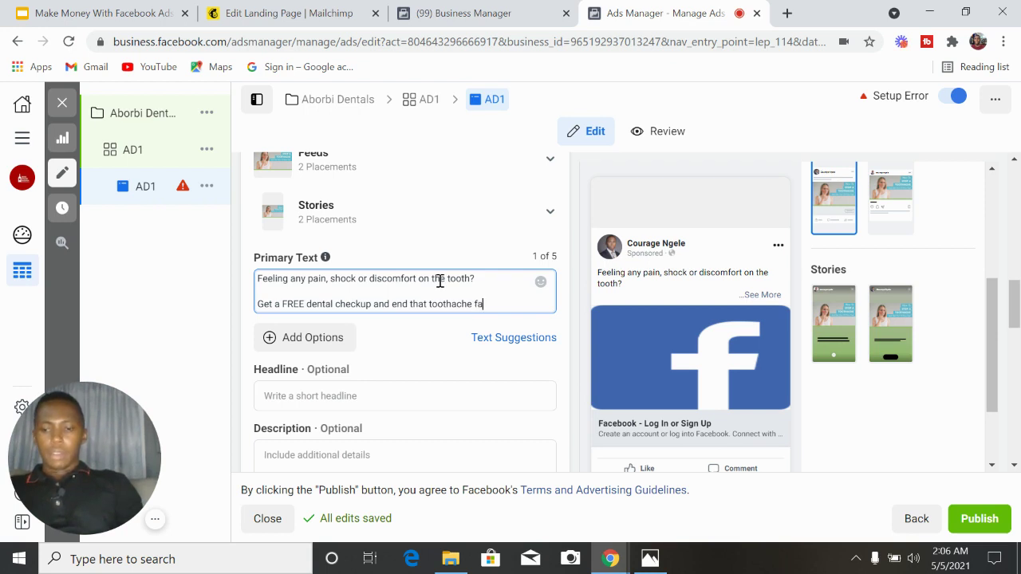
{"action": "type", "text": "fast."}
Add the closing paragraph "Click the link below to book an appointment." to the primary text, set off by a blank line
{"action": "key", "text": "Return"}
{"action": "key", "text": "Return"}
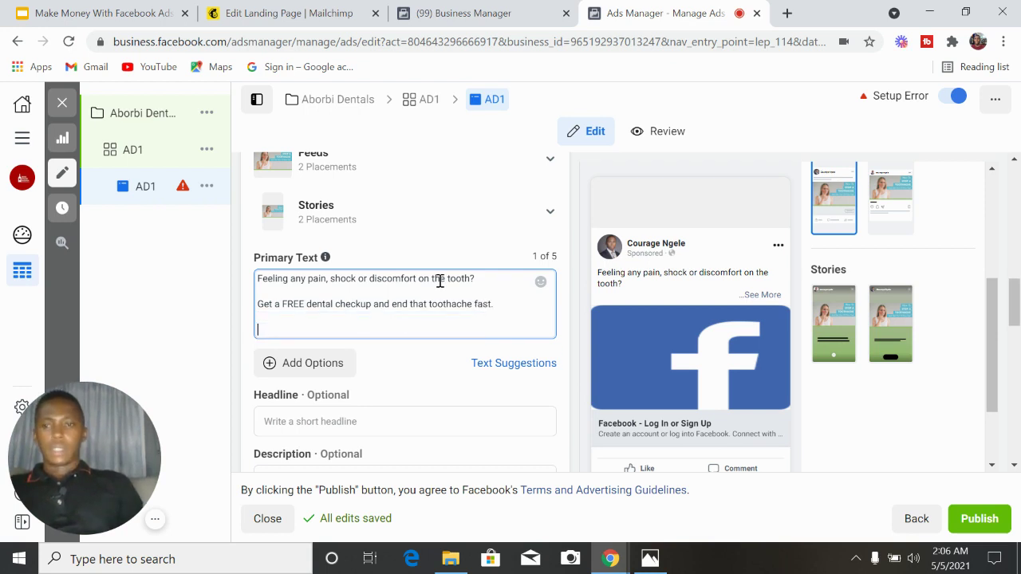
{"action": "type", "text": "Cl"}
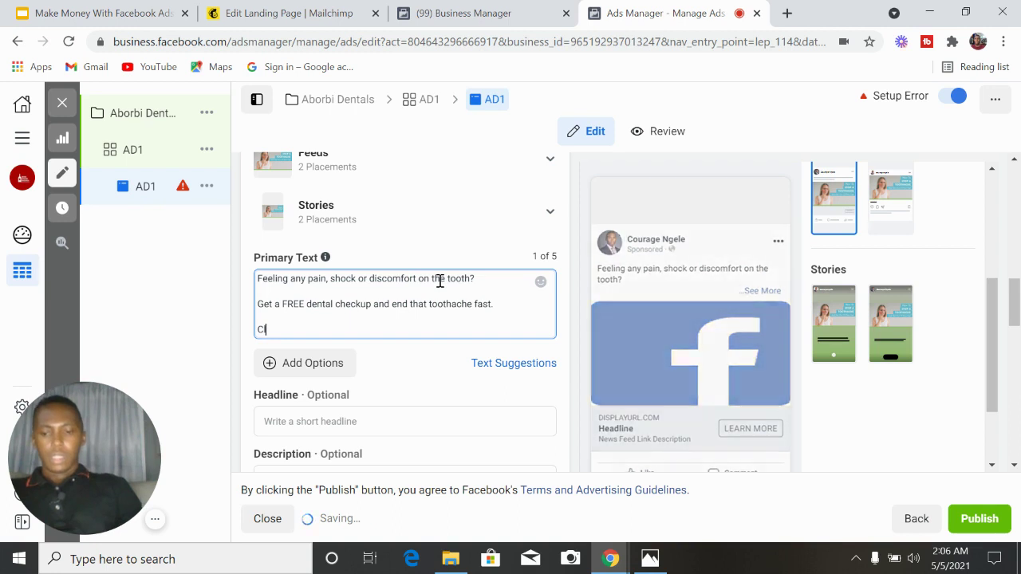
{"action": "type", "text": "ick the link below to boo"}
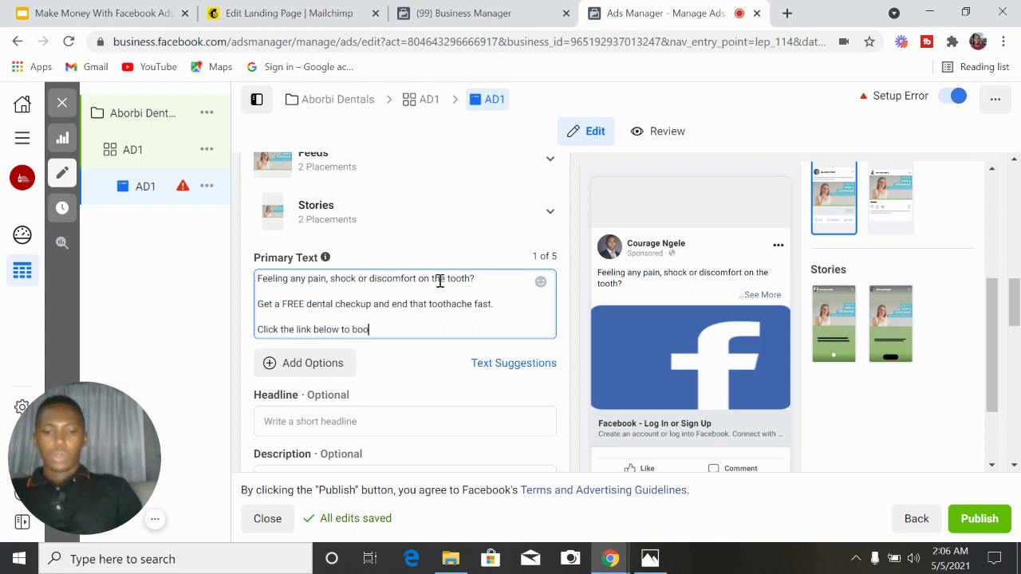
{"action": "type", "text": "i"}
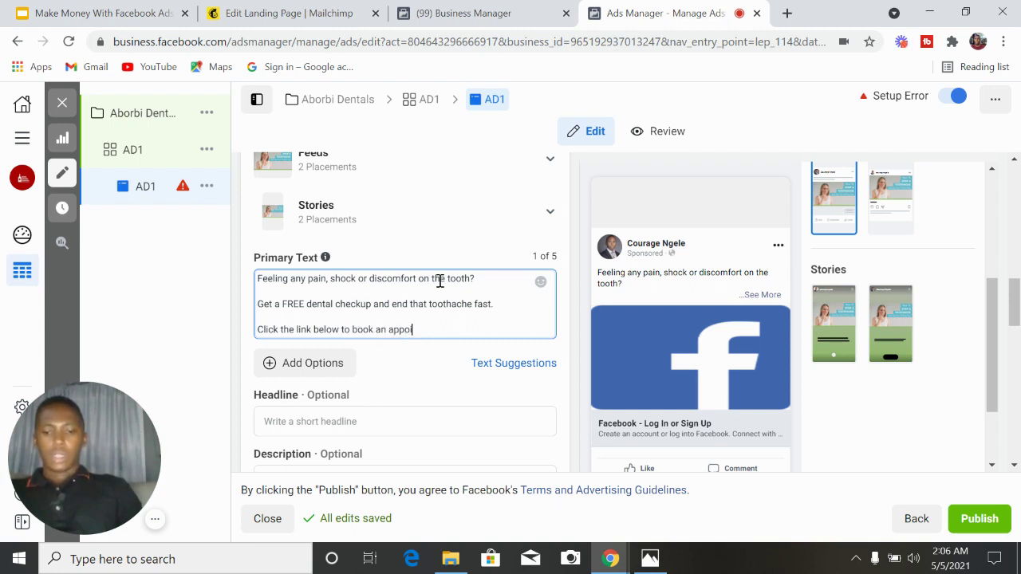
{"action": "type", "text": "ntment"}
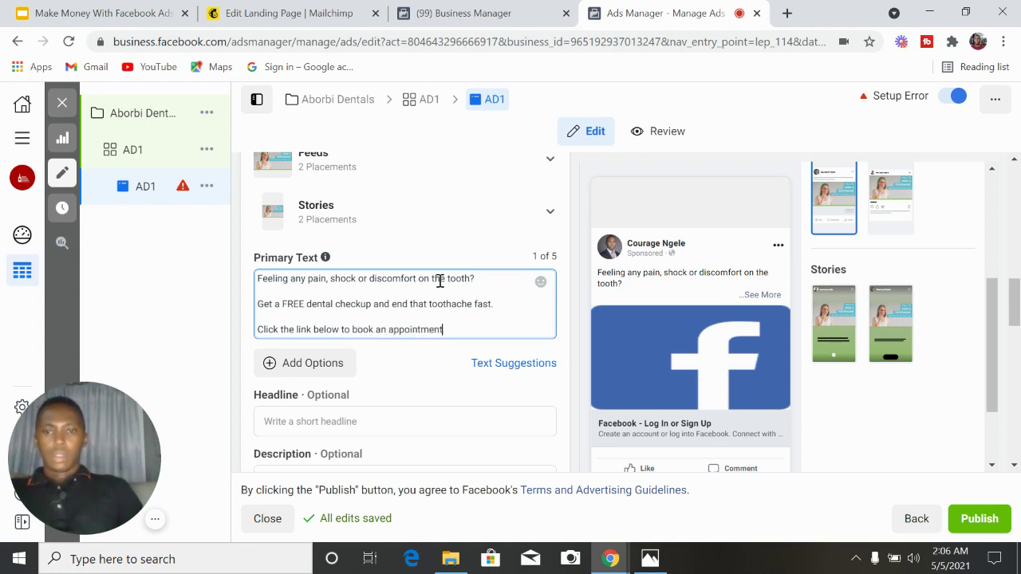
{"action": "type", "text": "."}
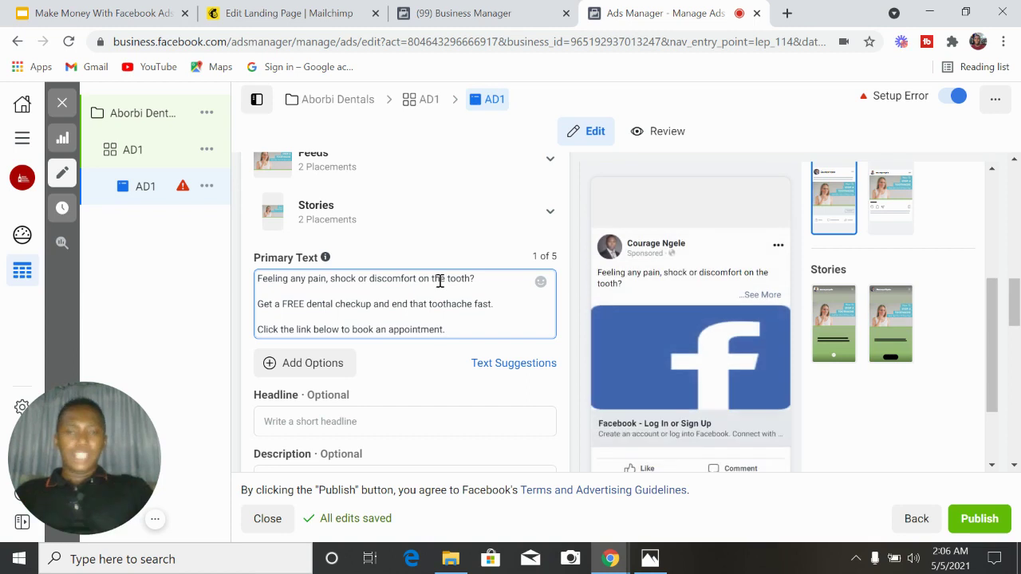
{"action": "key", "text": "Return"}
{"action": "key", "text": "Return"}
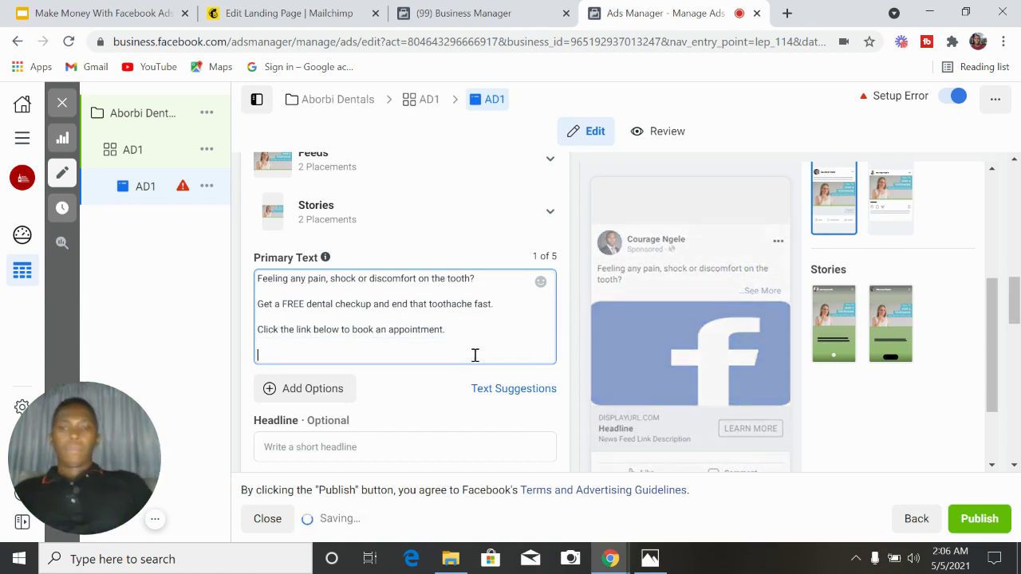
Set the ad's headline to "Get A FREE Dental Checkup Now"
{"action": "left_click", "coordinate": [357, 450]}
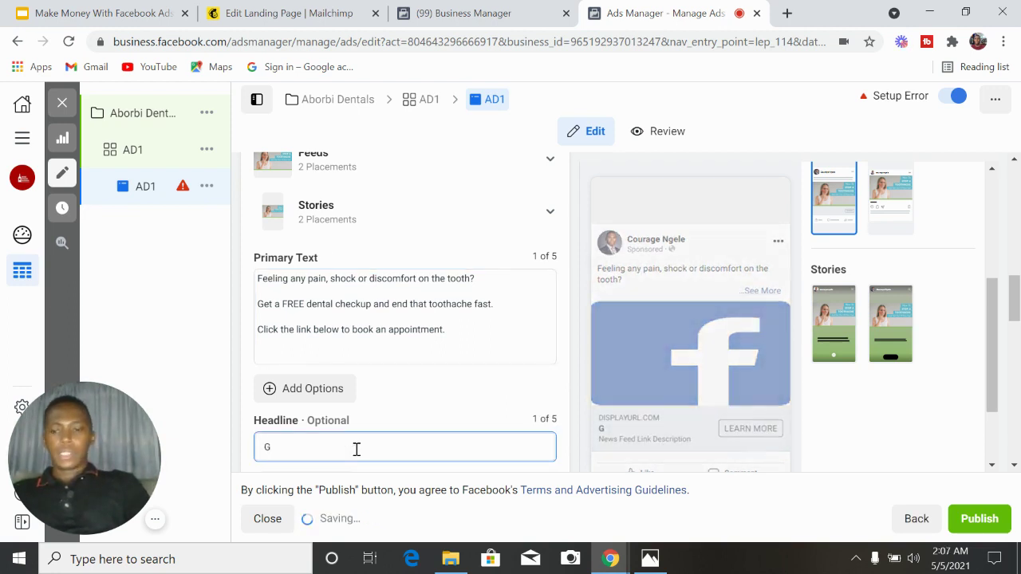
{"action": "type", "text": "Get"}
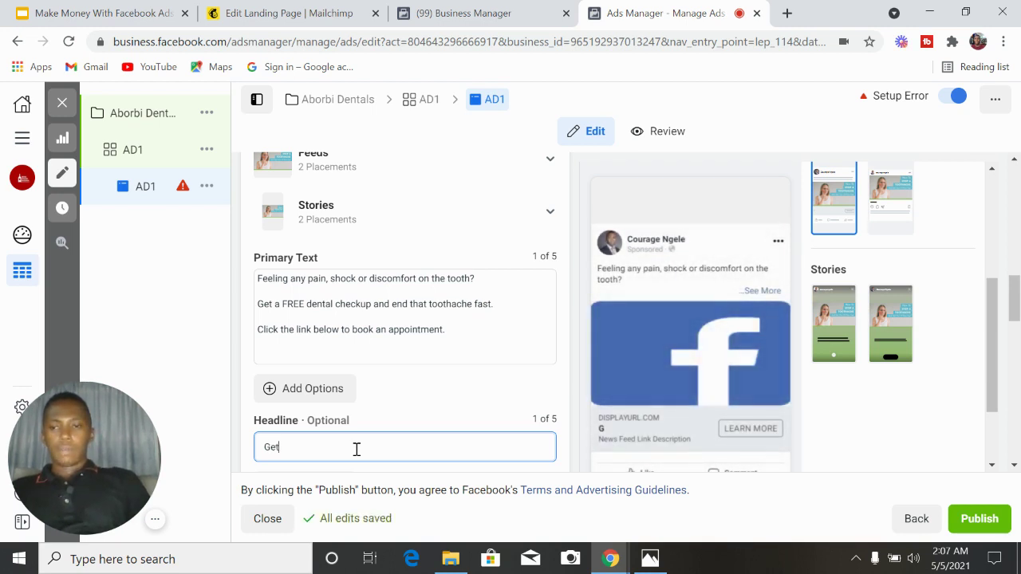
{"action": "type", "text": " A"}
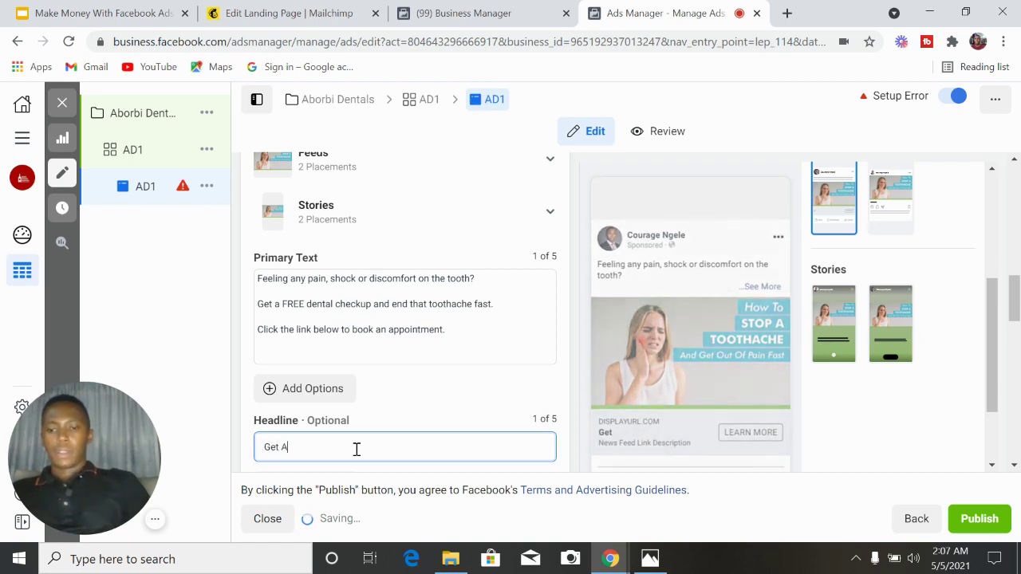
{"action": "type", "text": " FREE Dental Ch"}
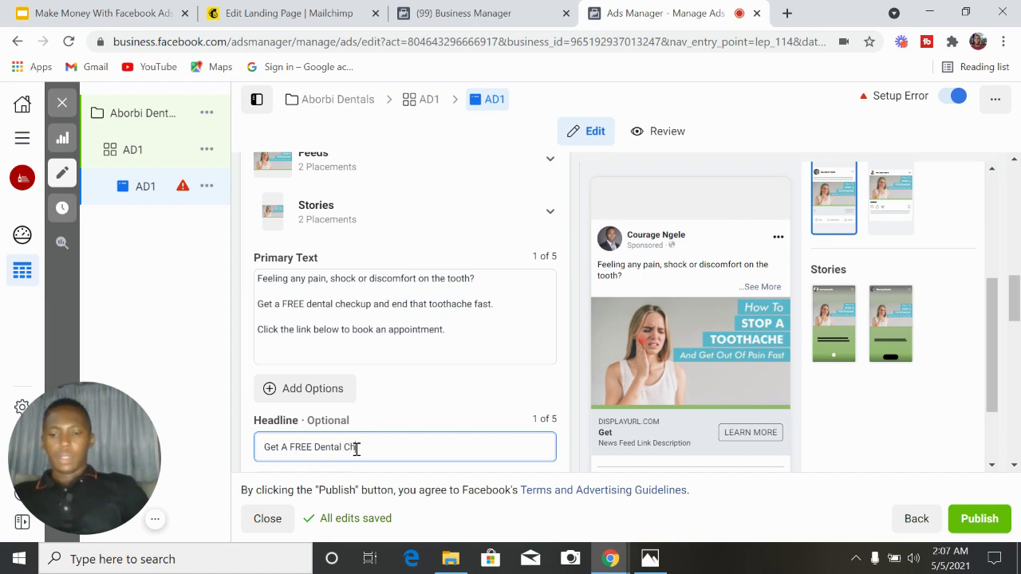
{"action": "type", "text": "eckup "}
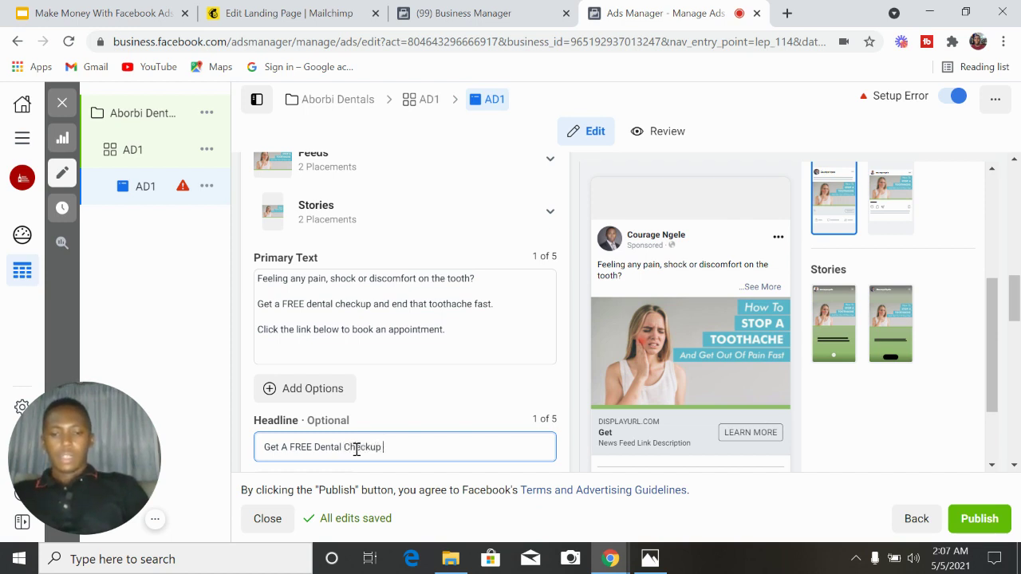
{"action": "type", "text": "Now"}
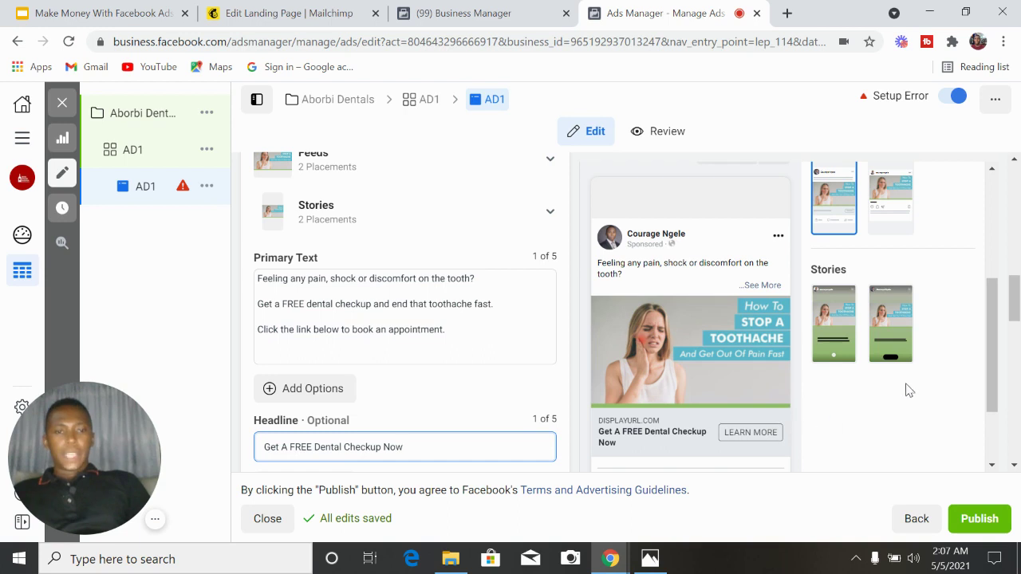
Locate the ad's Website URL field, view the Mailchimp landing page as the intended destination, and return to the ad
{"action": "scroll", "coordinate": [1017, 314], "scroll_direction": "down", "scroll_amount": 3}
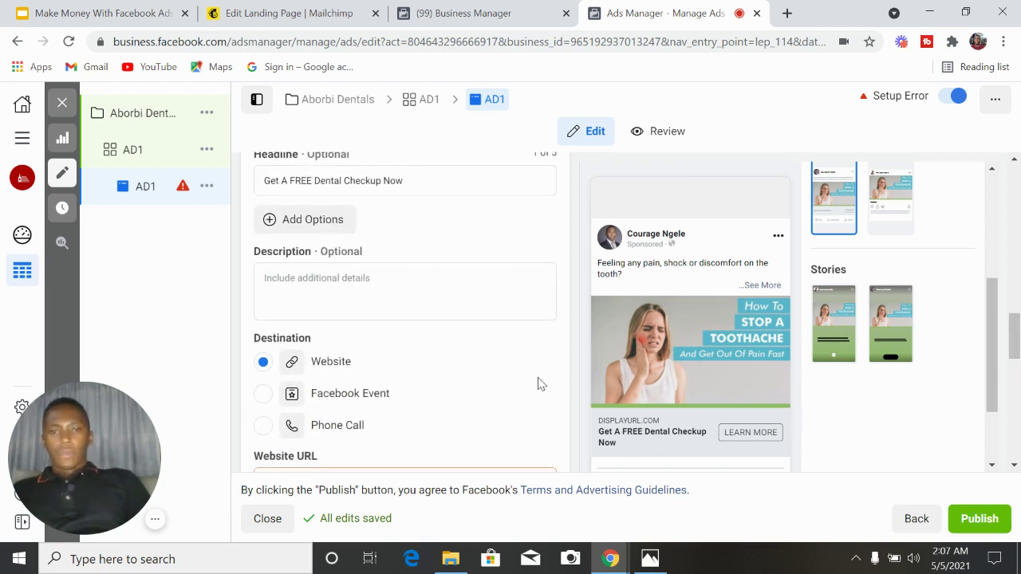
{"action": "scroll", "coordinate": [1017, 355], "scroll_direction": "down", "scroll_amount": 1}
{"action": "scroll", "coordinate": [1015, 355], "scroll_direction": "down", "scroll_amount": 1}
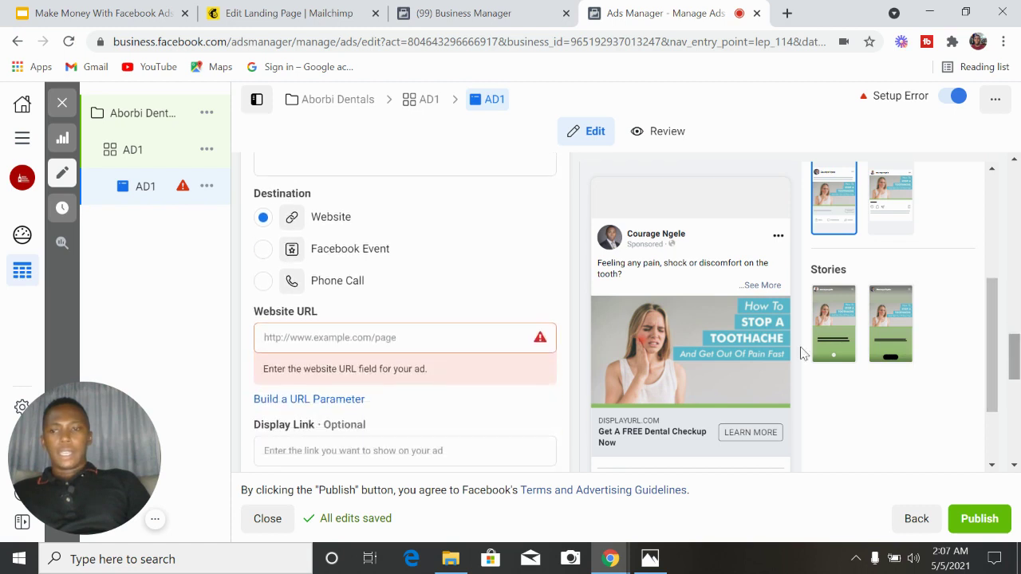
{"action": "left_click", "coordinate": [468, 339]}
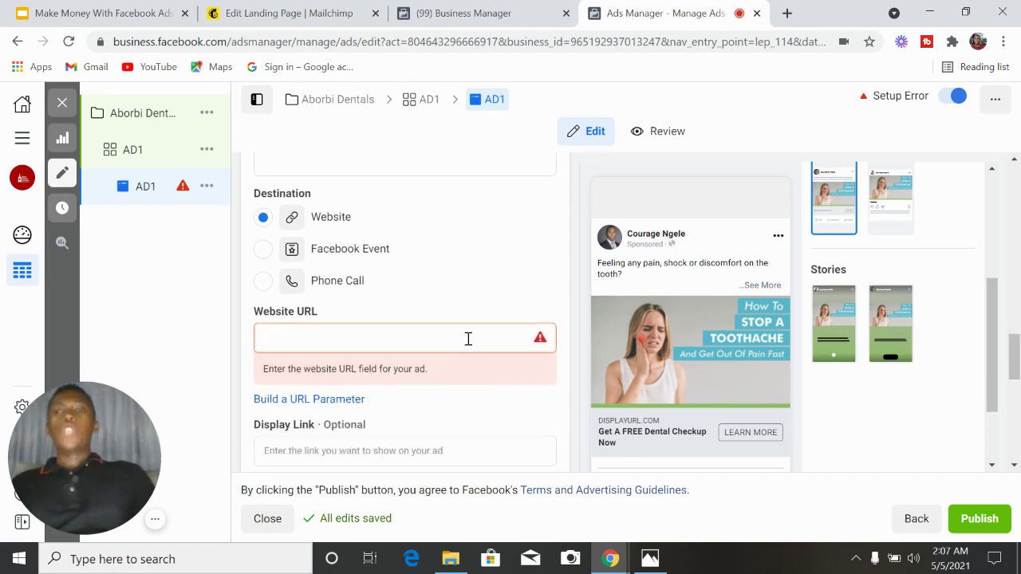
{"action": "left_click", "coordinate": [252, 16]}
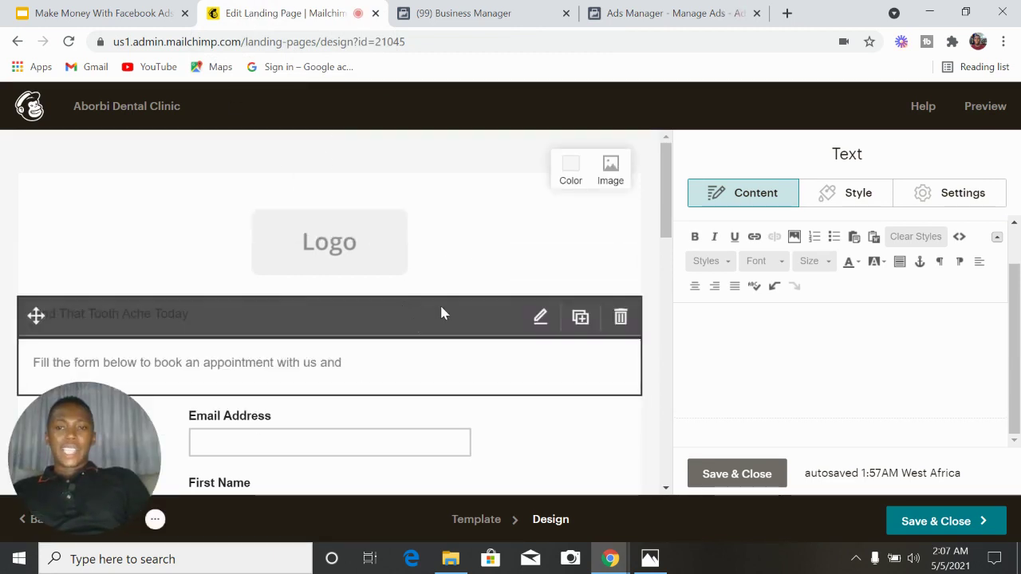
{"action": "left_click", "coordinate": [627, 16]}
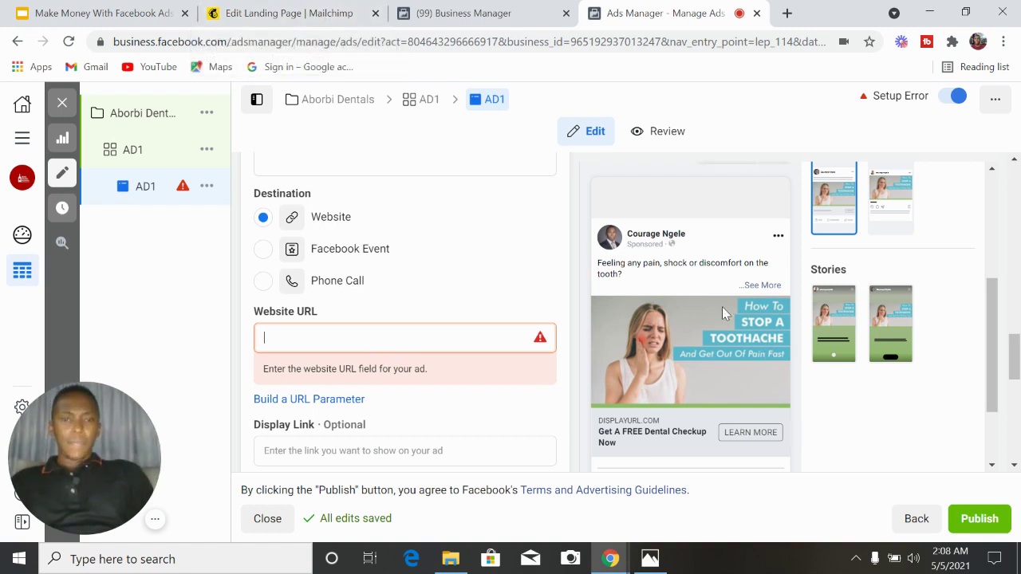
Expand the full primary text in the feed preview to review the ad, and switch to the Ad Structure slide in Google Slides
{"action": "left_click", "coordinate": [762, 286]}
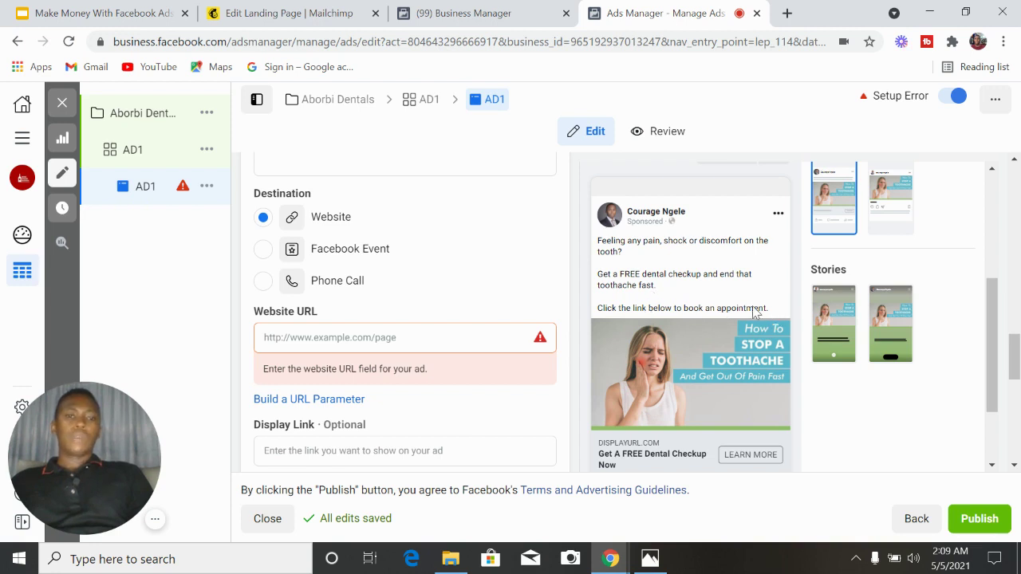
{"action": "scroll", "coordinate": [1015, 365], "scroll_direction": "up", "scroll_amount": 1}
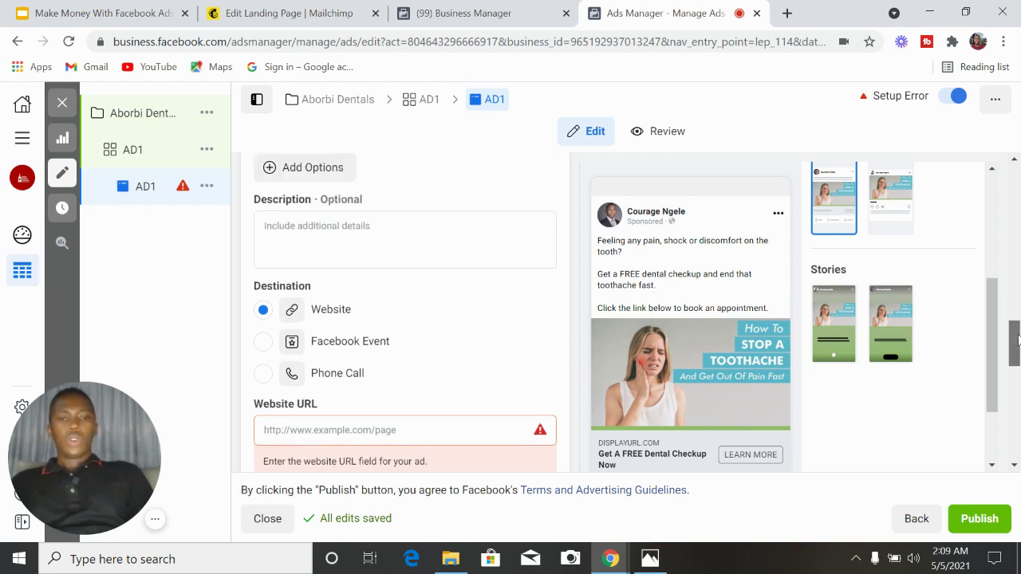
{"action": "scroll", "coordinate": [997, 337], "scroll_direction": "up", "scroll_amount": 1}
{"action": "scroll", "coordinate": [997, 338], "scroll_direction": "down", "scroll_amount": 1}
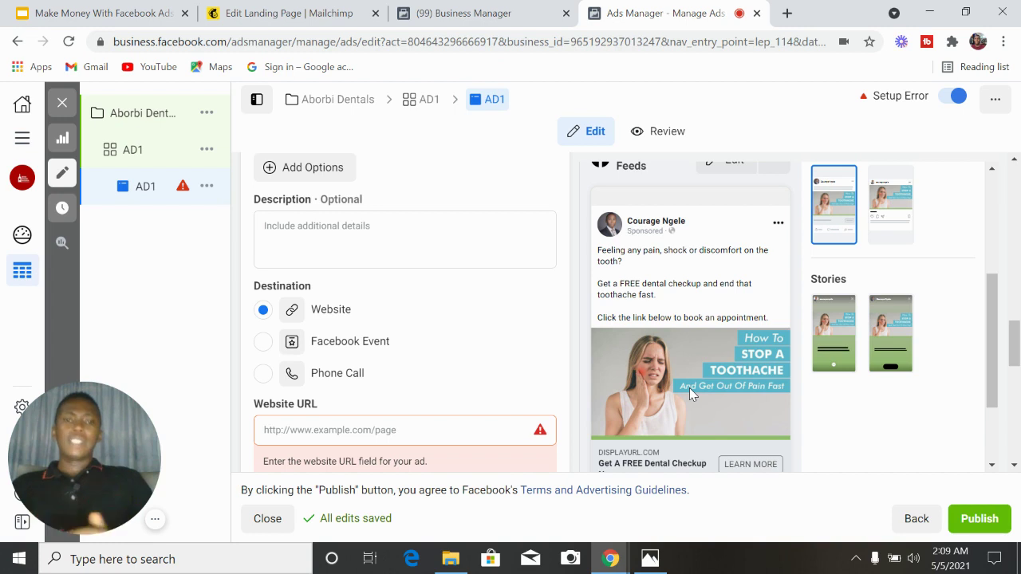
{"action": "left_click", "coordinate": [134, 19]}
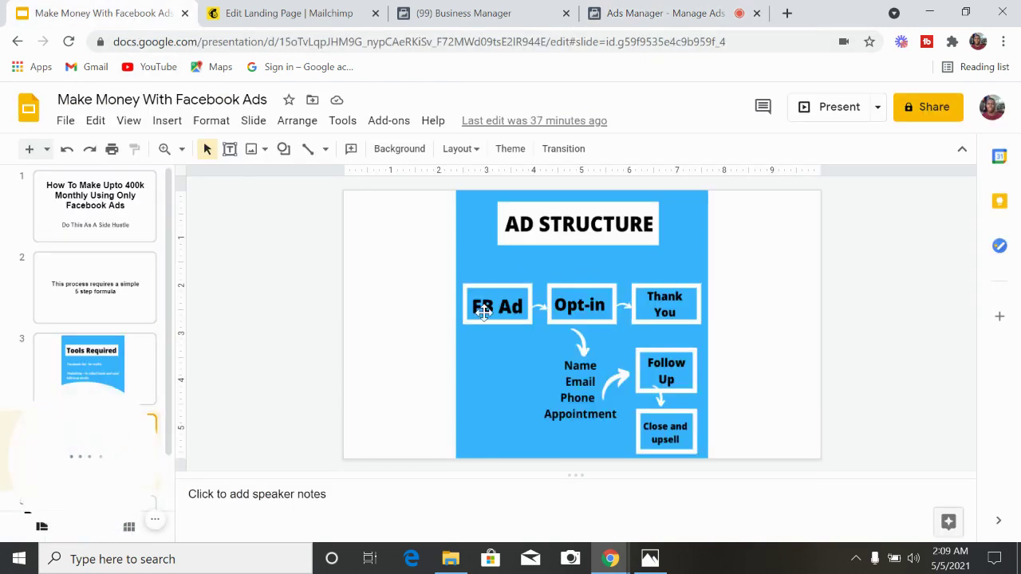